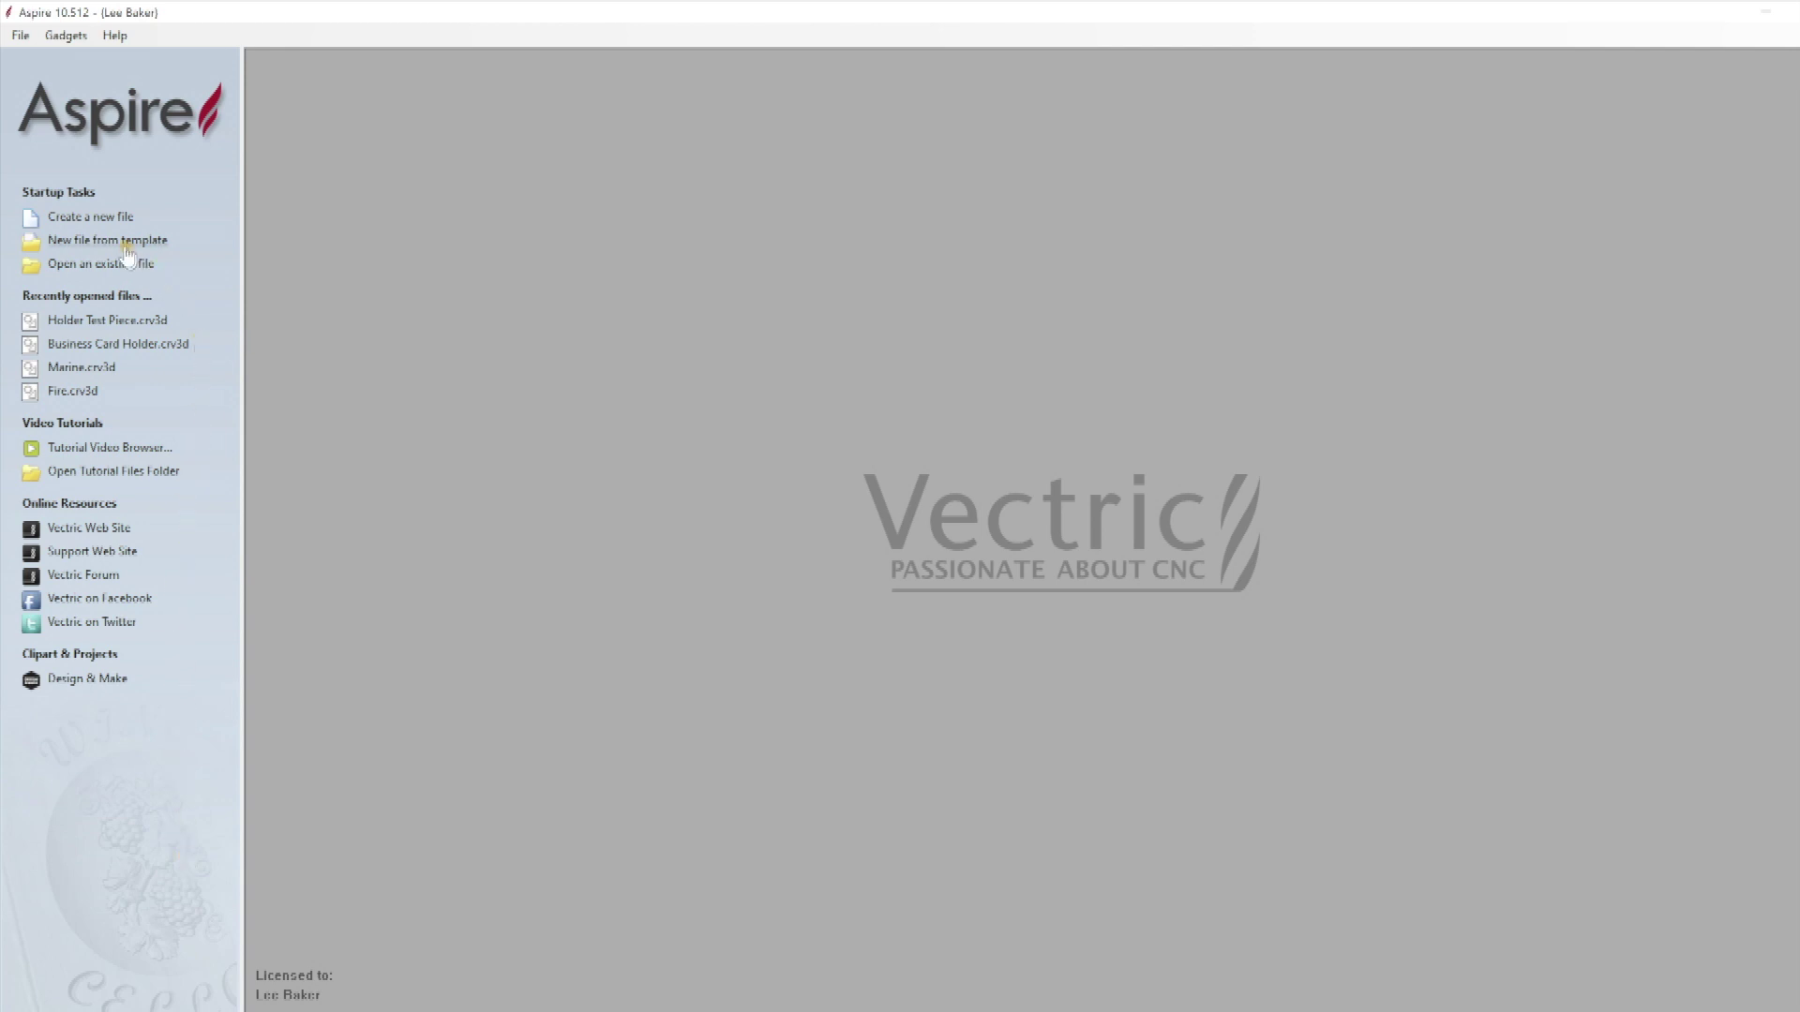
Create a new single-sided 150 × 150 mm job, 7.0 mm thick, in millimetres
left_click(93, 217)
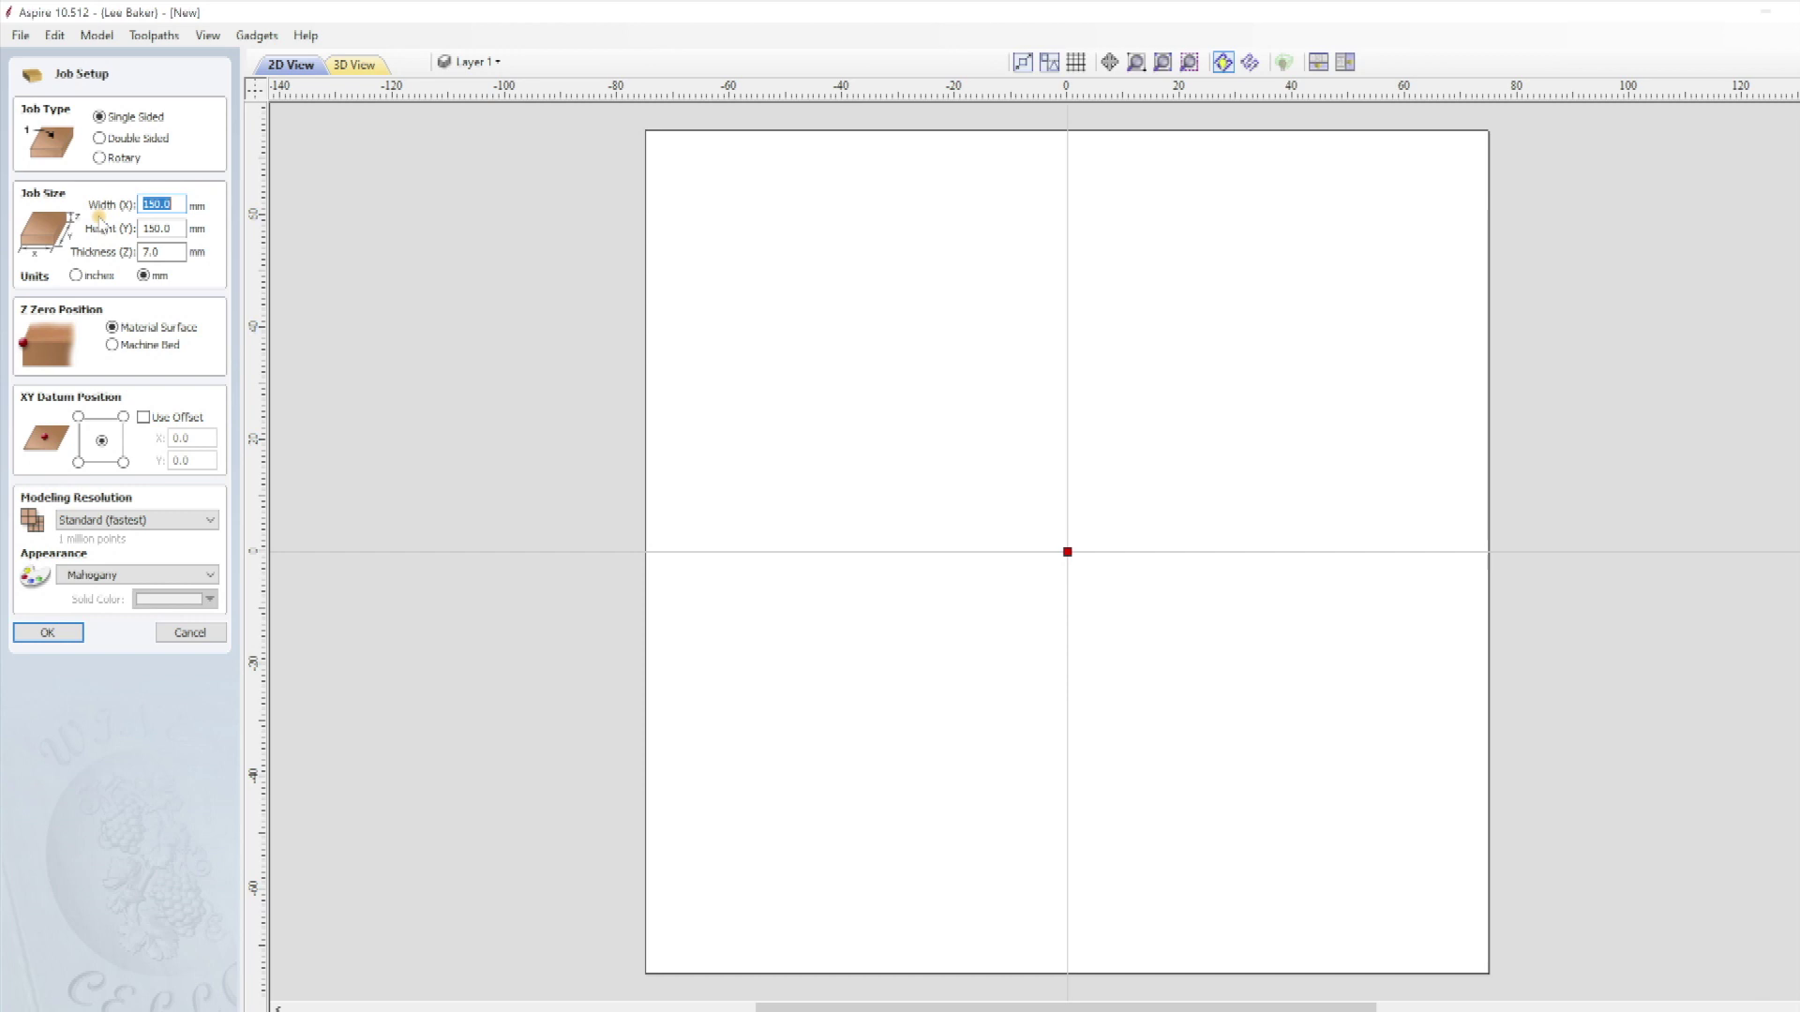
left_click(37, 632)
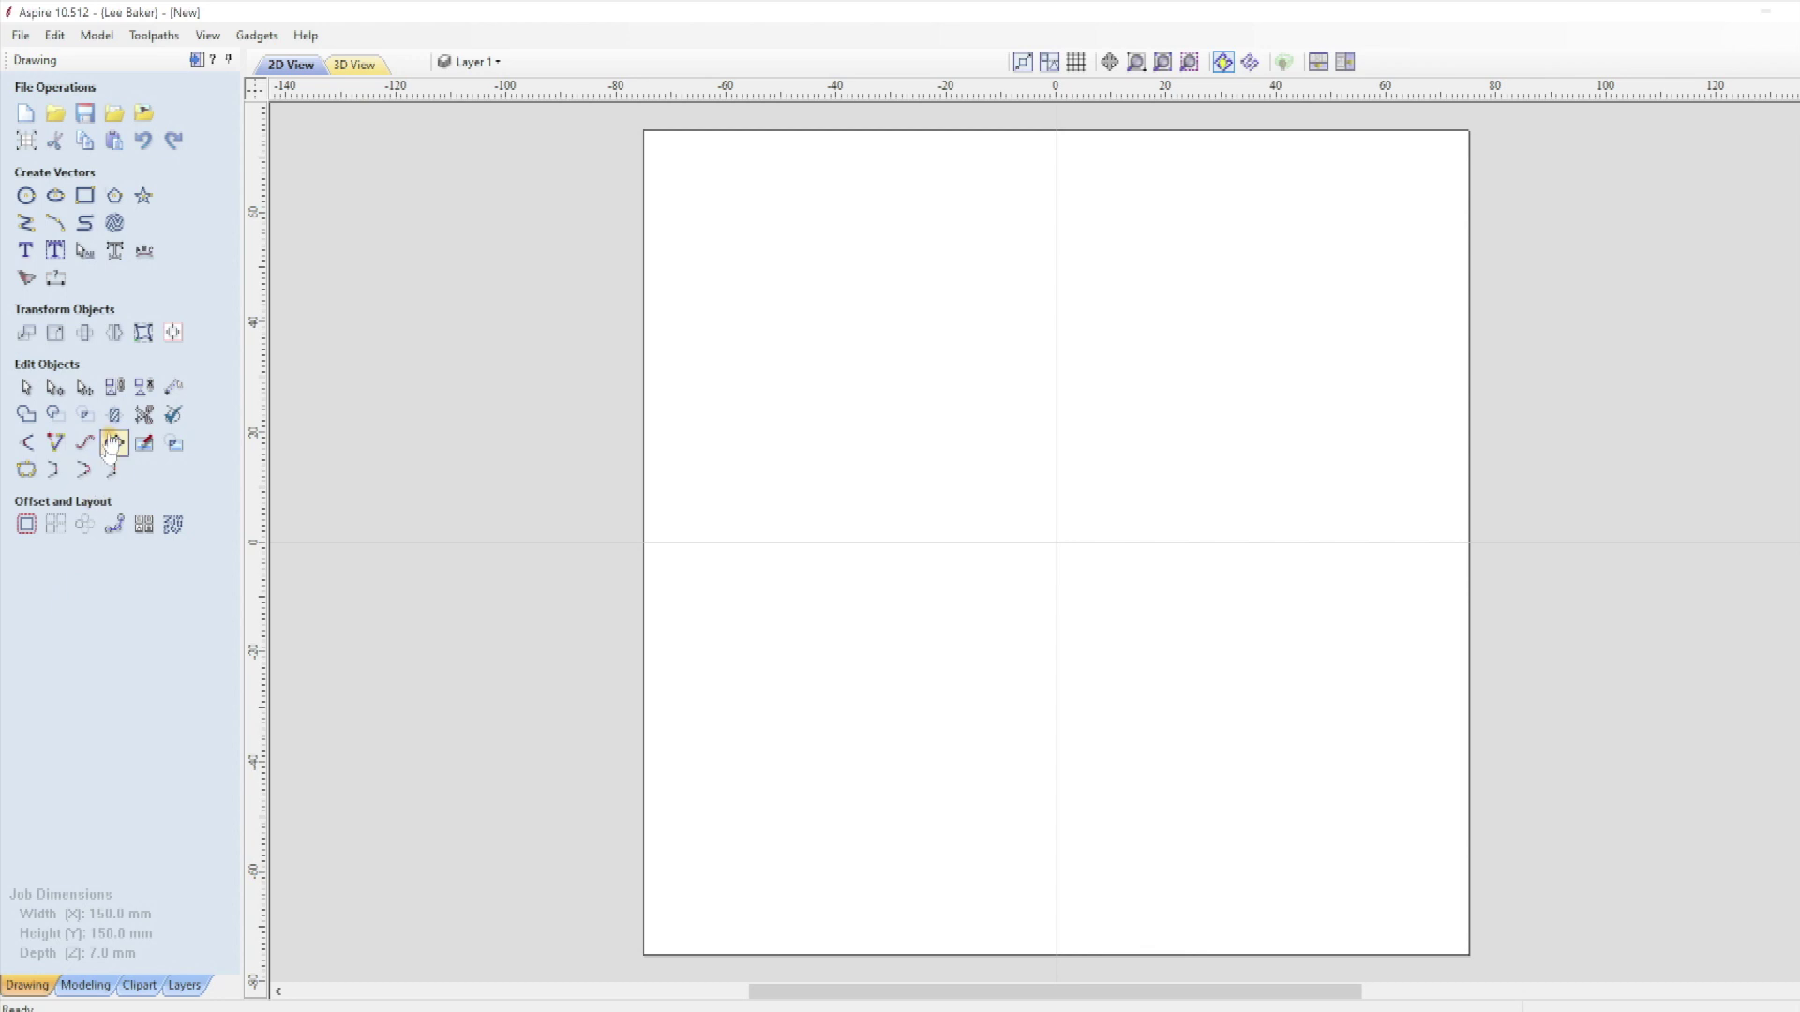
Draw a 95 × 64 mm square-cornered rectangle anchored at X 0, Y 0
left_click(89, 200)
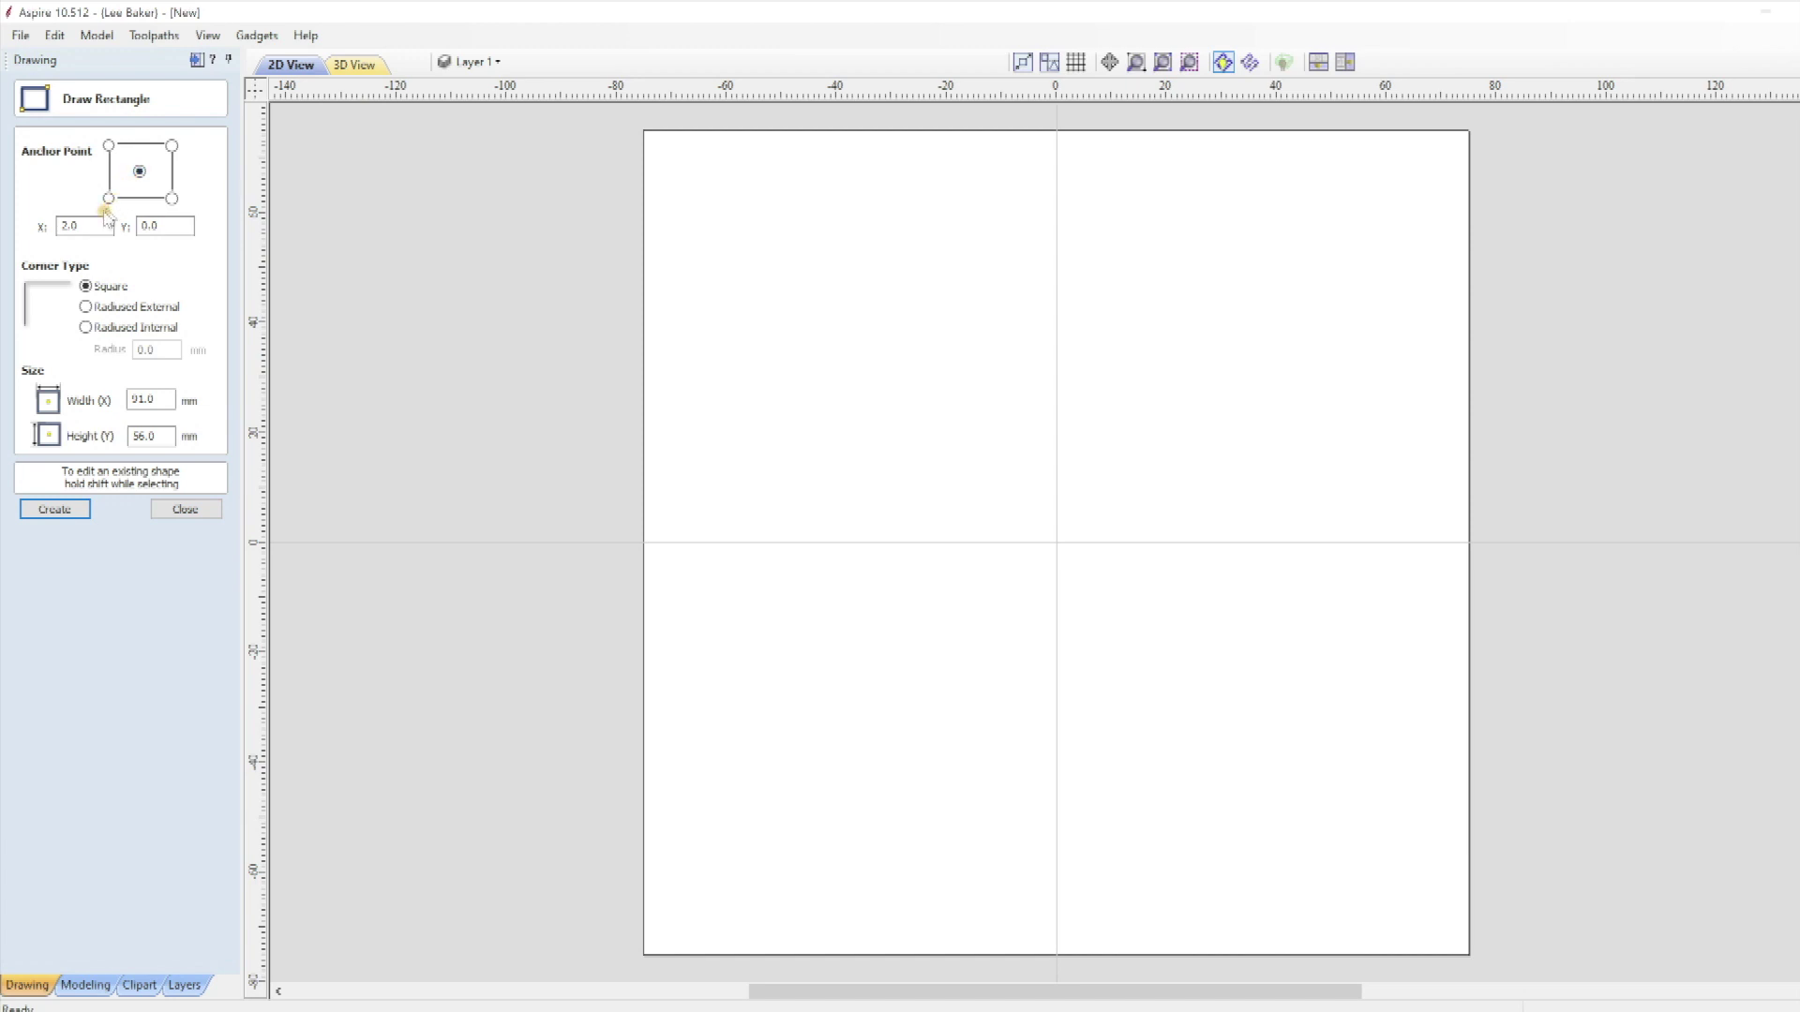
double_click(99, 225)
type("0")
left_click(86, 286)
left_click(165, 400)
left_click(100, 399)
type("95")
left_click(102, 447)
type("64")
left_click(55, 511)
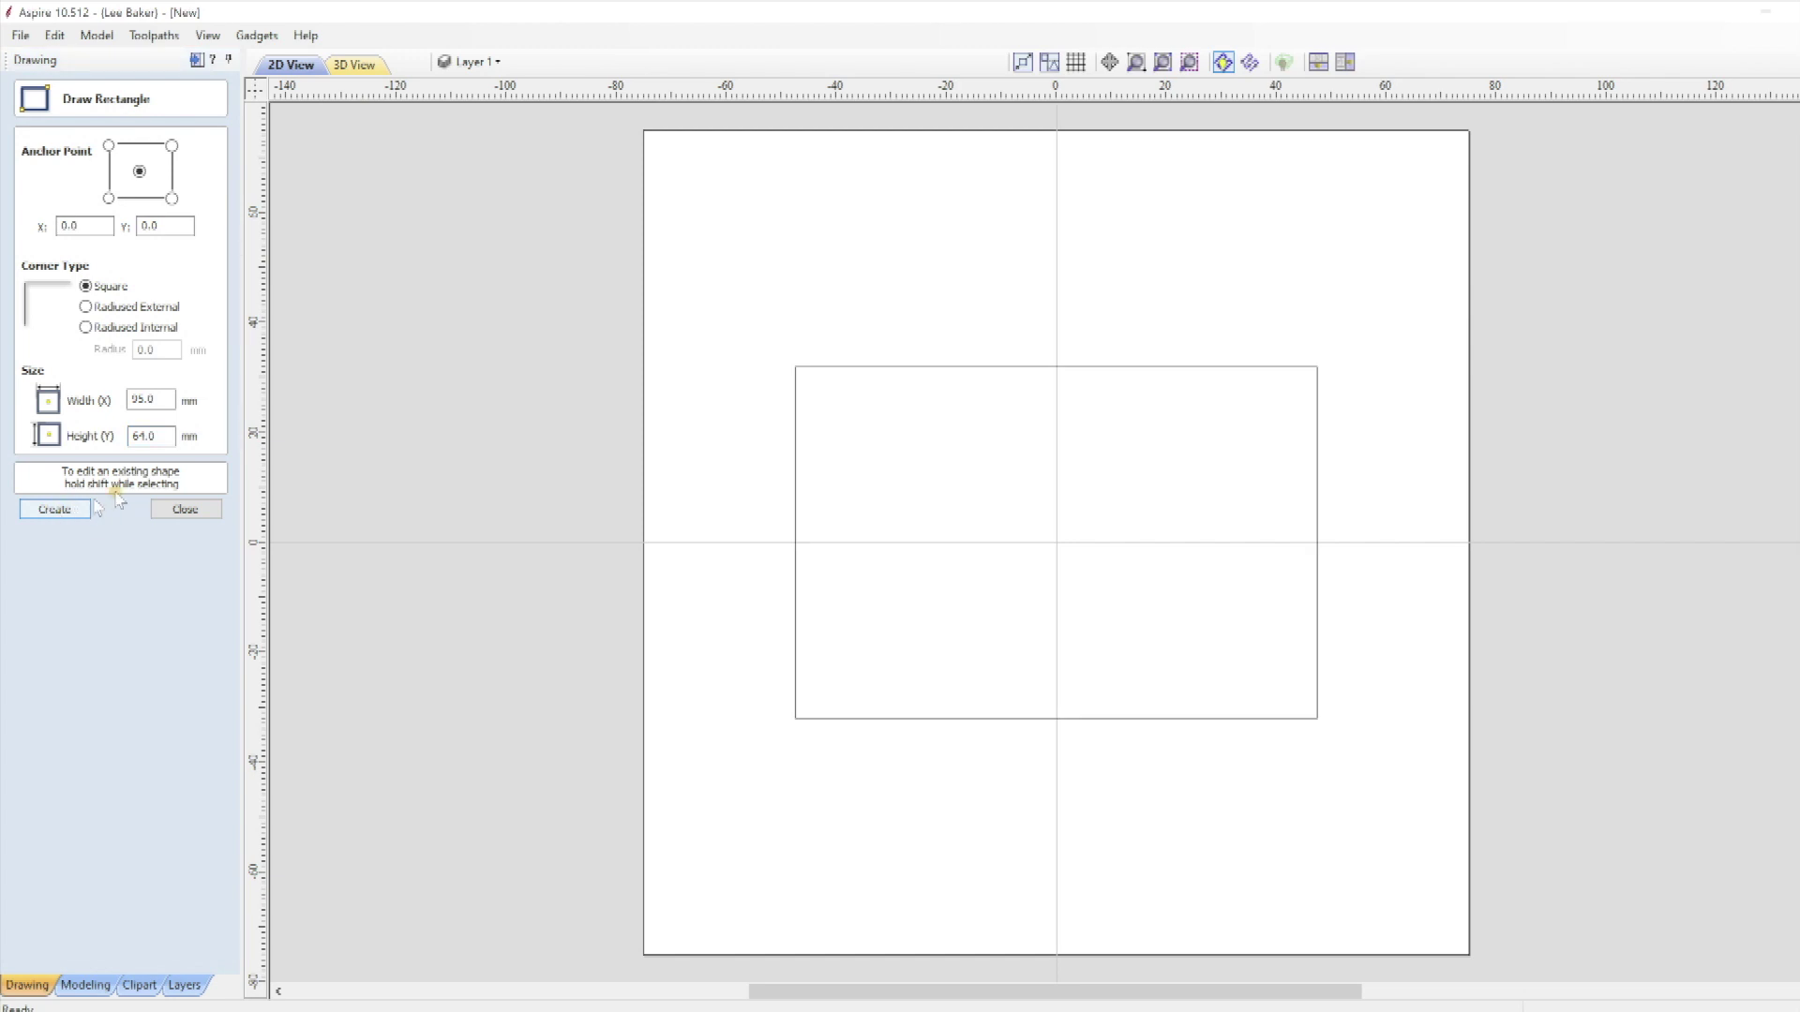
left_click(185, 509)
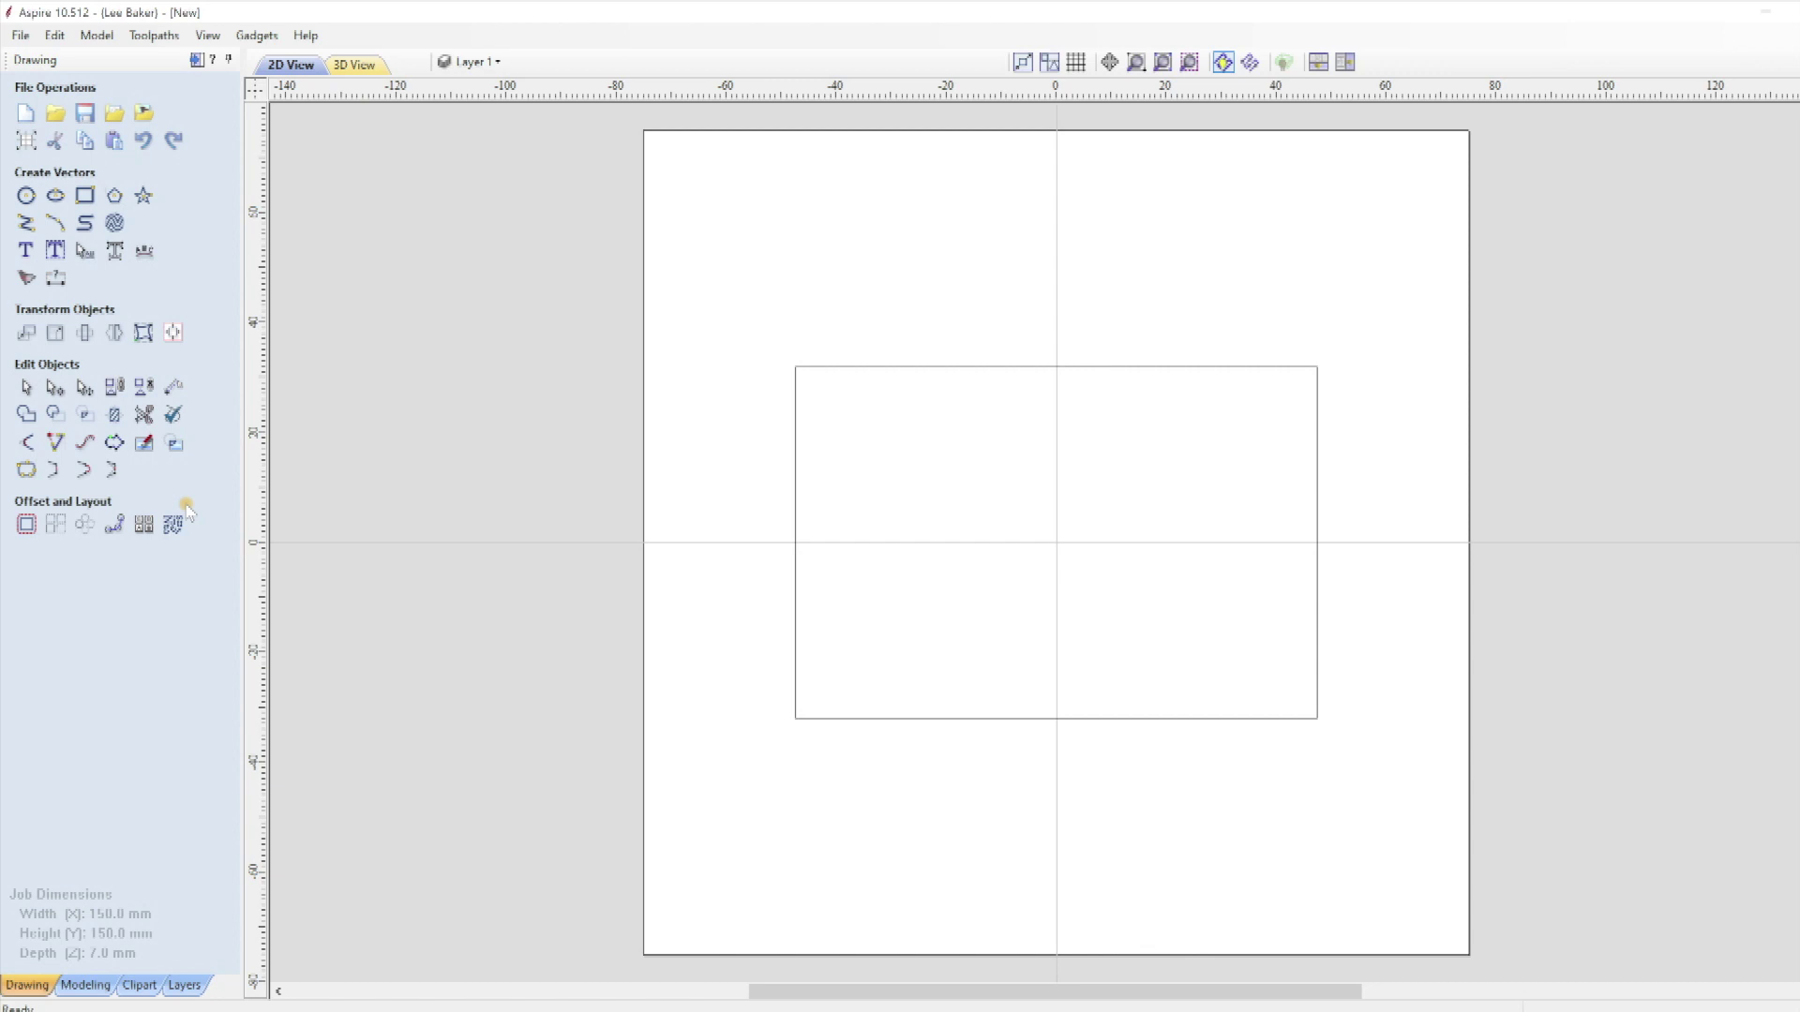
Place a 24 mm diameter circle on the midpoint of the rectangle's right edge
left_click(25, 197)
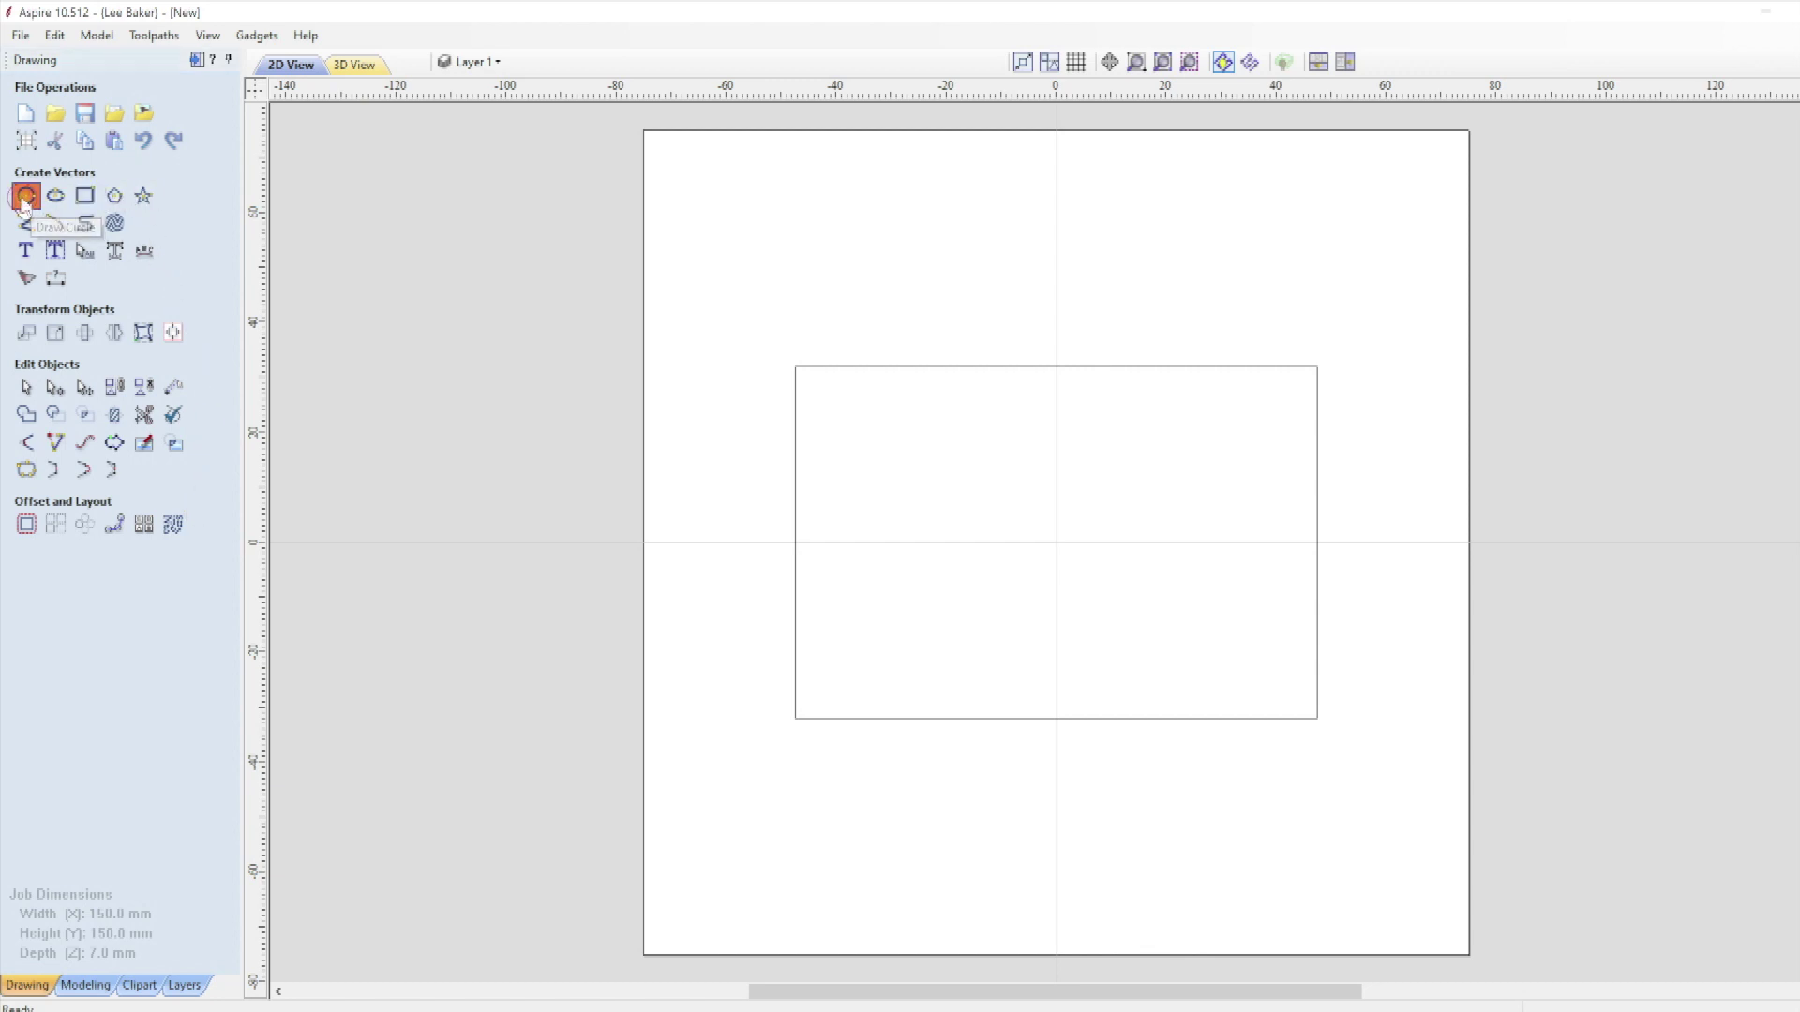
double_click(81, 236)
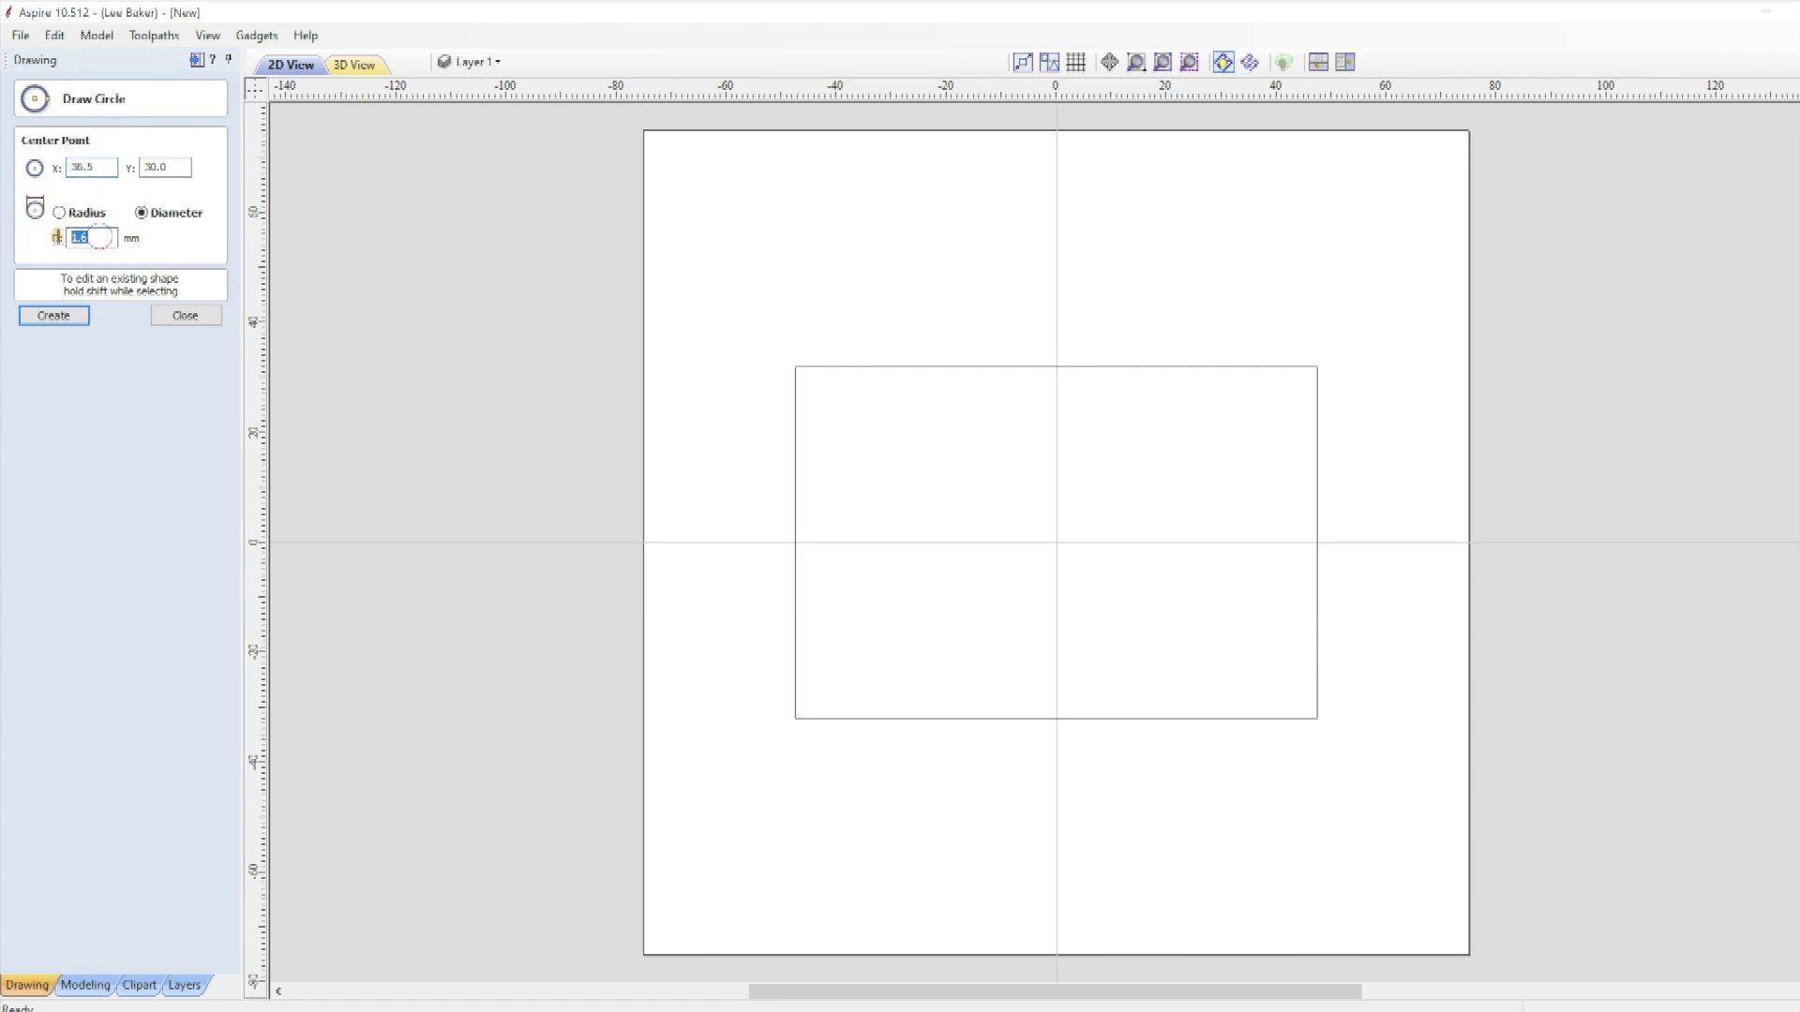
type("24")
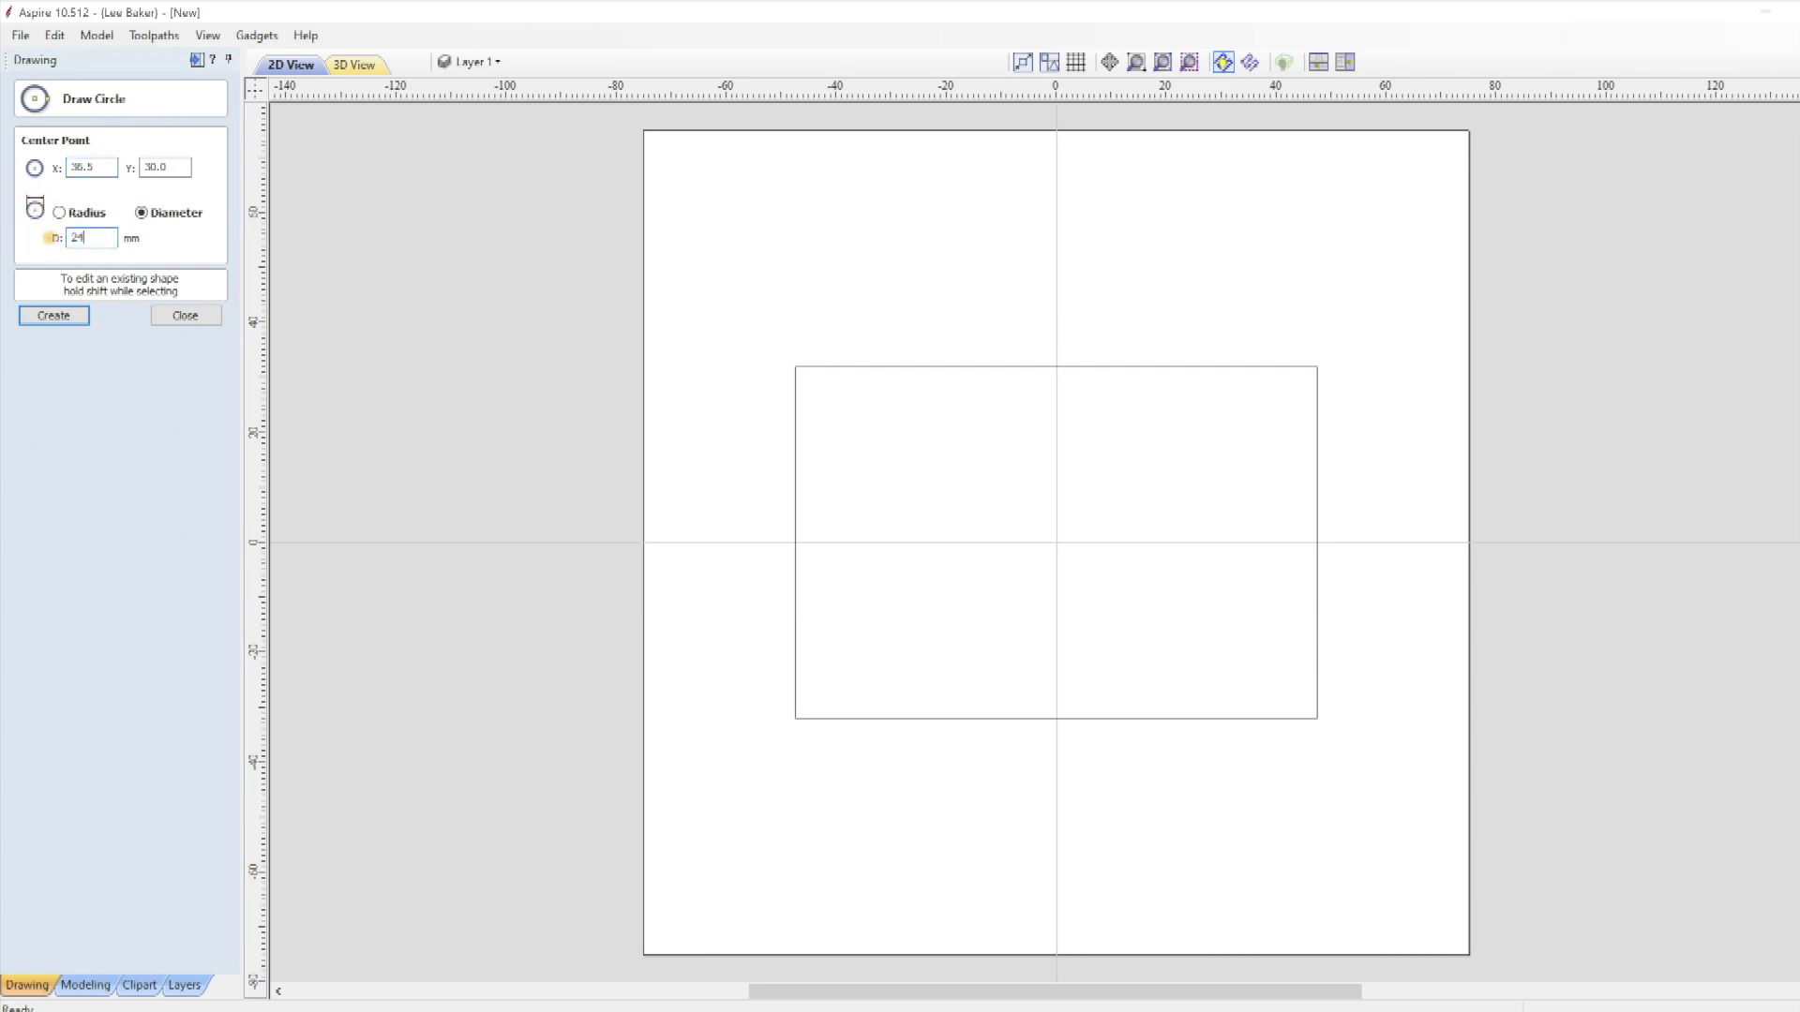
left_click(1317, 541)
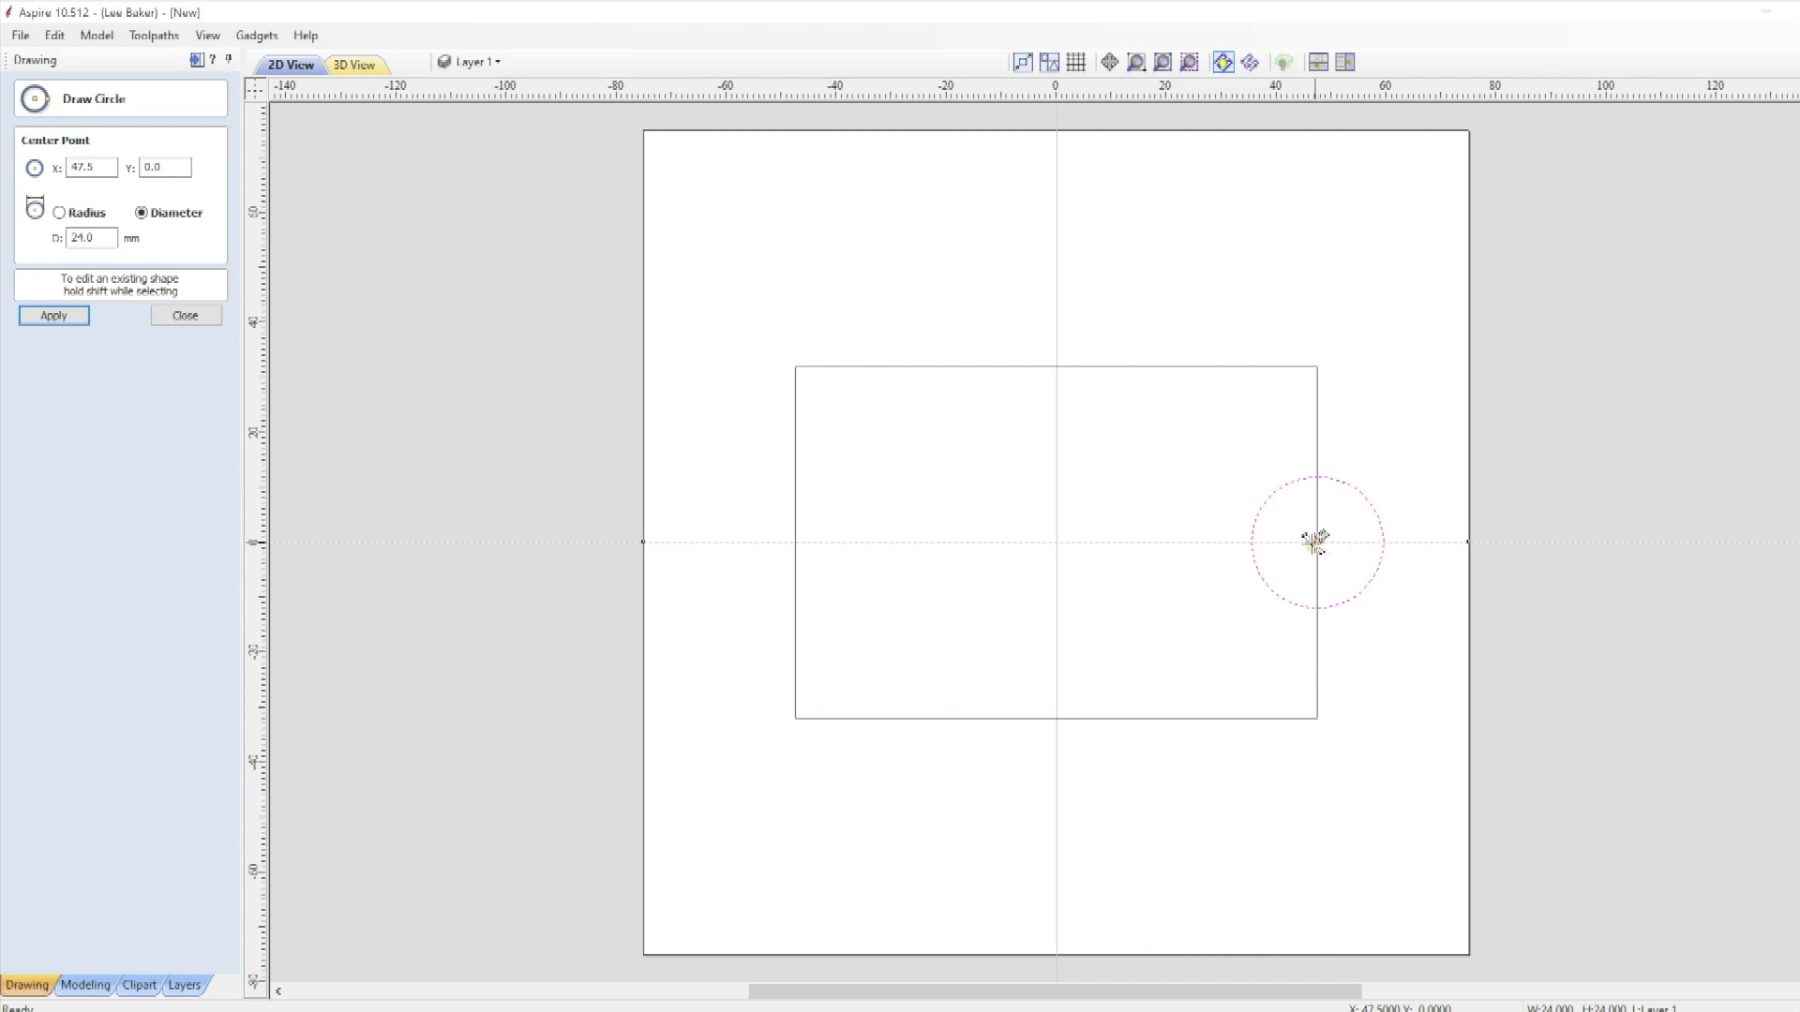
left_click(185, 316)
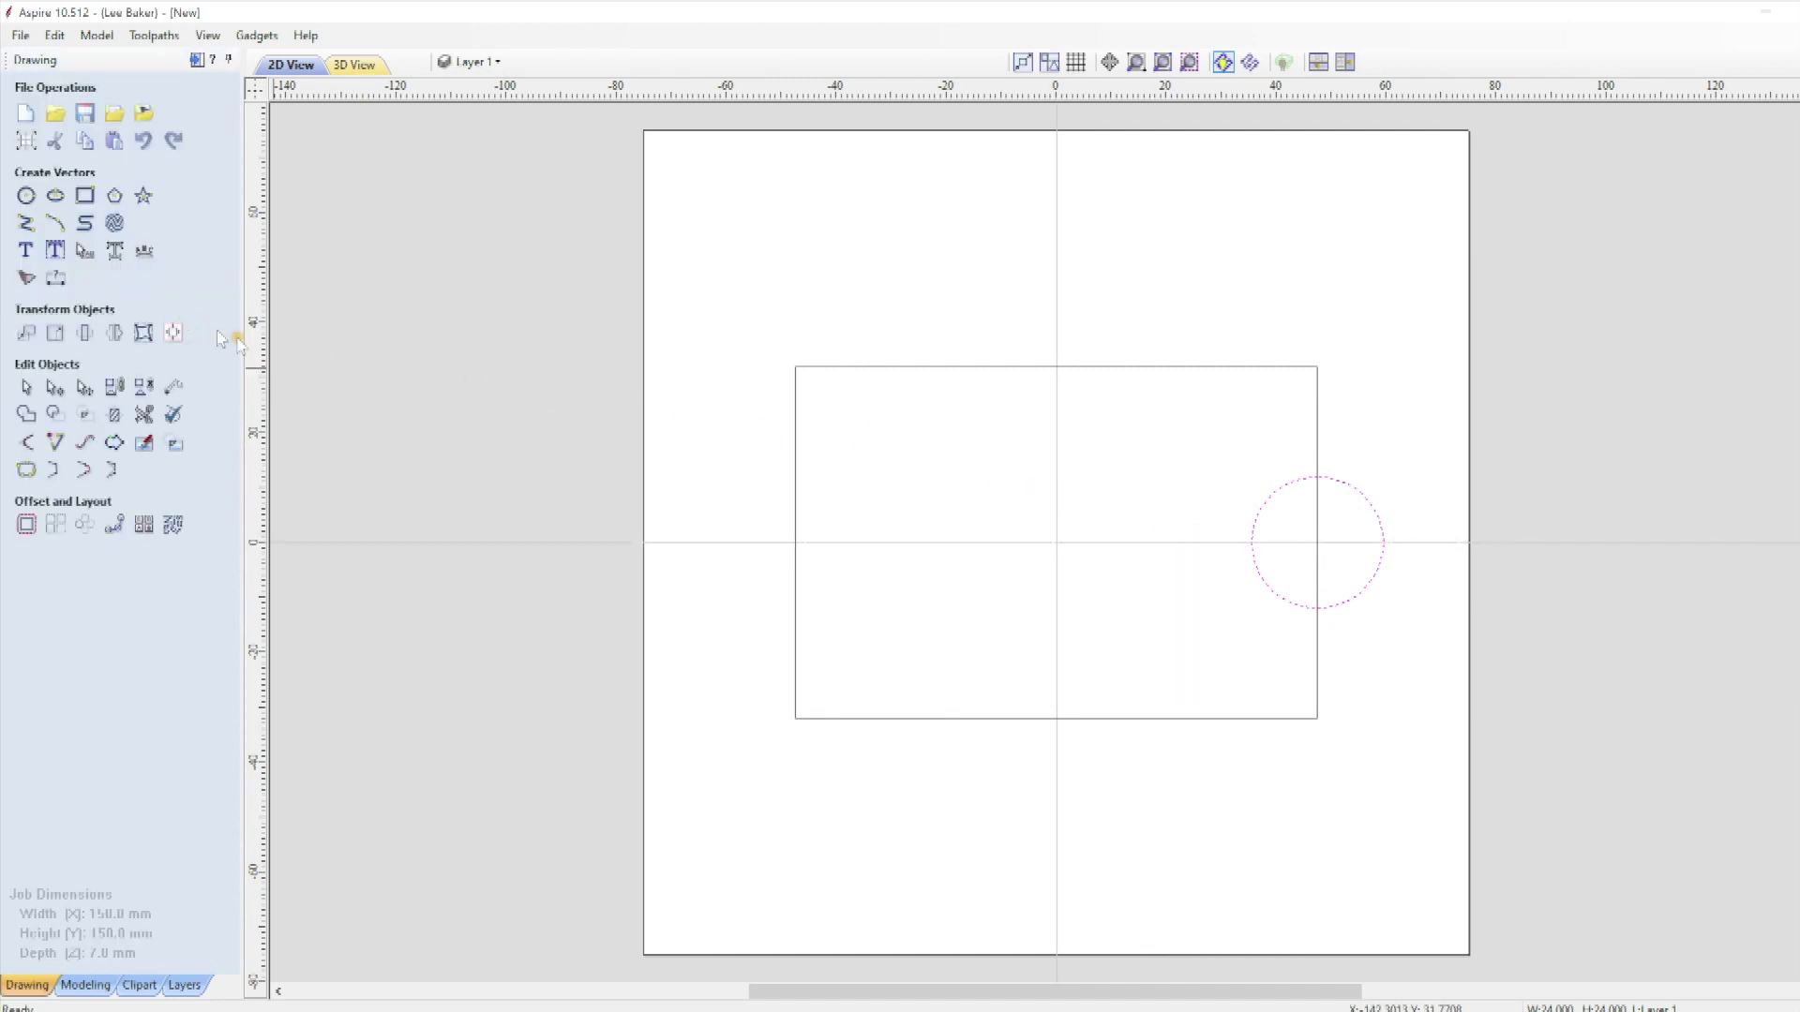
left_click(1230, 488)
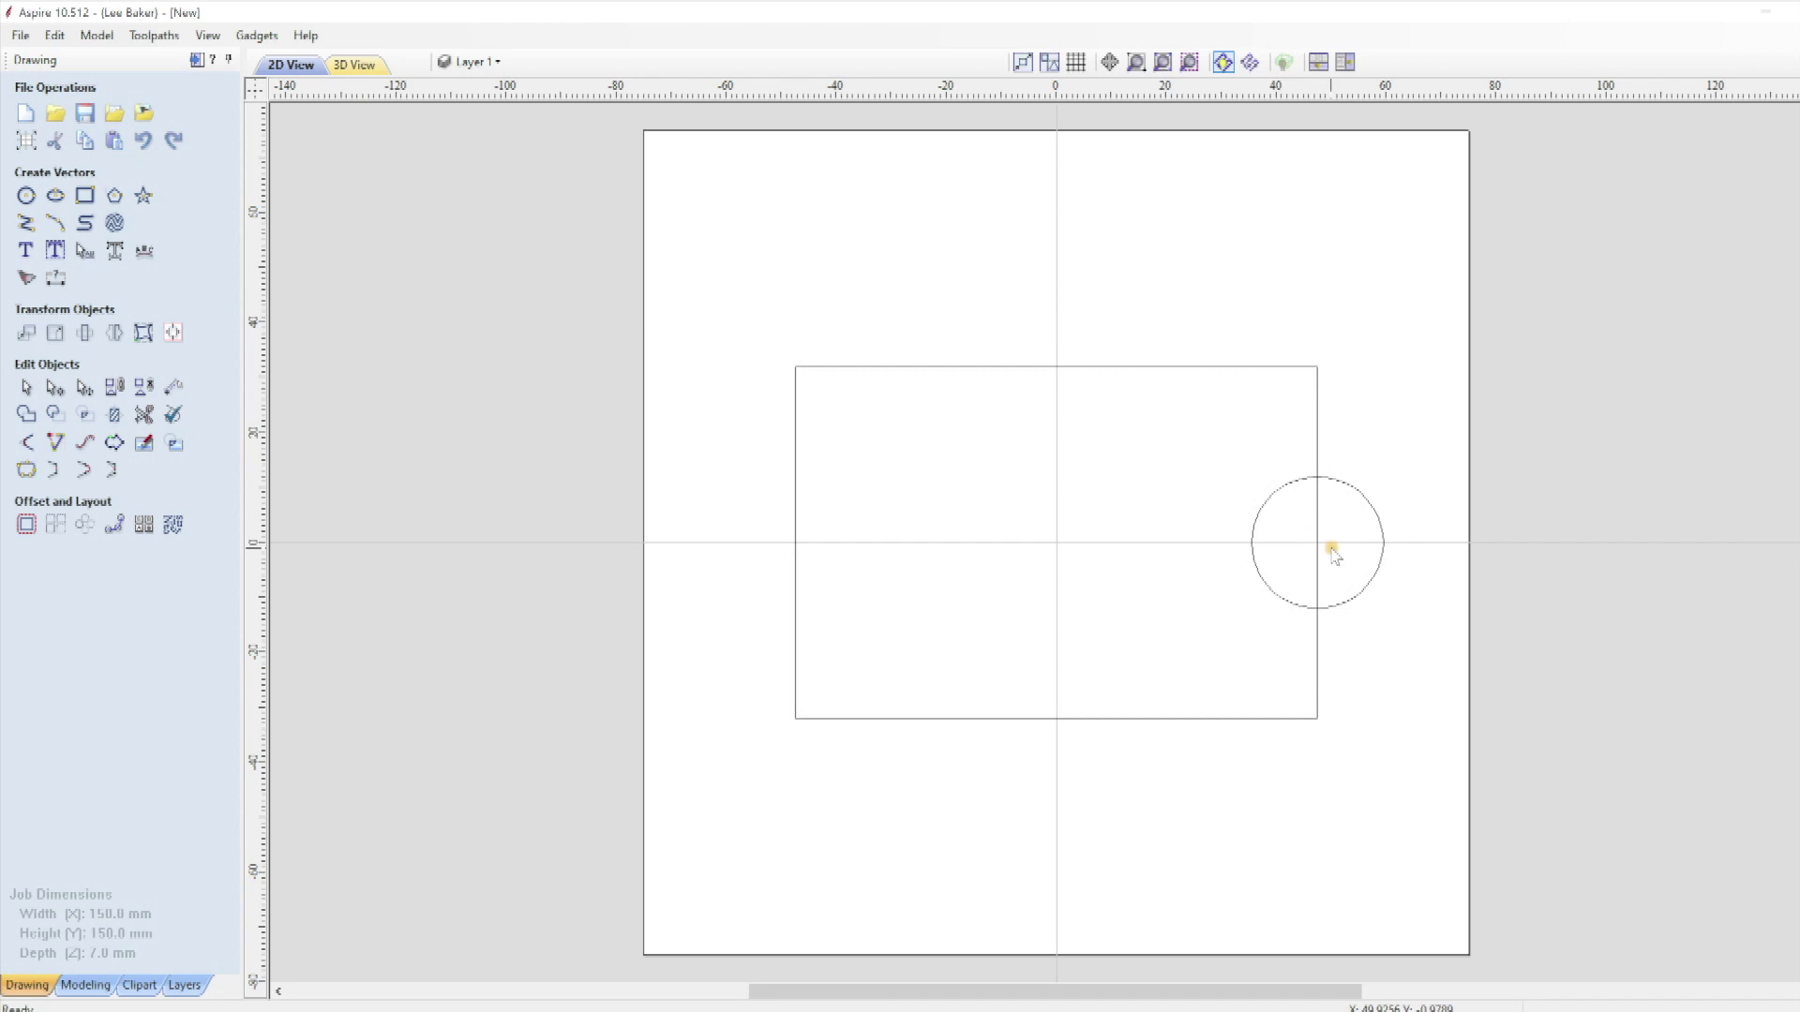
Move the circle's centre to absolute X 48.5, 1 mm right of the rectangle's edge
left_click(1265, 506)
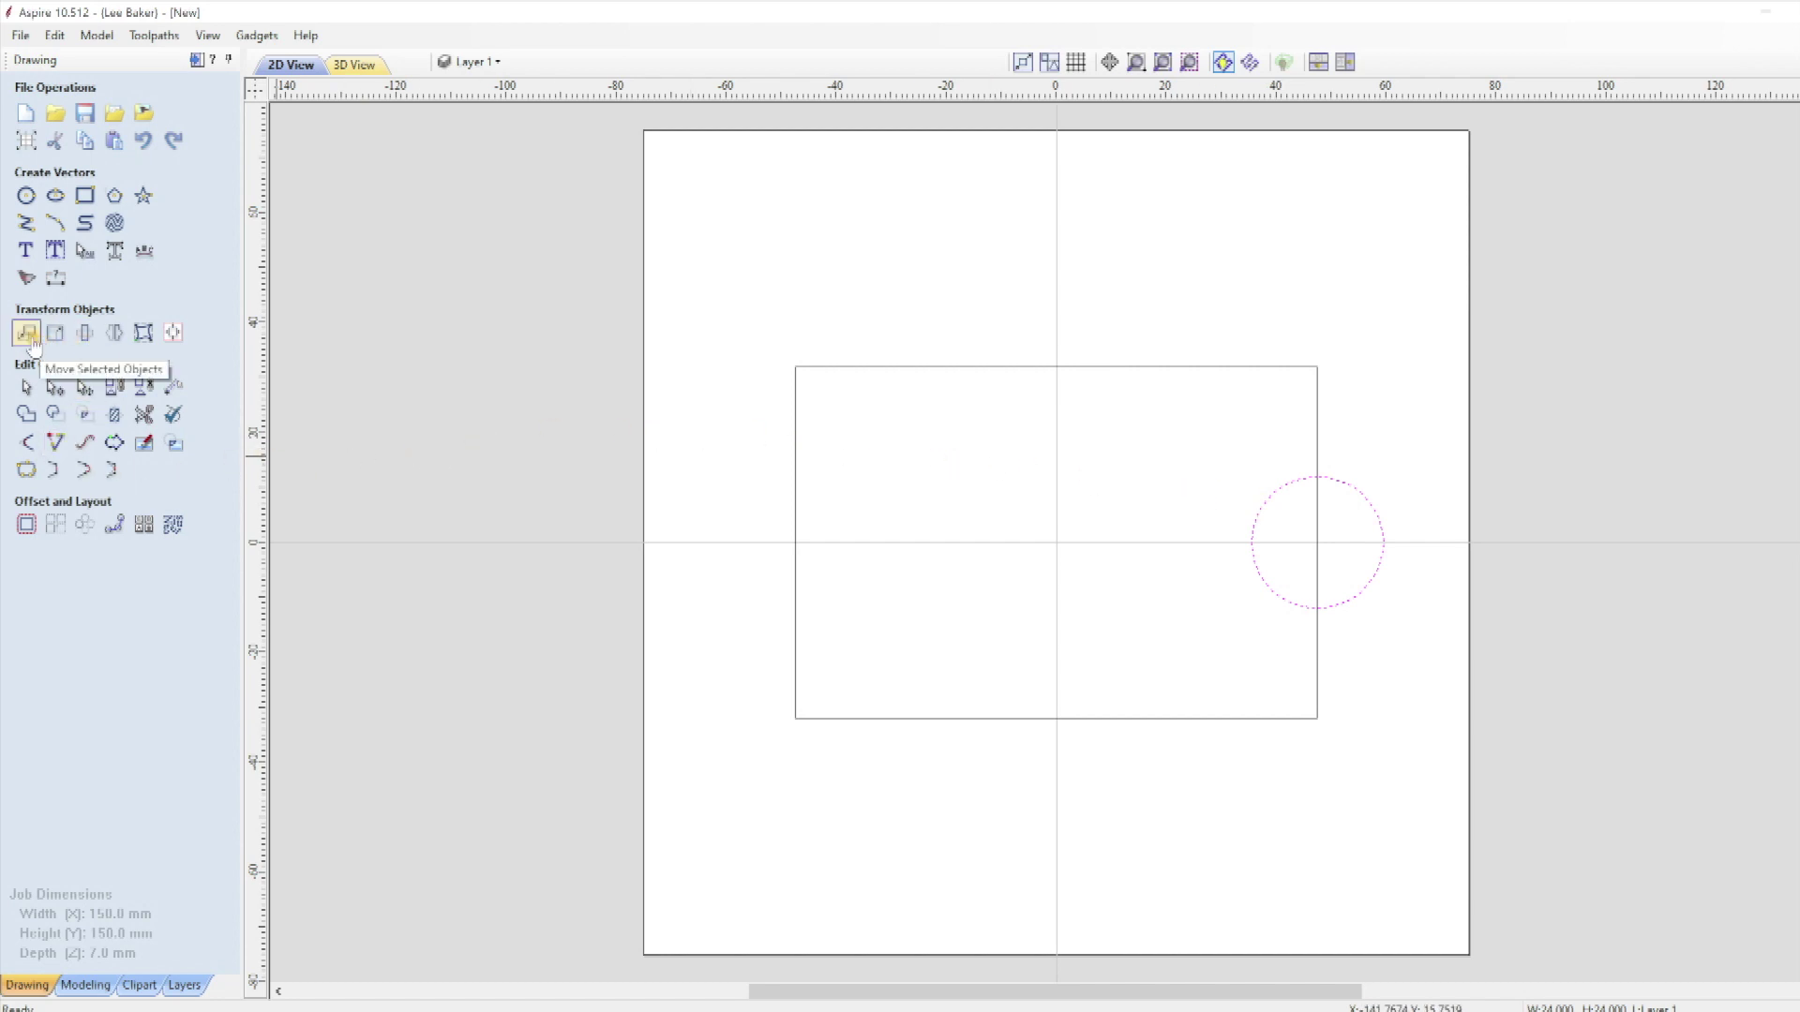
left_click(34, 338)
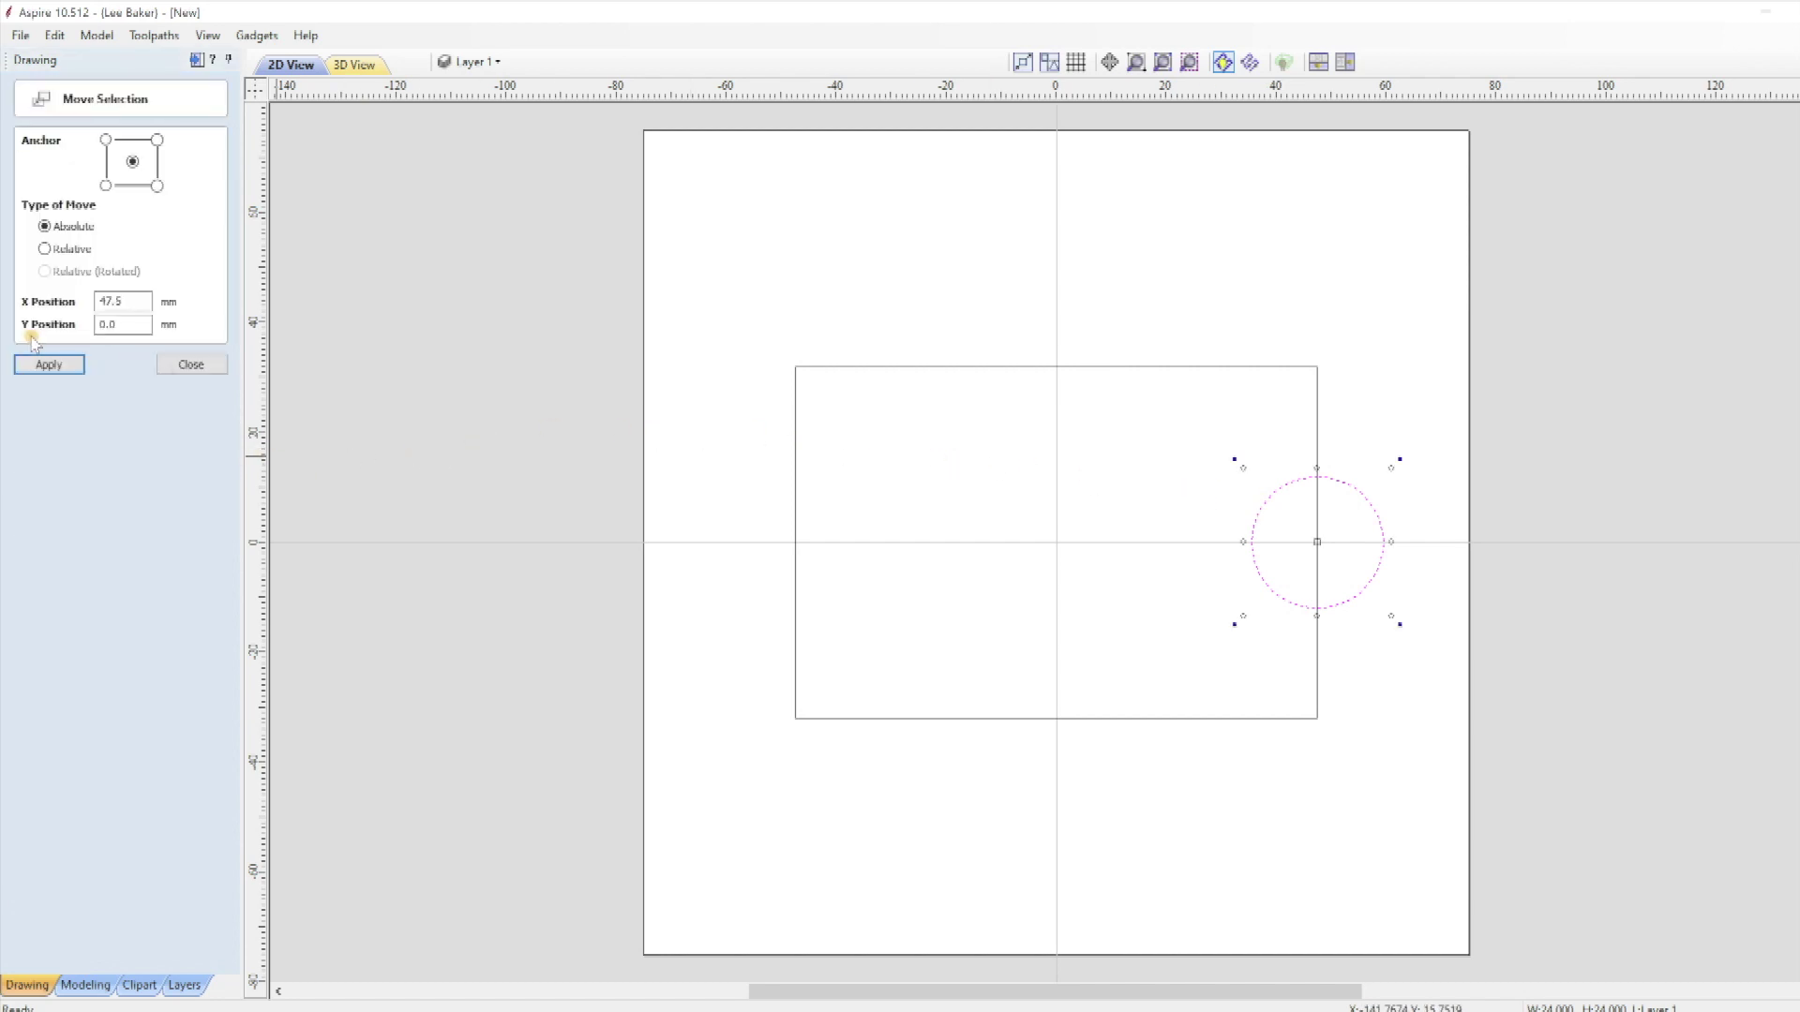
left_click(130, 300)
left_click_drag(130, 300, 89, 305)
type("48.5")
left_click(32, 368)
left_click(192, 368)
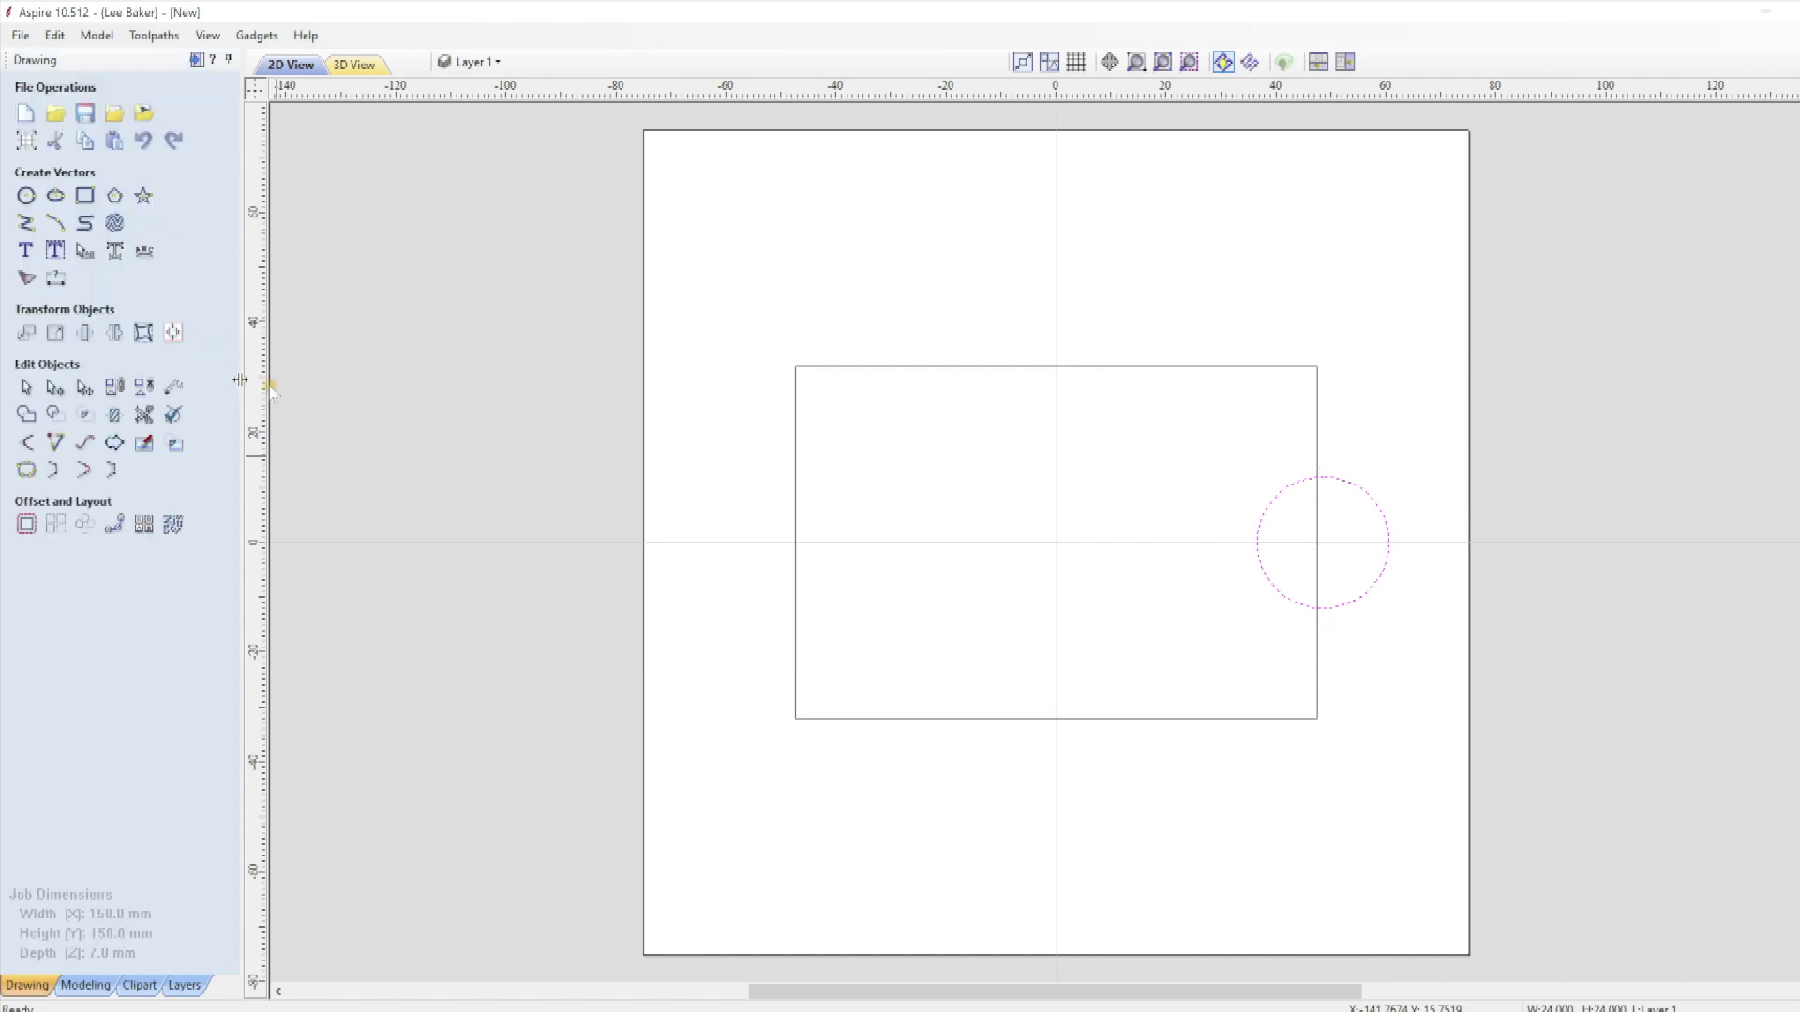
Trim away the circle's outer arc and the rectangle edge inside it, leaving one notched outline
left_click(1228, 506)
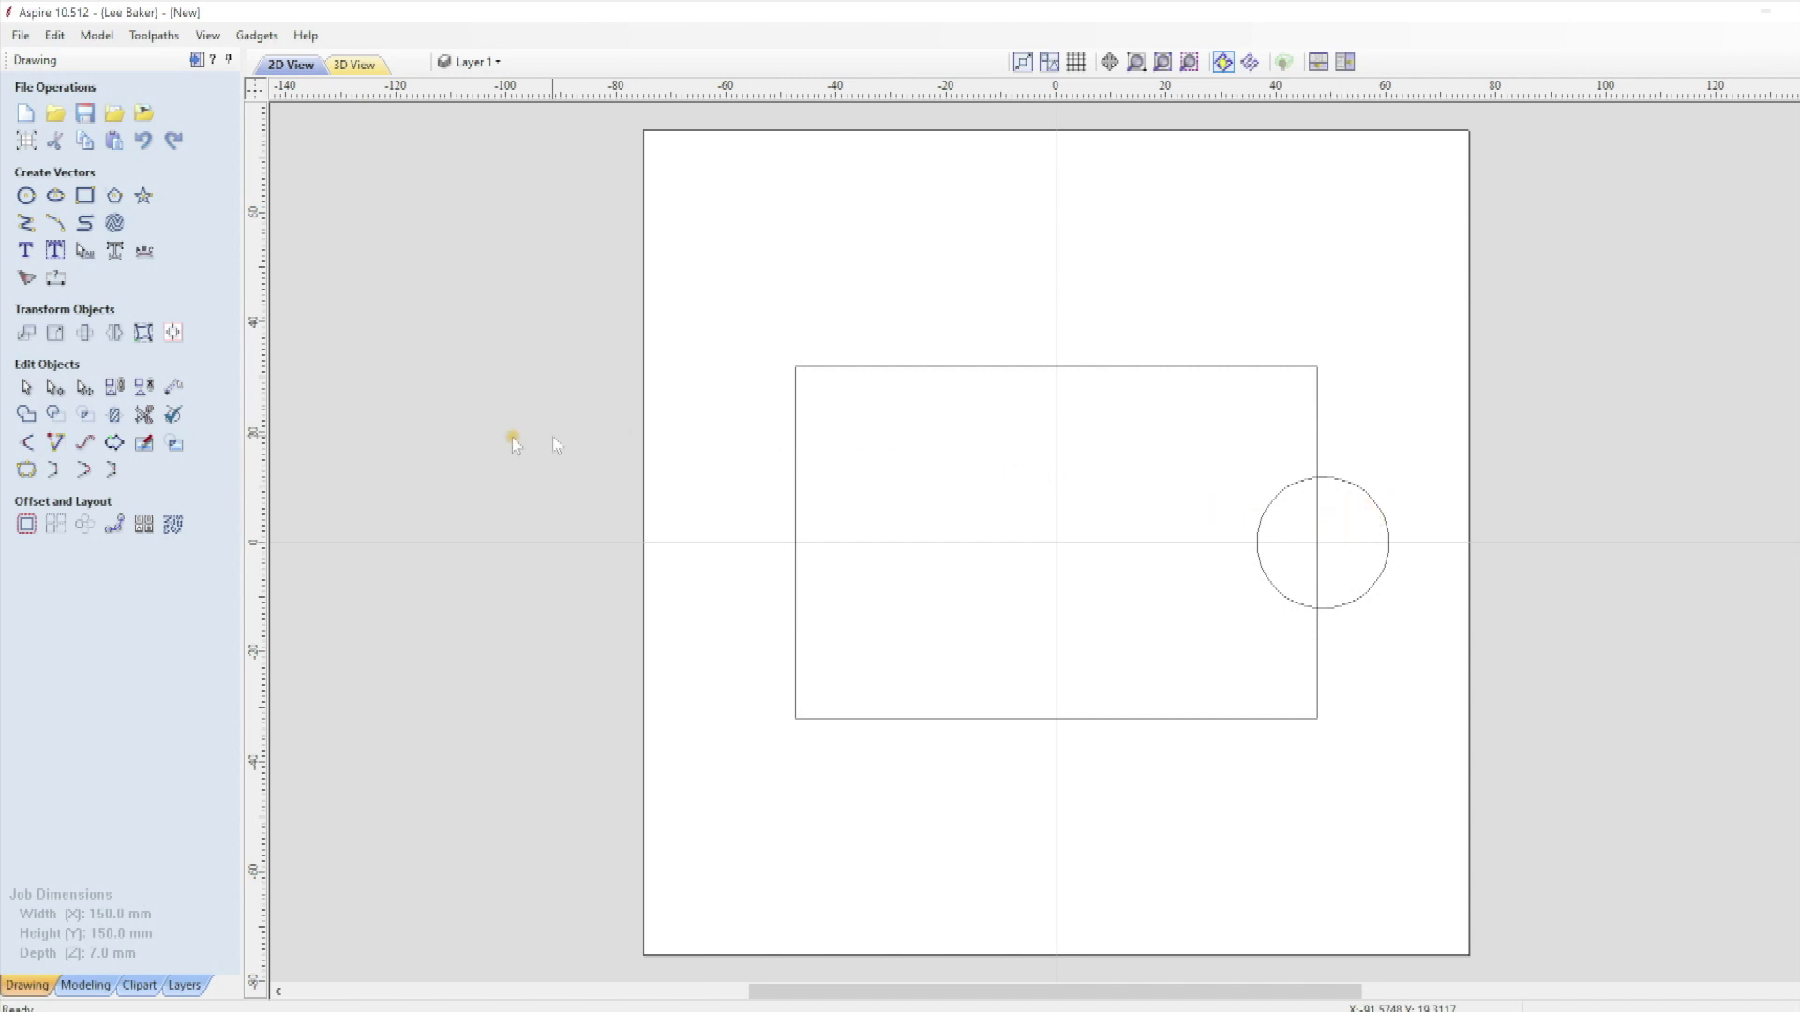
left_click(142, 414)
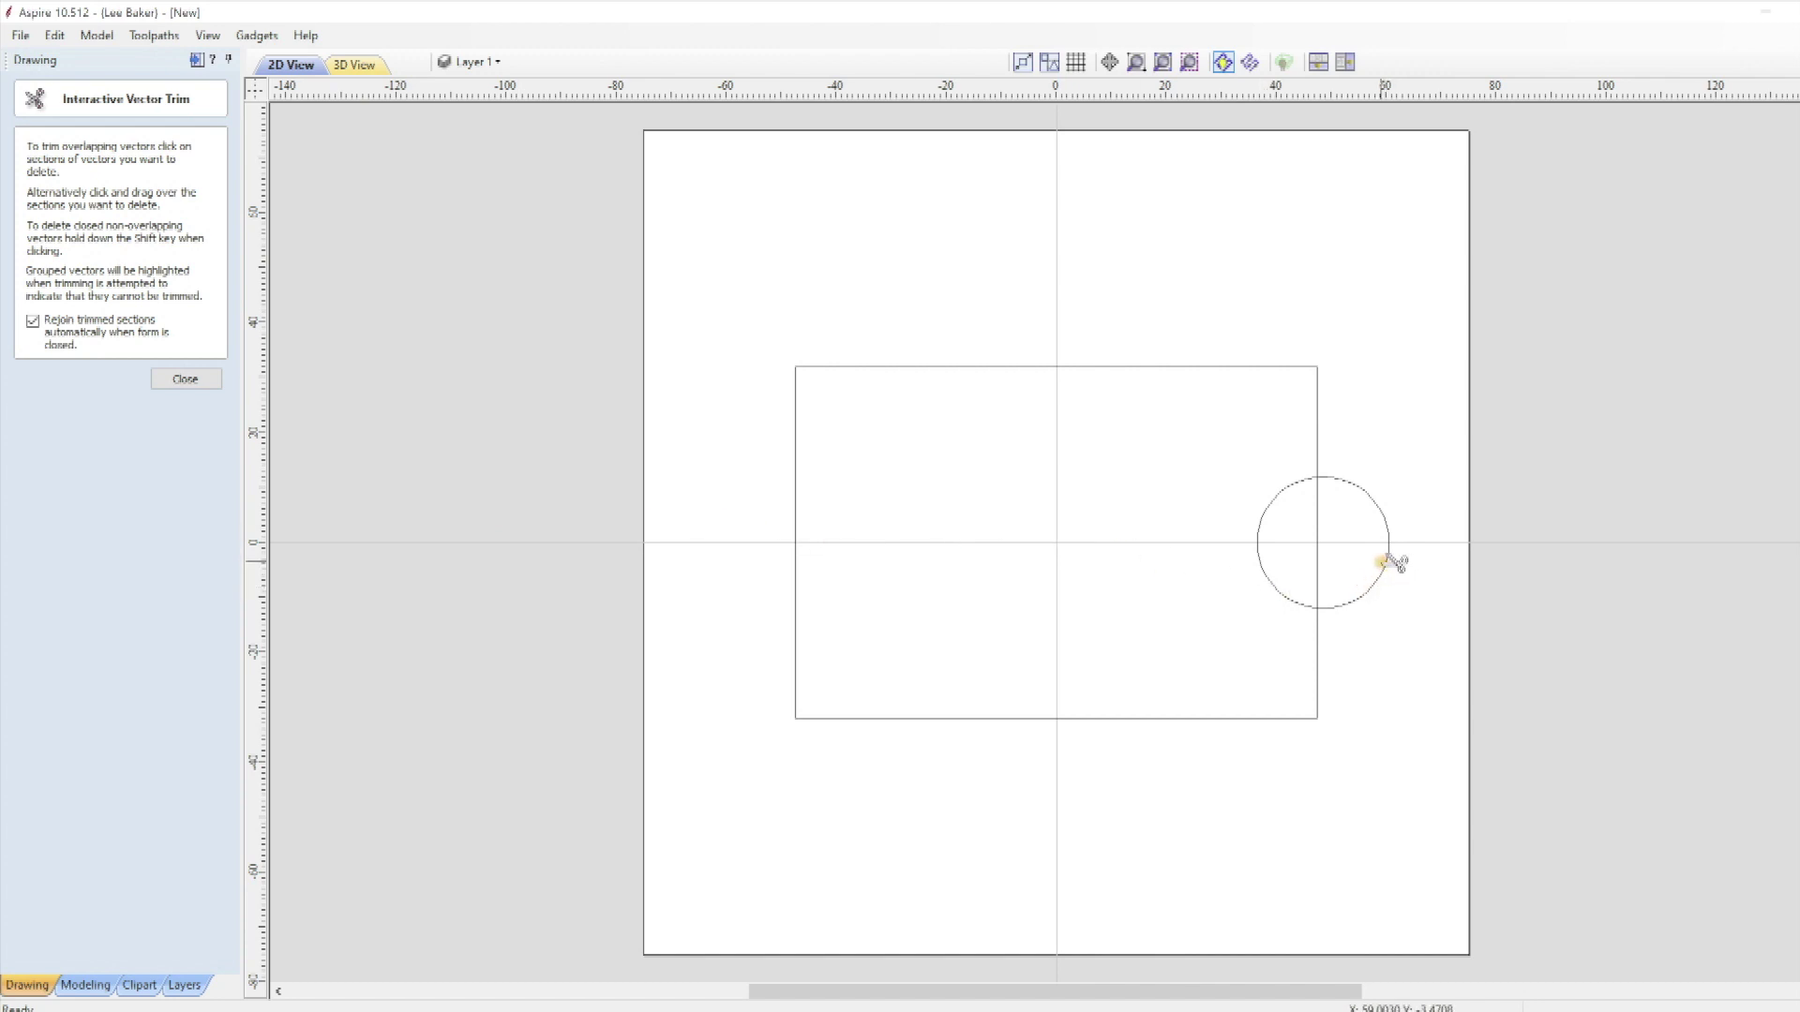
left_click(1388, 561)
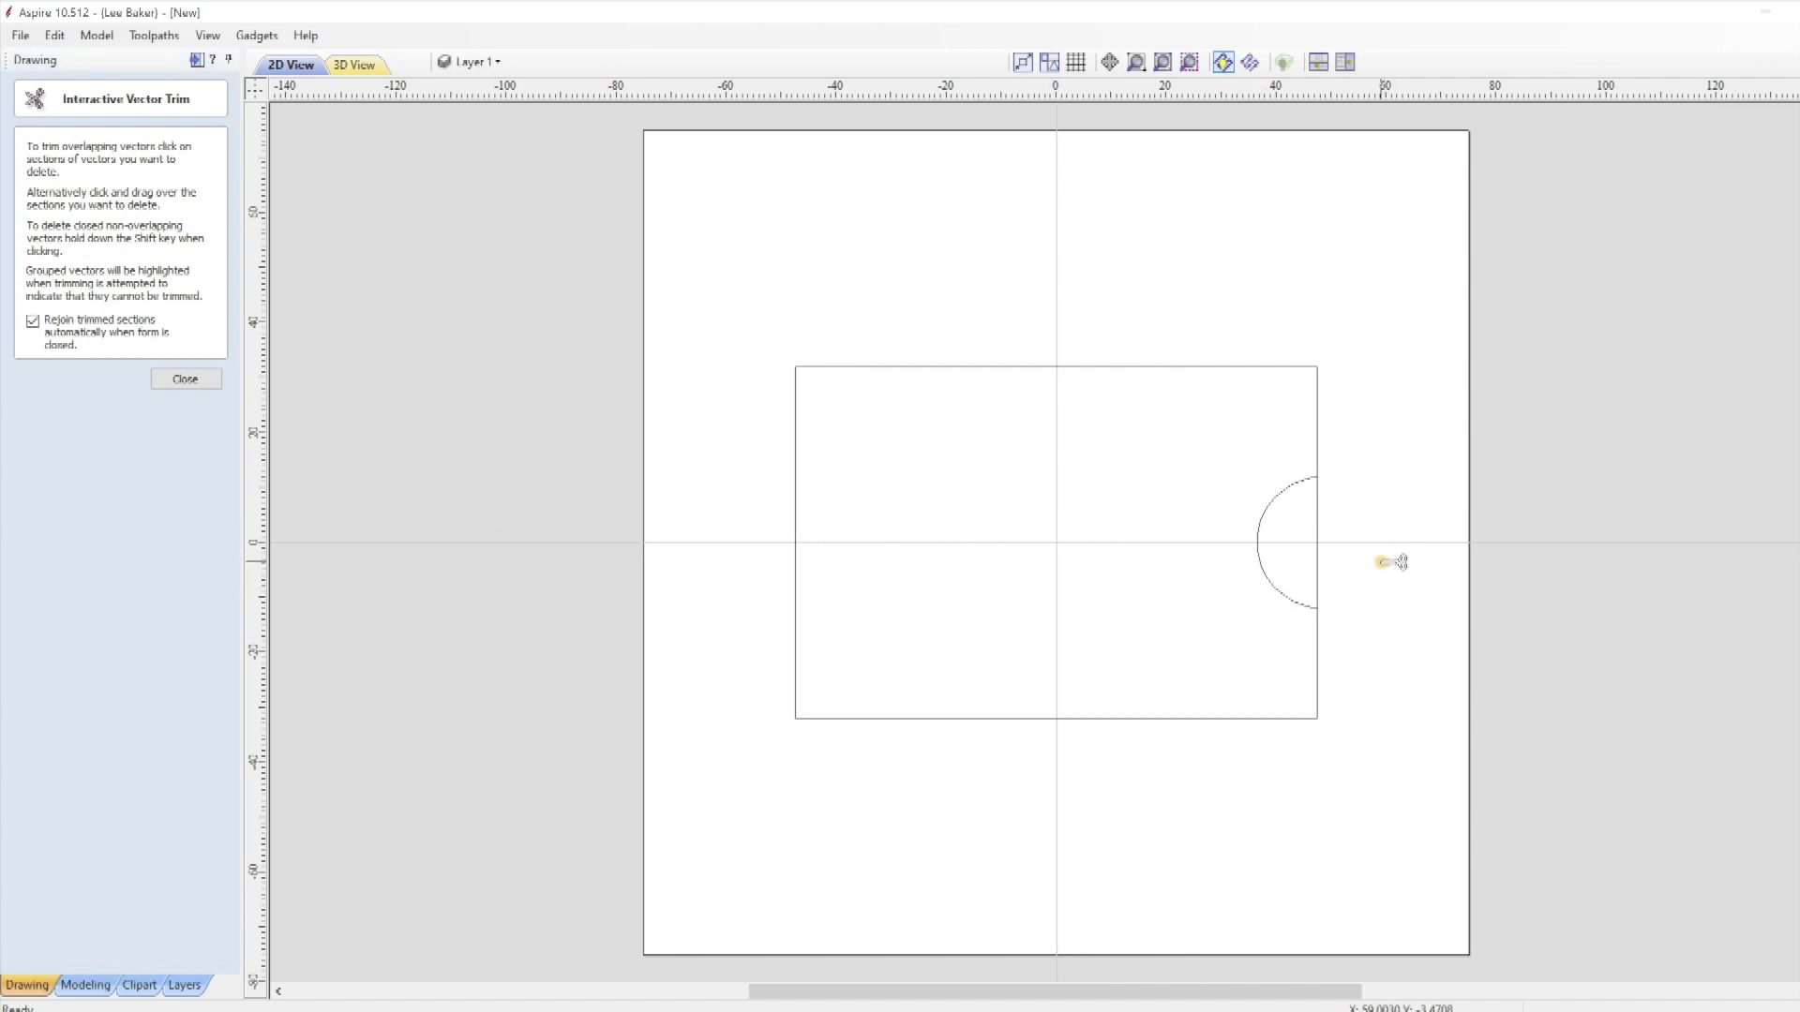
left_click(1317, 543)
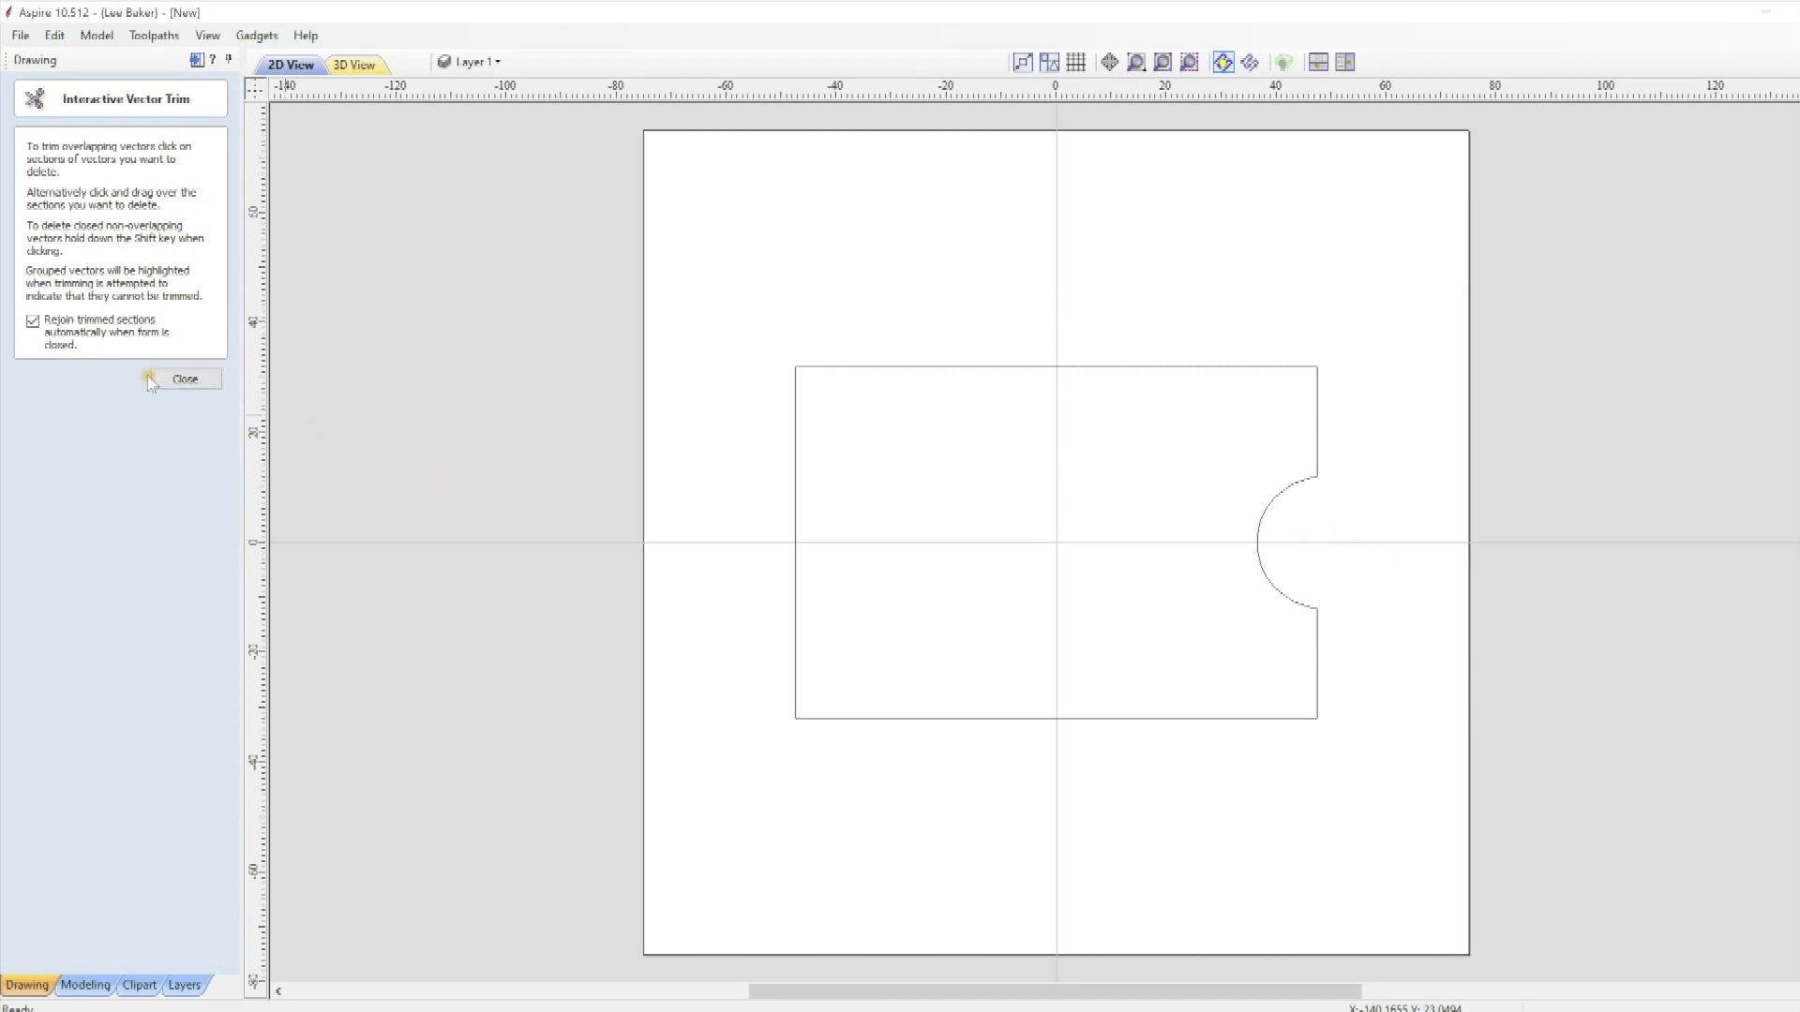
left_click(186, 380)
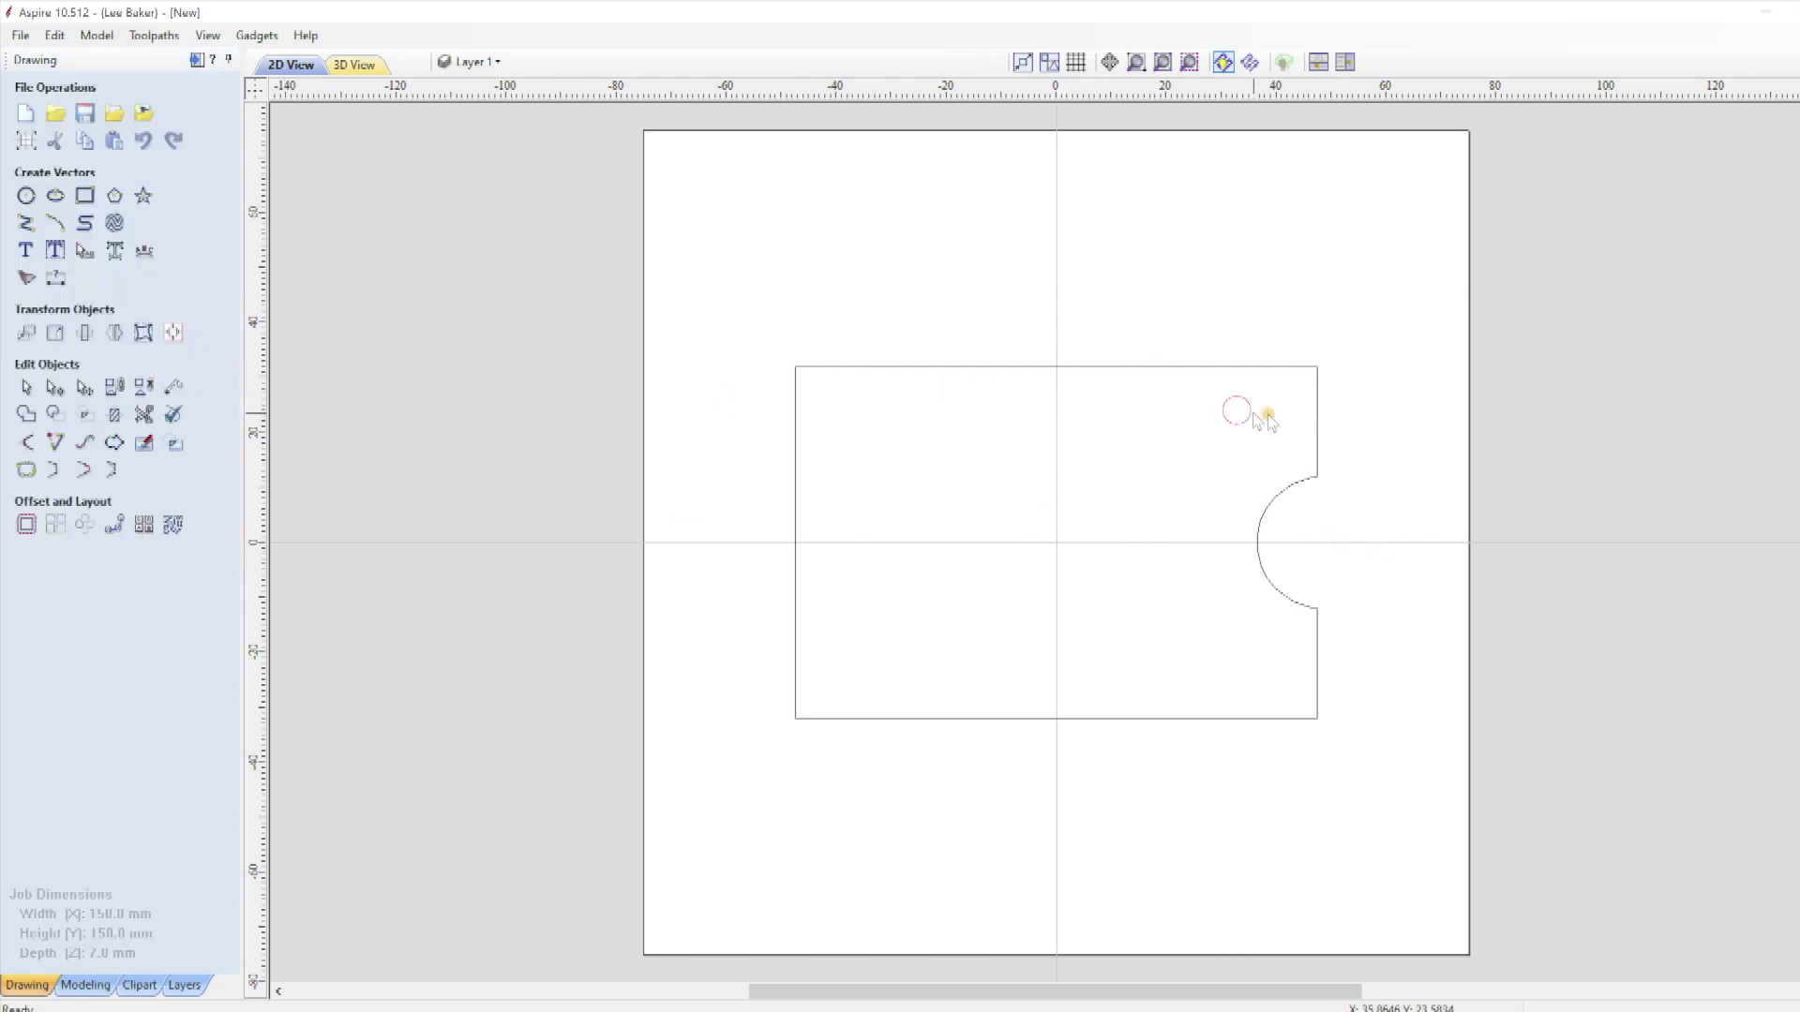
left_click(1318, 445)
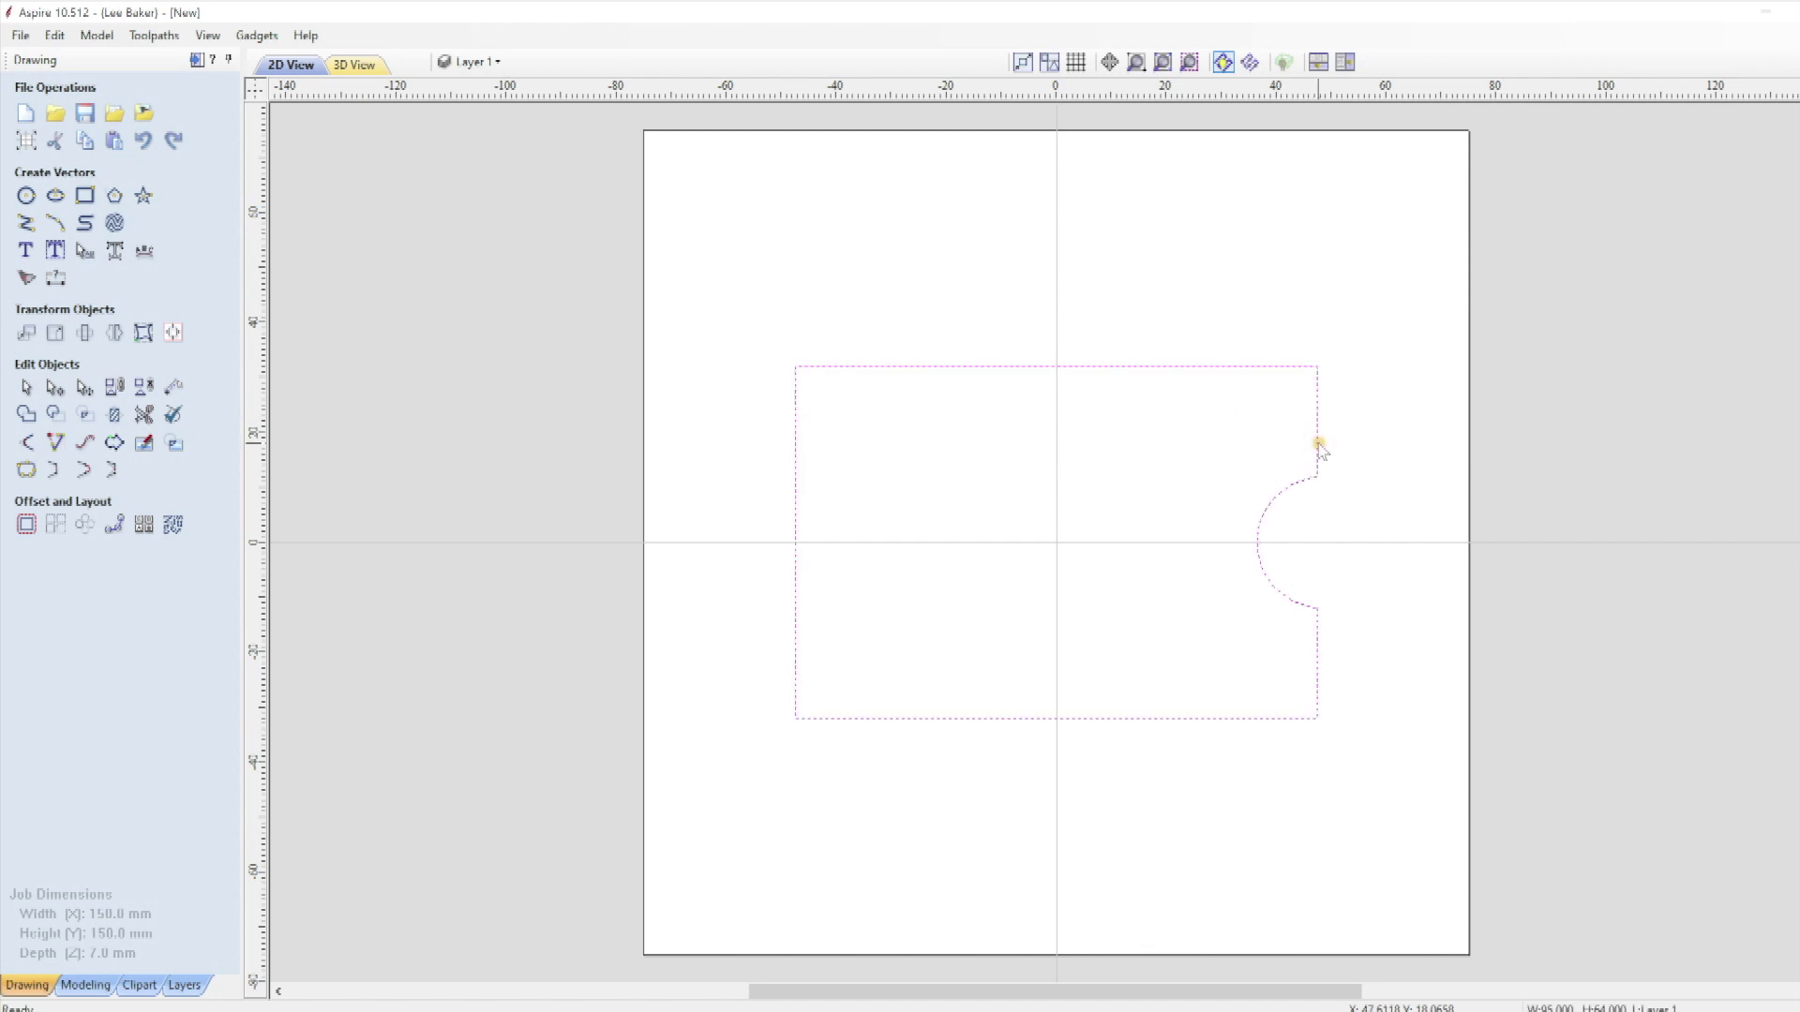
left_click(1196, 444)
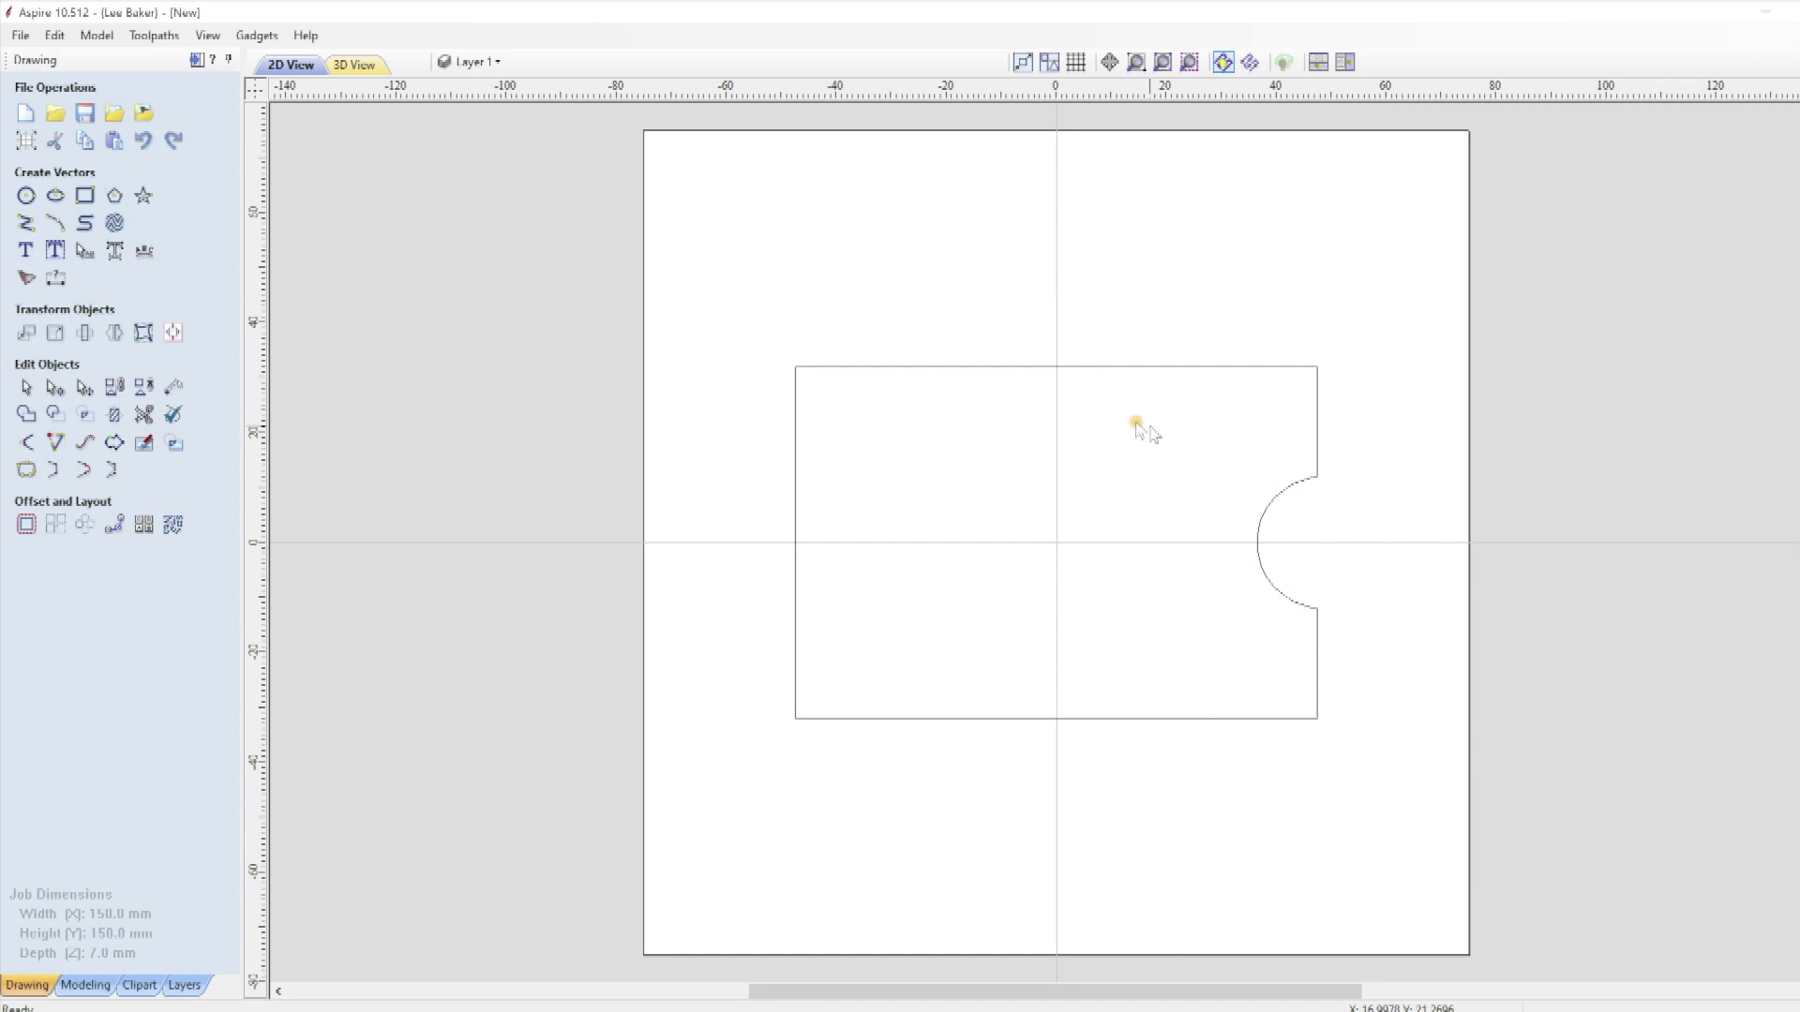
Draw a 91 × 56 mm inner rectangle anchored at X 2, Y 0
left_click(85, 198)
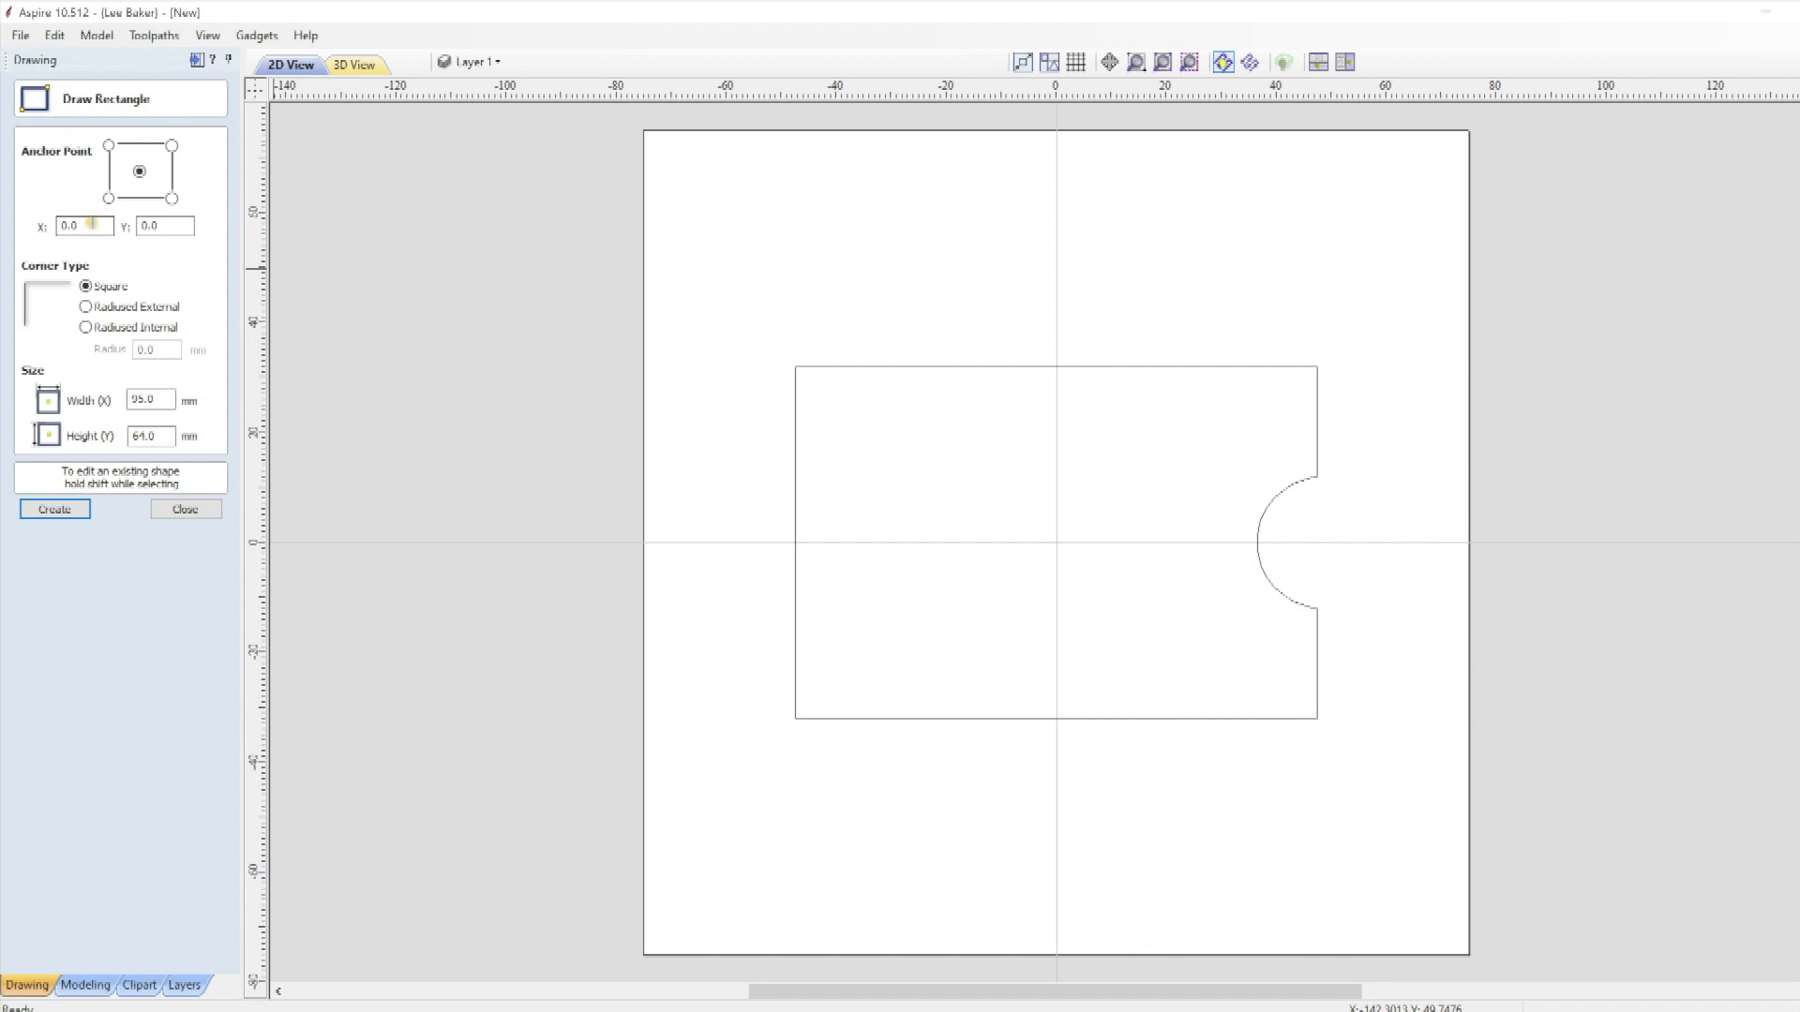
double_click(68, 226)
type("2.")
key("Tab")
left_click(158, 398)
left_click_drag(159, 394, 105, 410)
type("91.")
left_click_drag(171, 436, 127, 443)
type("56.")
left_click(58, 509)
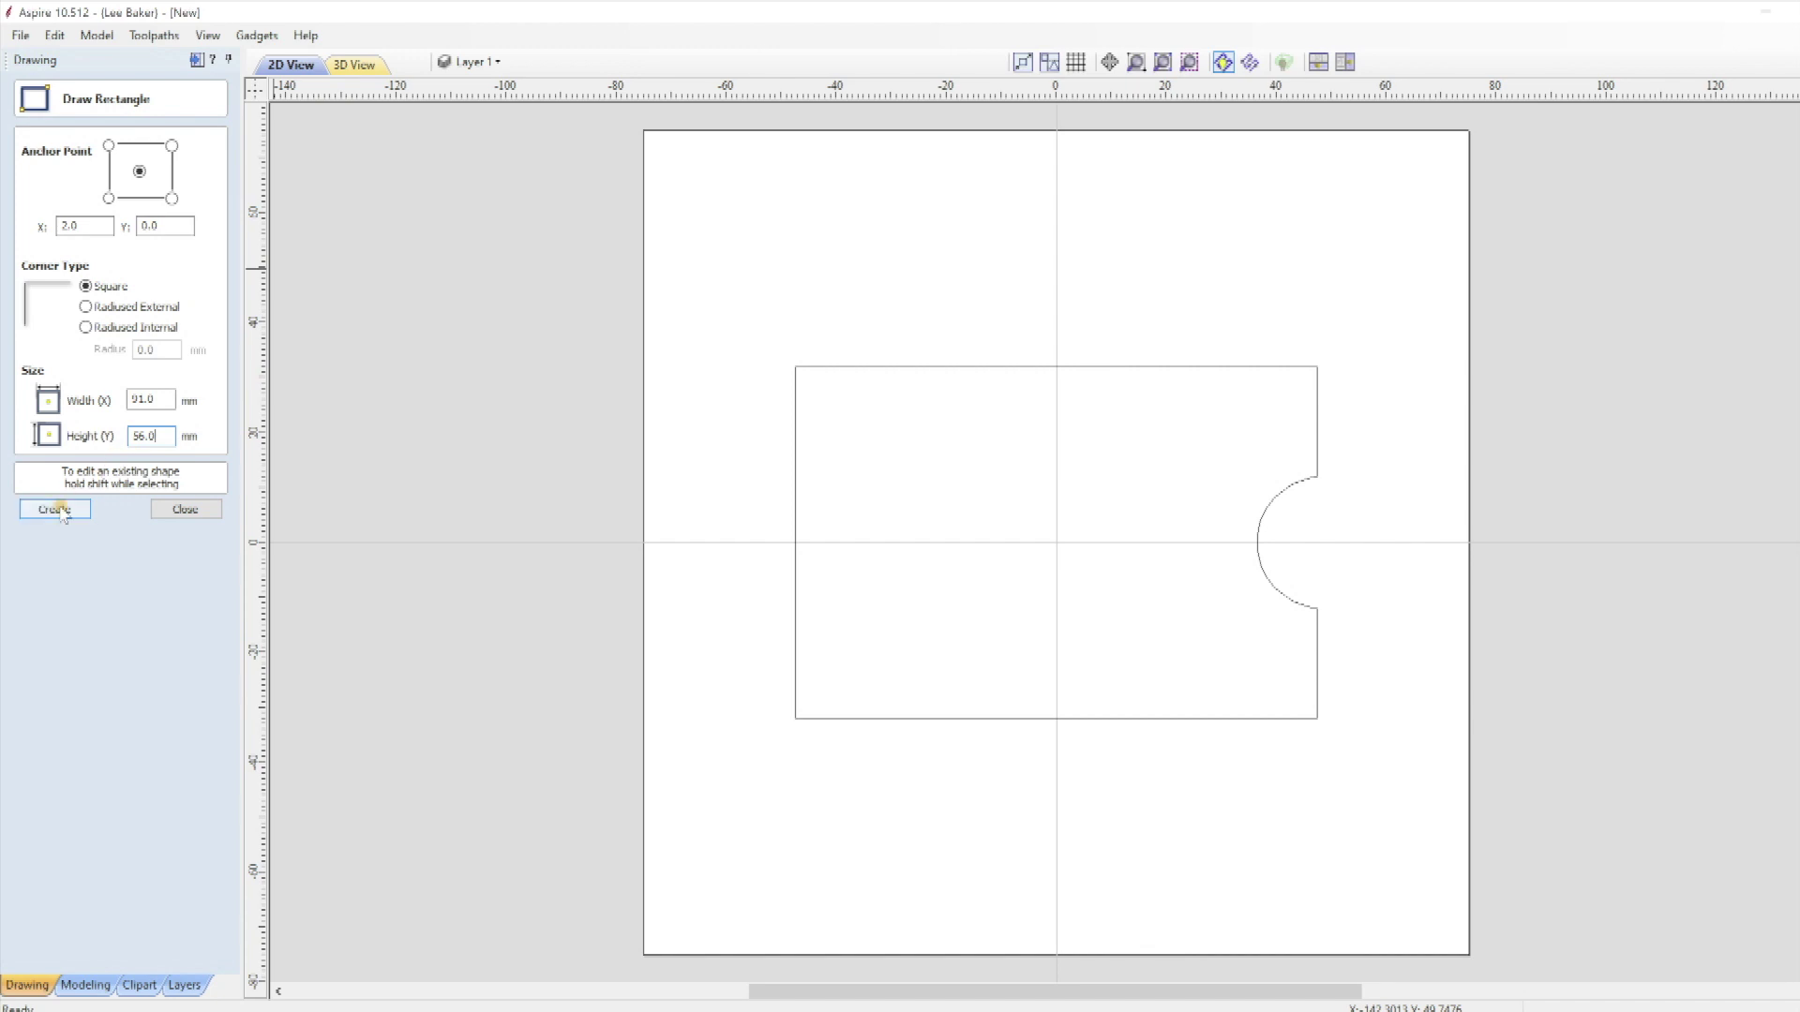
left_click(58, 509)
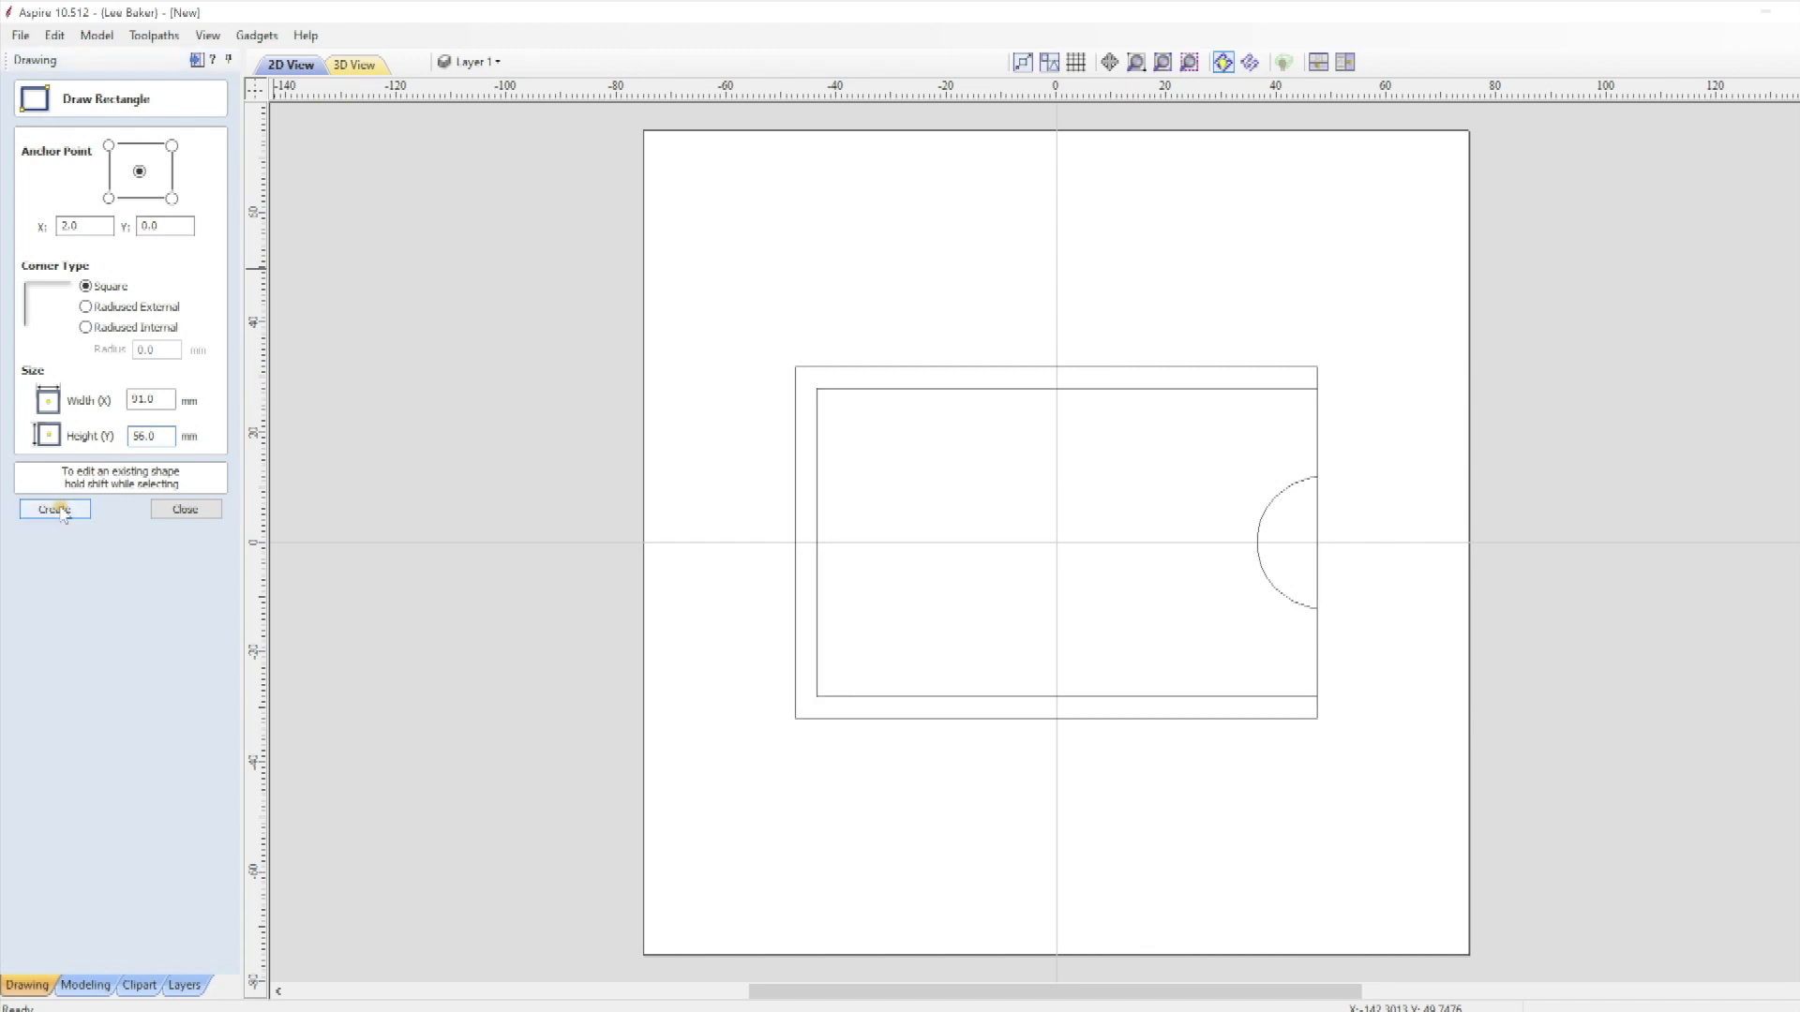
left_click(185, 509)
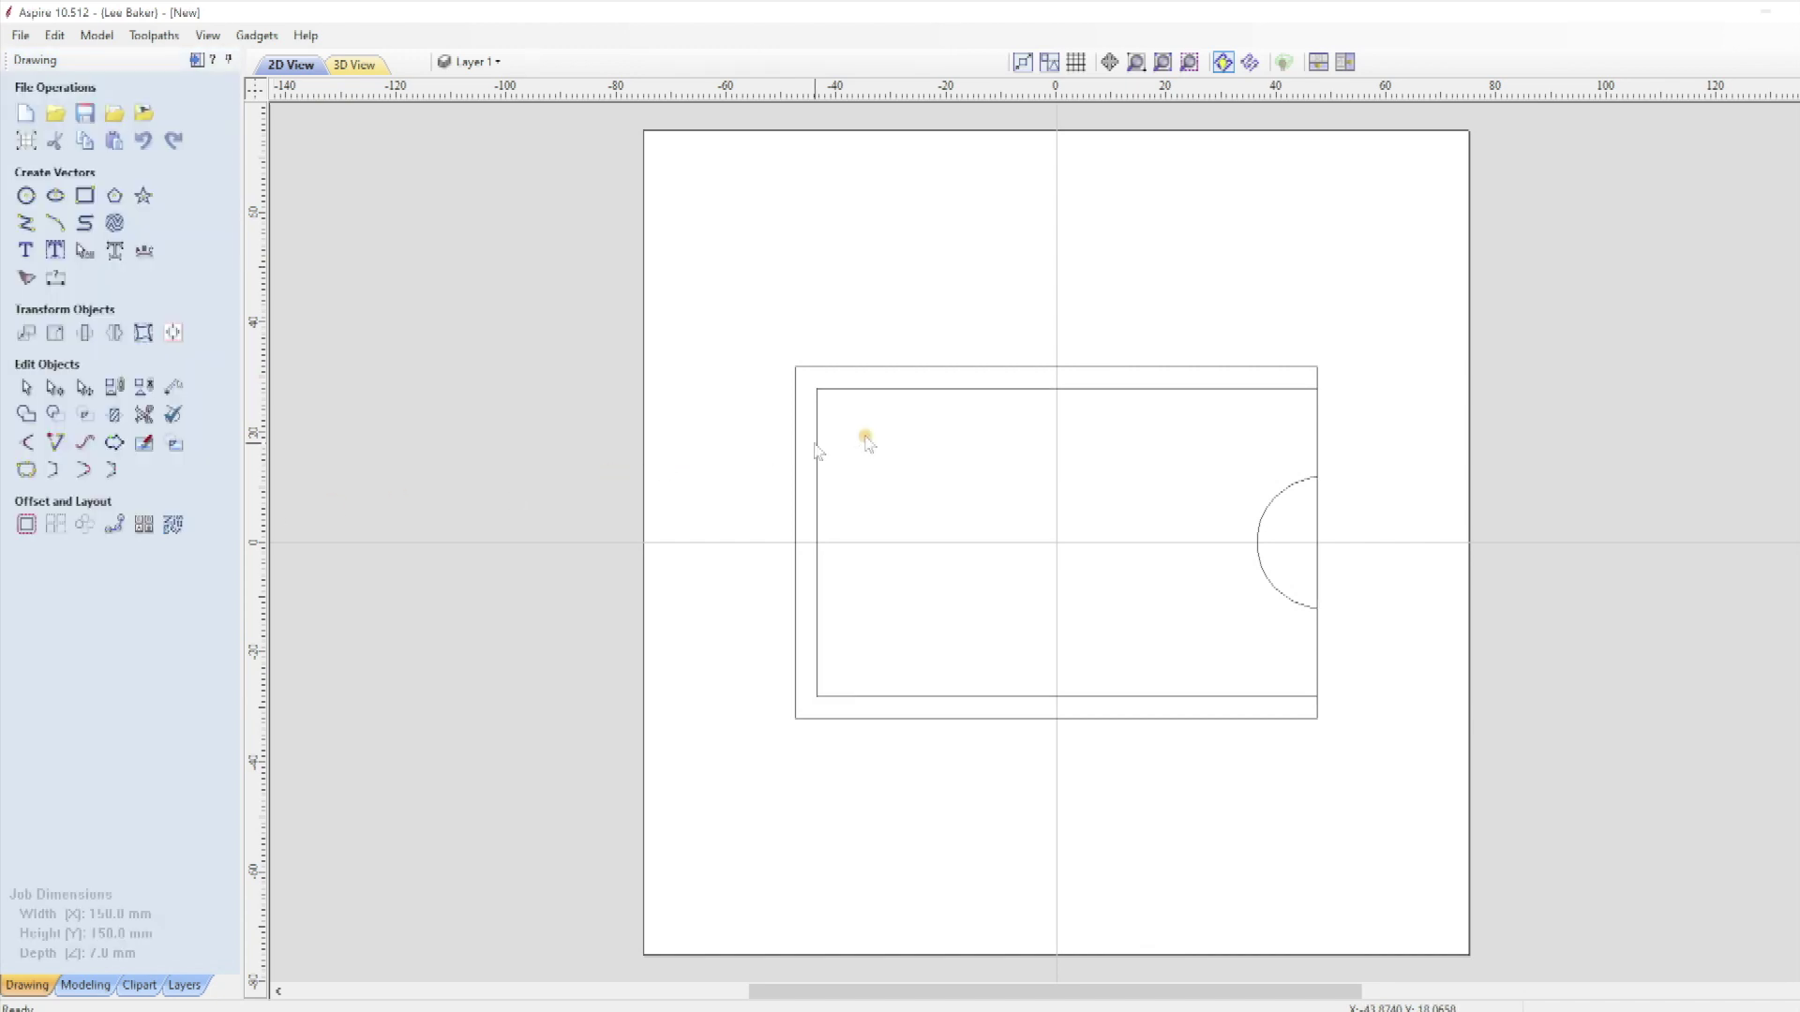
Place a vertical guide line at X -45.5 near the rectangle's left edge
left_click(1293, 486)
left_click(1310, 505)
scroll(1232, 511, "up", 3)
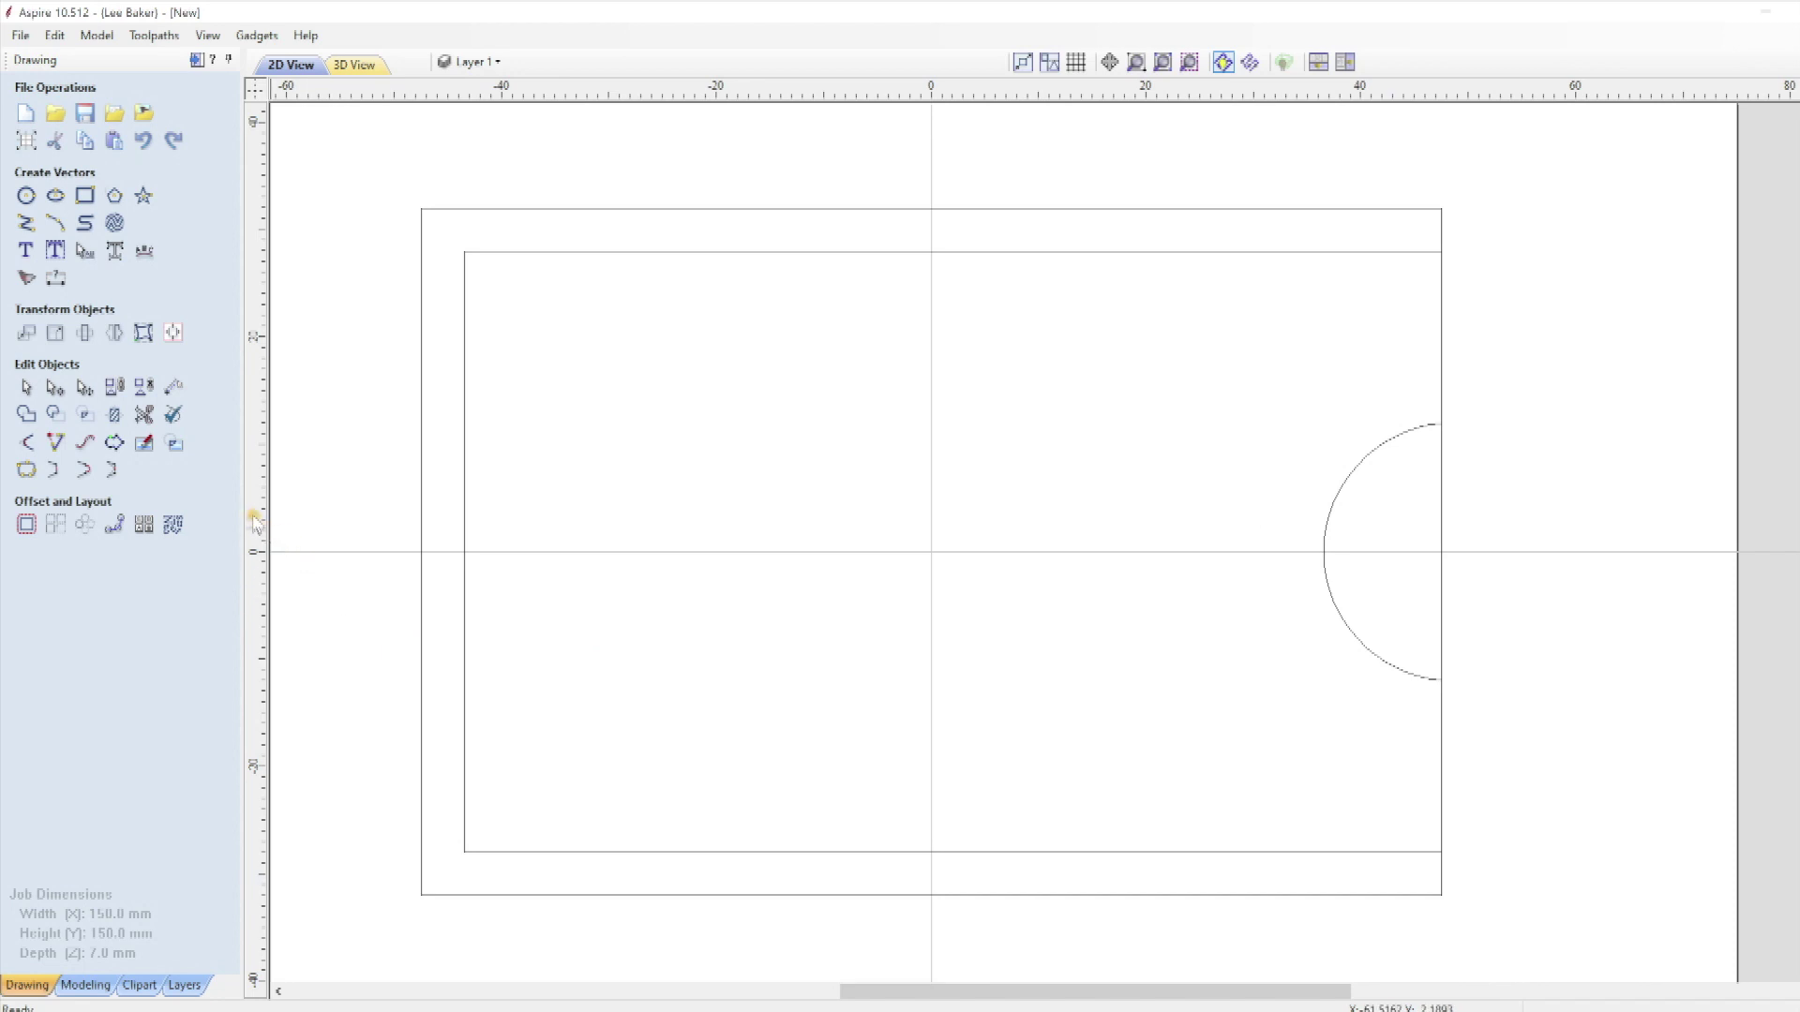
left_click_drag(254, 507, 419, 483)
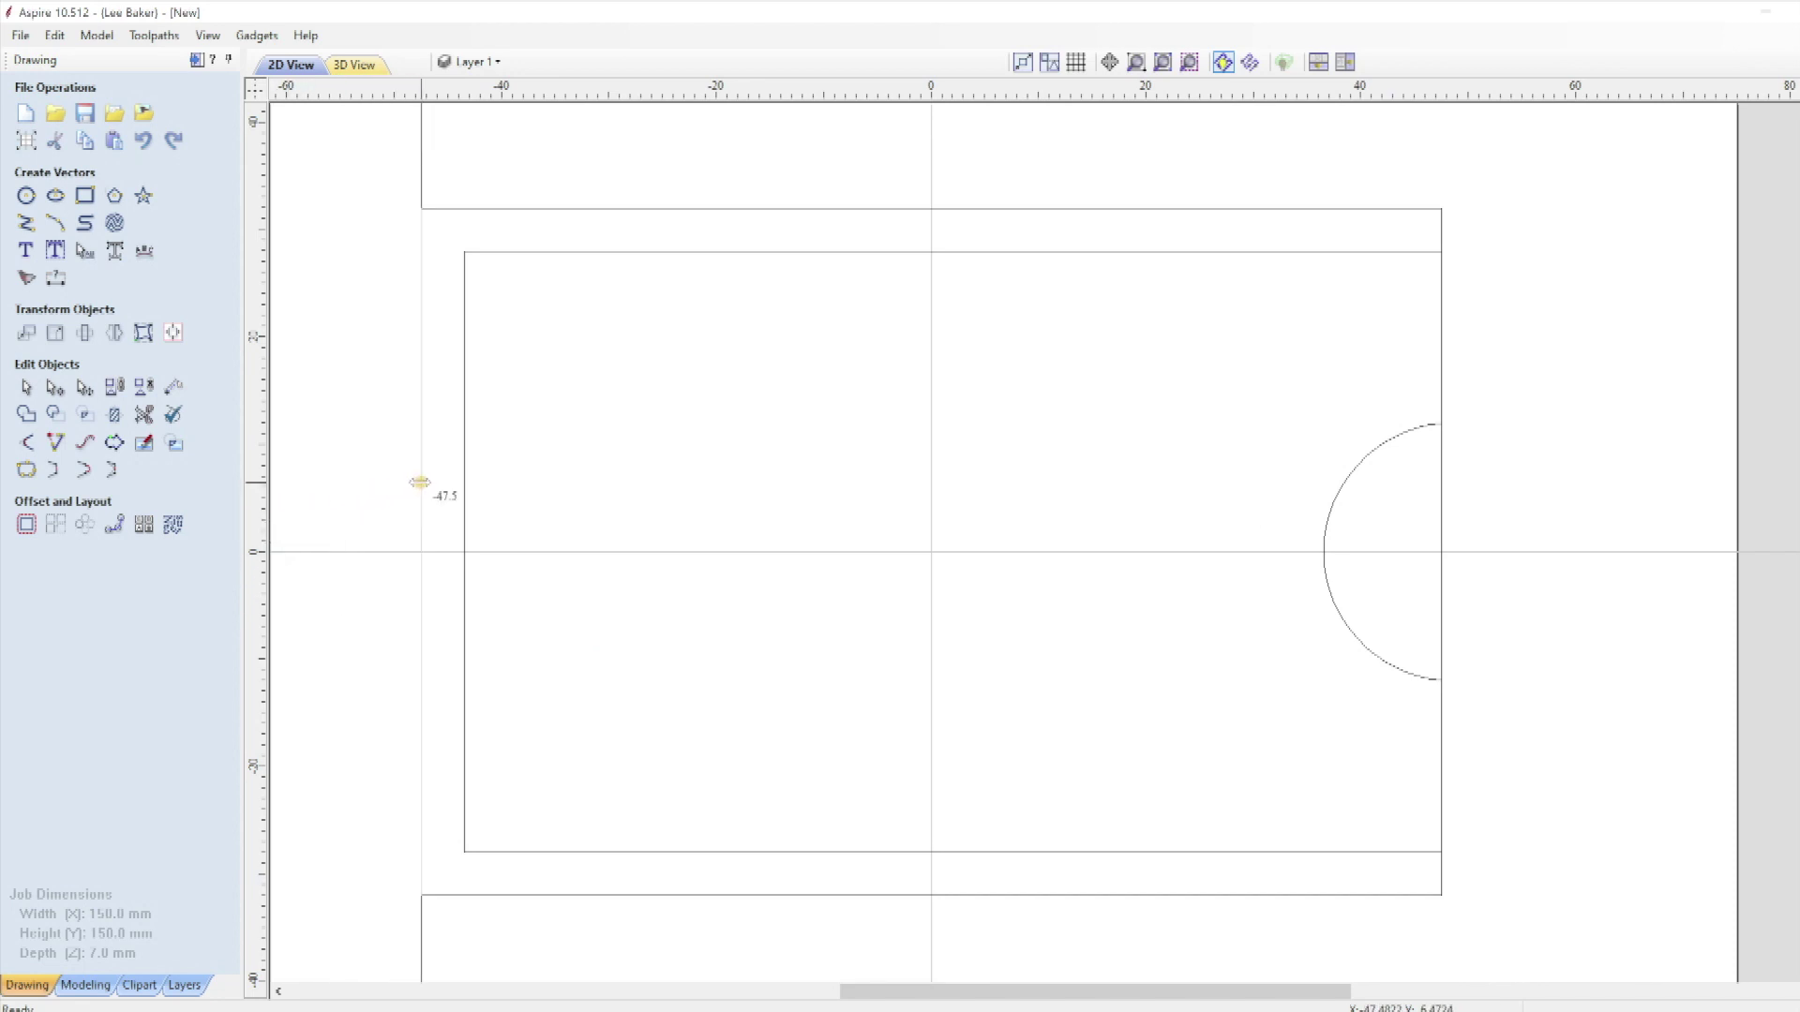
left_click_drag(419, 482, 462, 474)
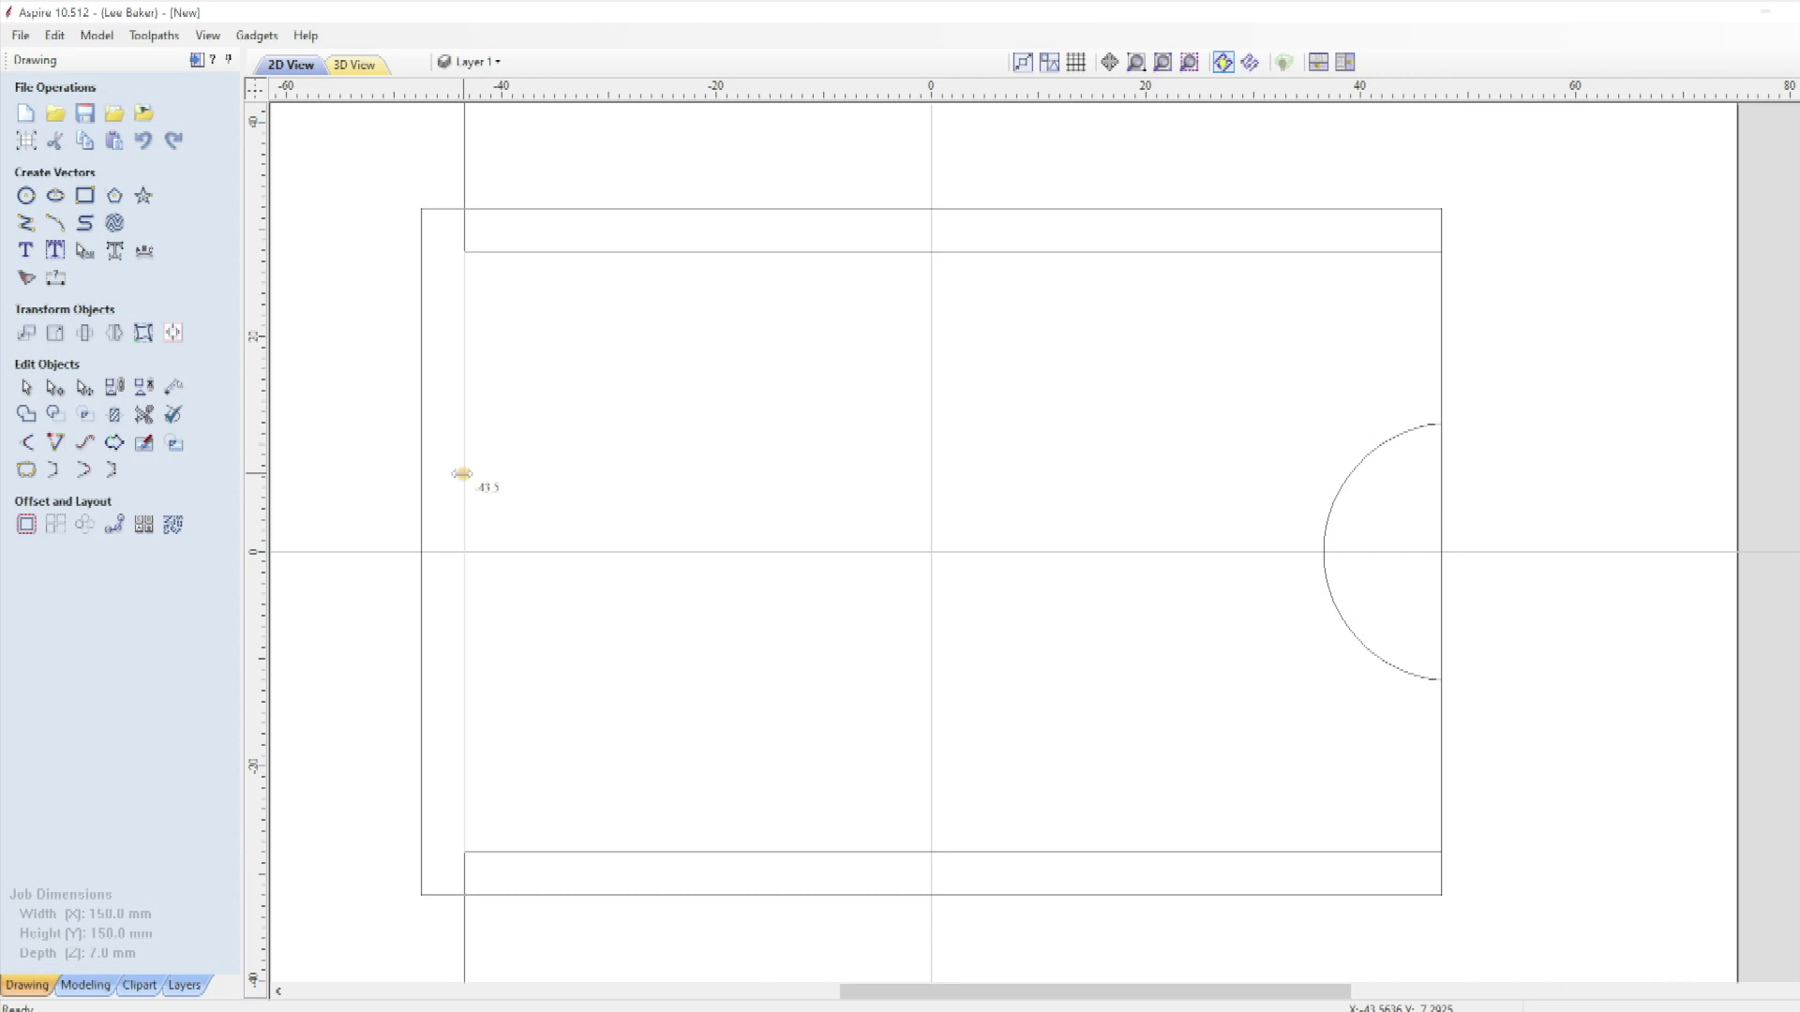
left_click_drag(462, 474, 443, 474)
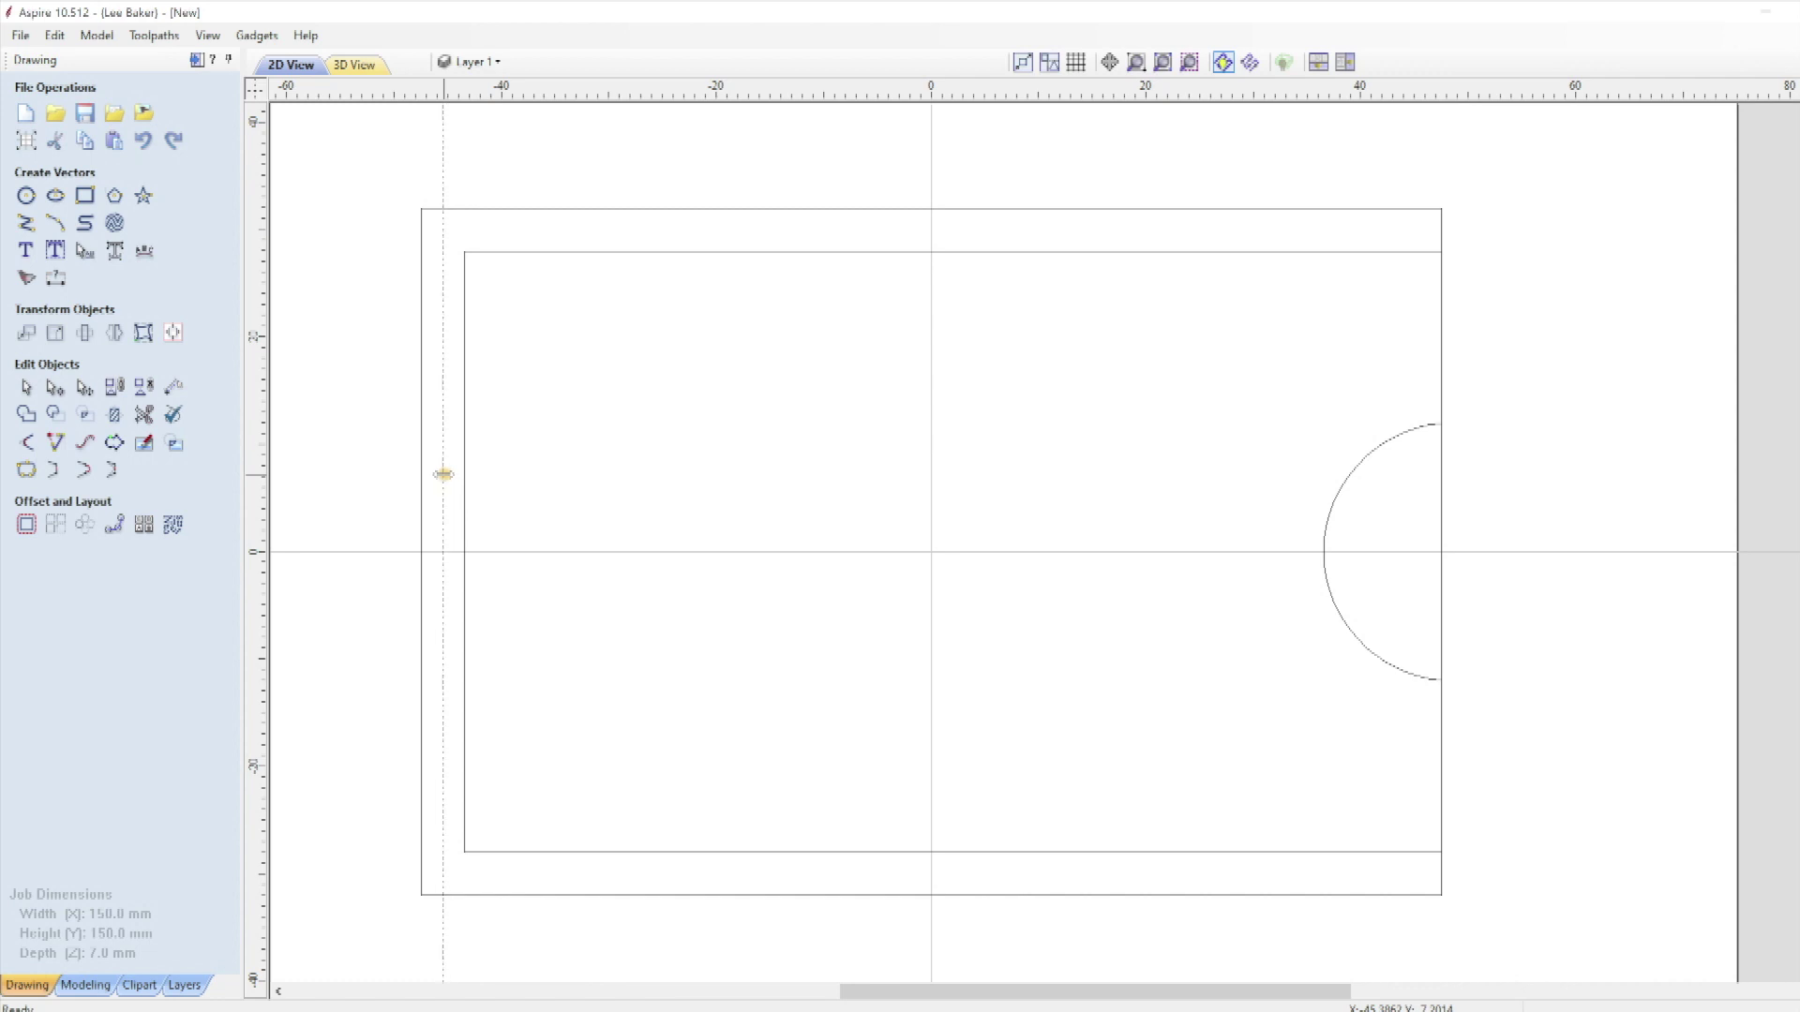
double_click(443, 474)
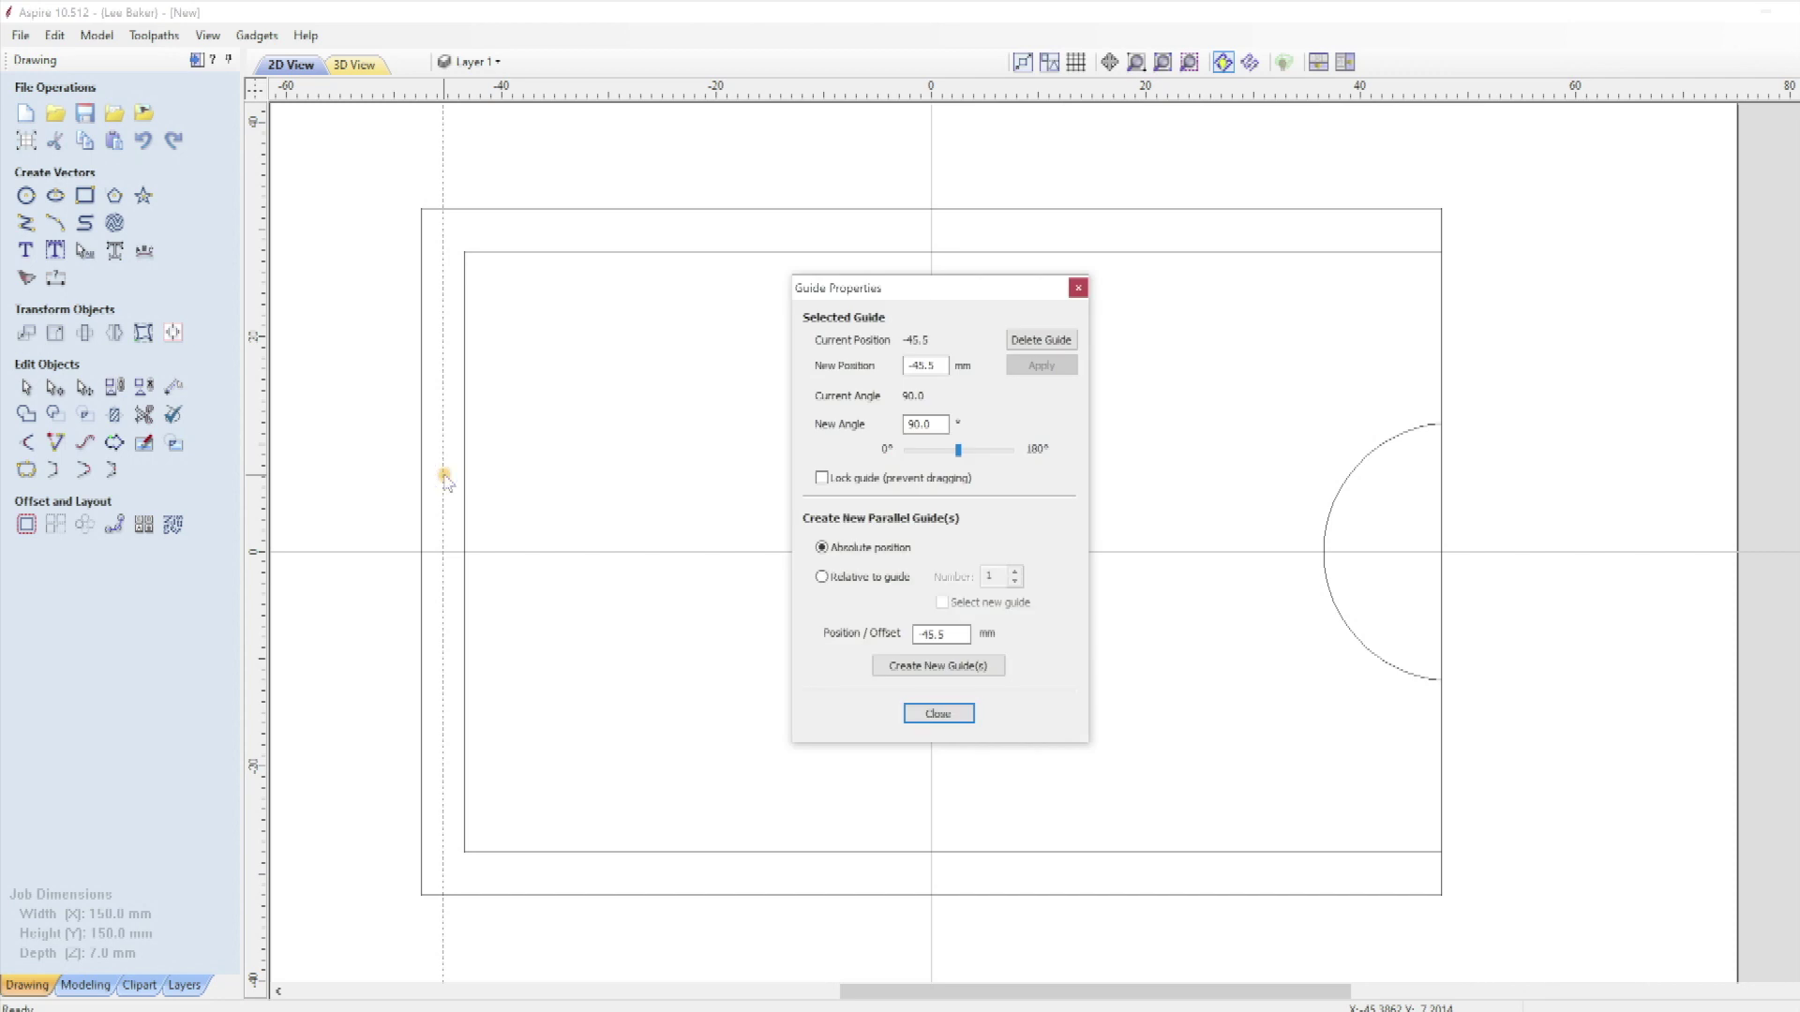
left_click(933, 714)
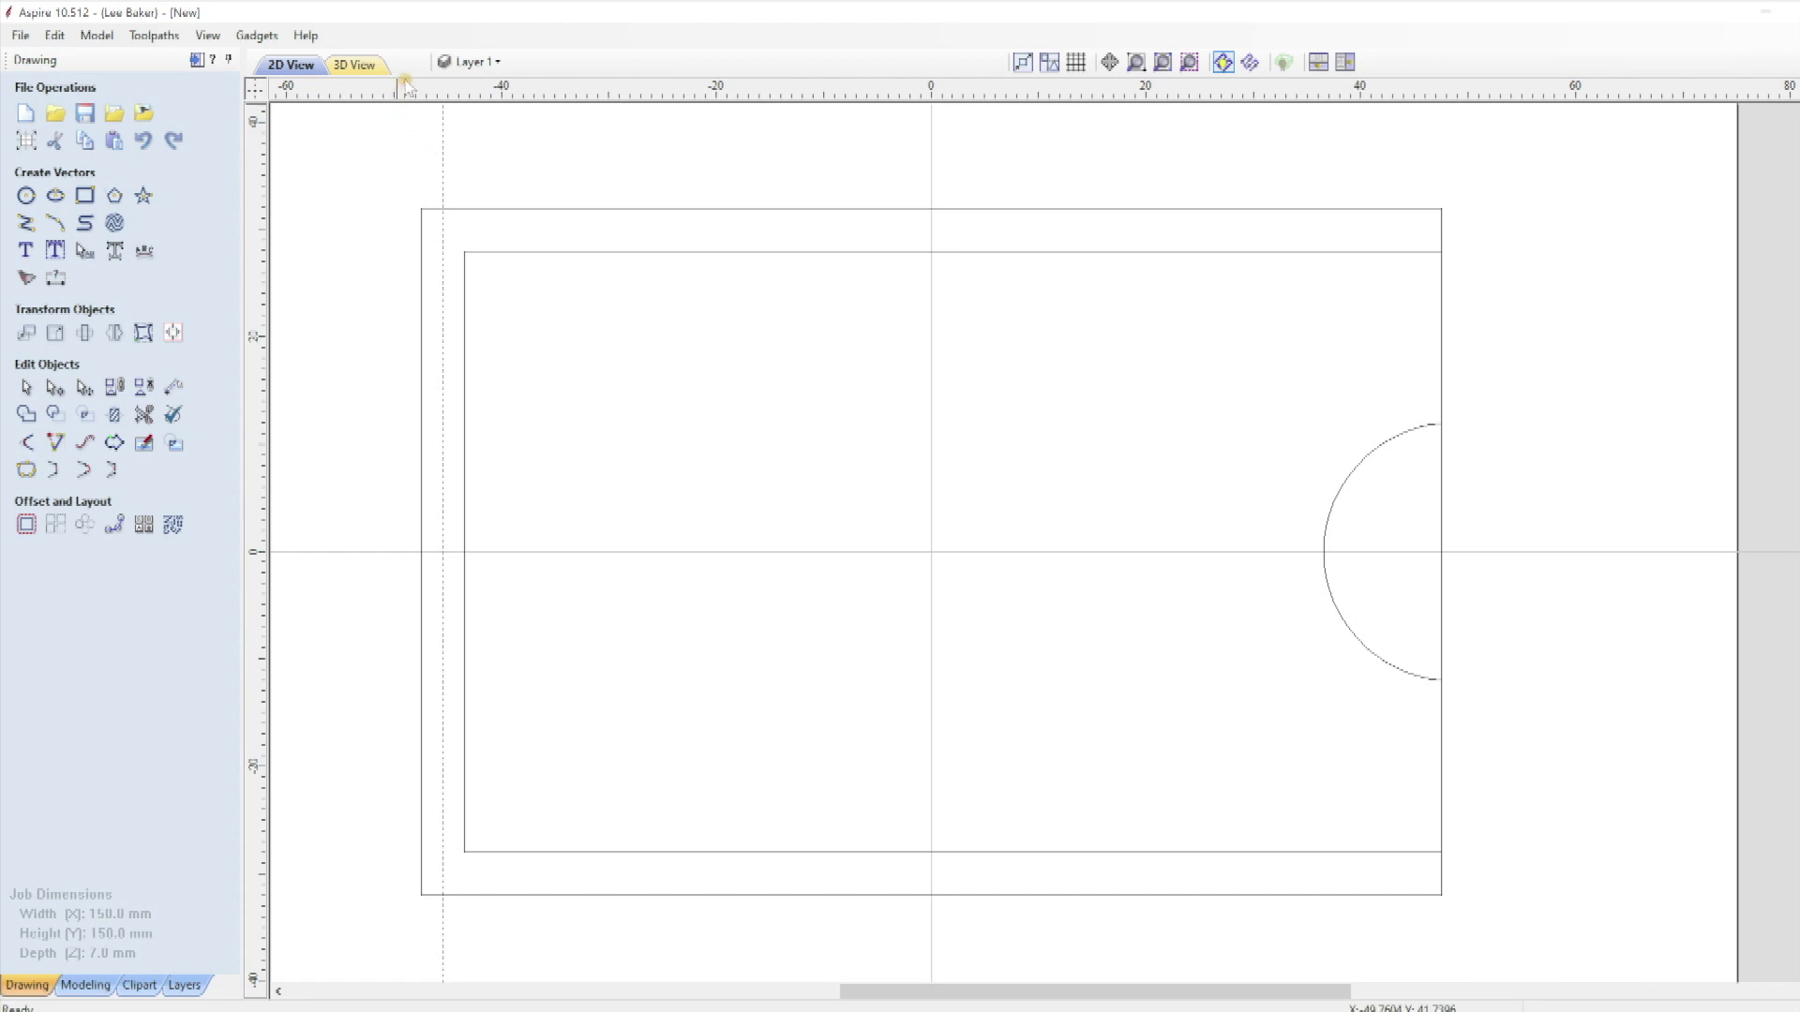
Add guides along the top and bottom border strips, the left edges, and near the arc
left_click_drag(408, 87, 470, 230)
left_click_drag(449, 866, 469, 875)
left_click_drag(421, 87, 421, 216)
left_click_drag(465, 87, 465, 281)
left_click_drag(518, 87, 519, 208)
left_click_drag(572, 88, 526, 251)
left_click_drag(623, 87, 494, 894)
left_click_drag(253, 482, 1324, 482)
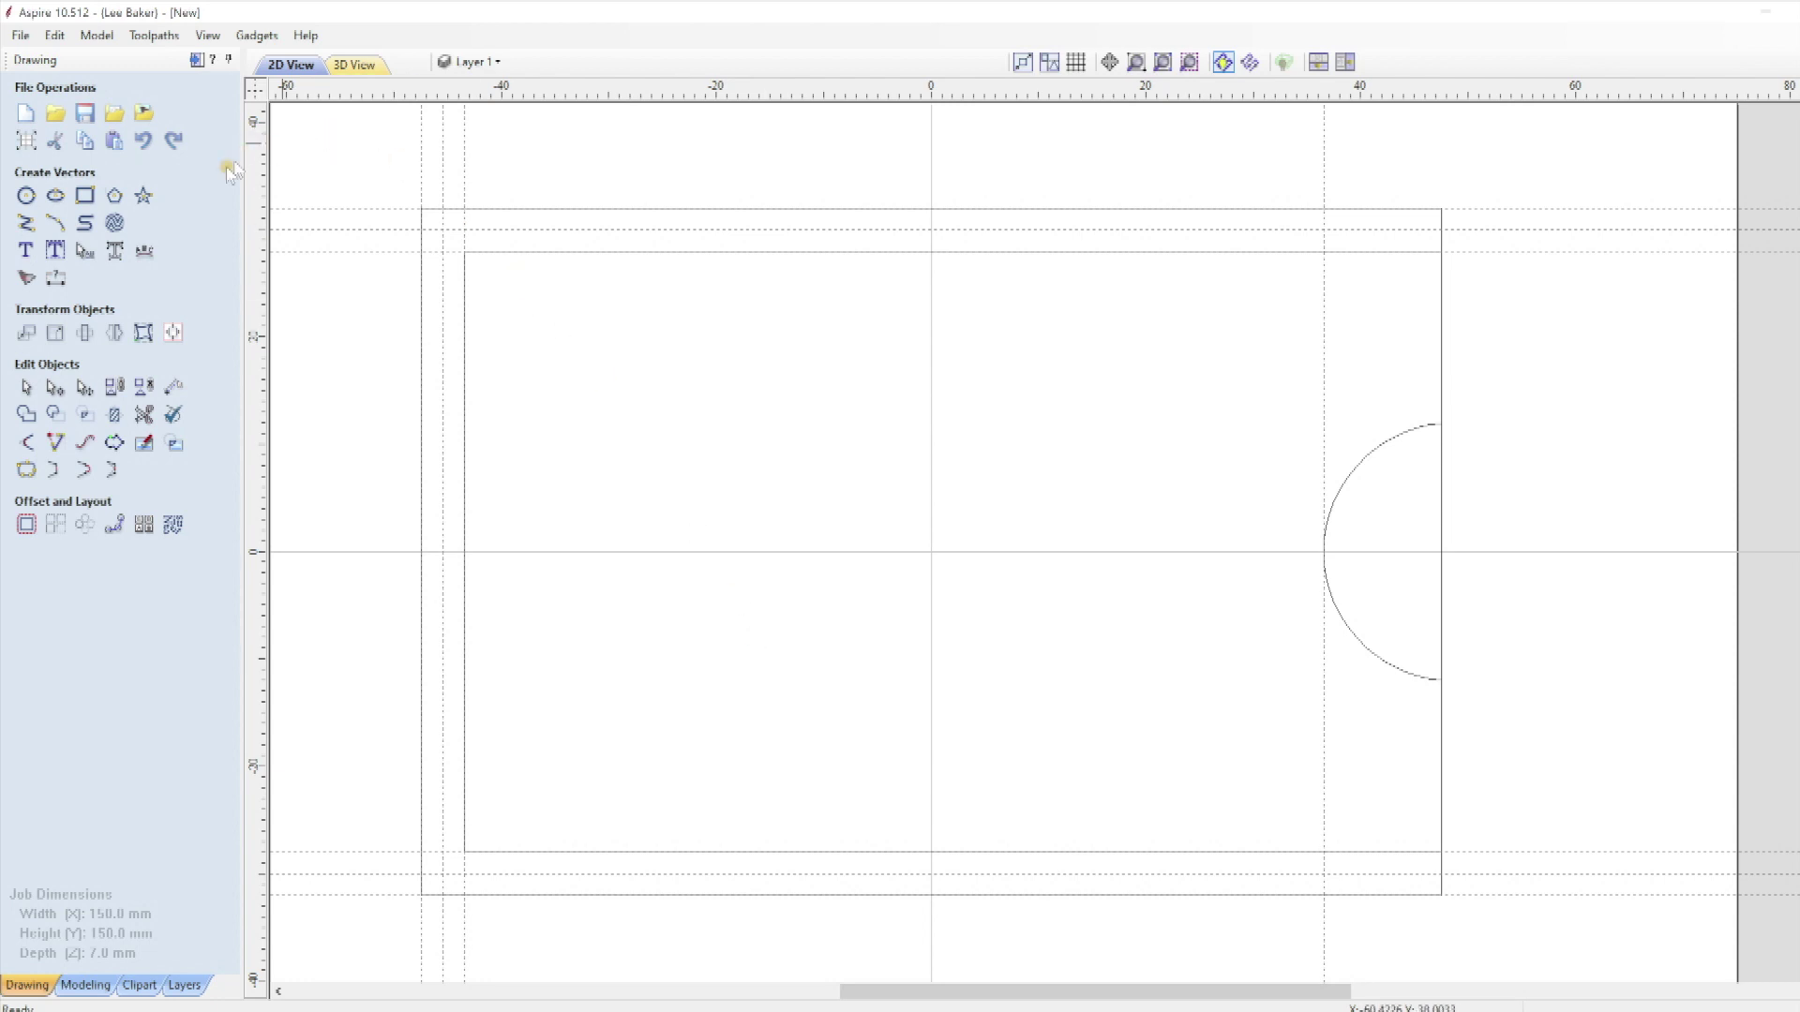
Place 1.6 mm pin-hole circles on guide crossings such as (-45.5, 30), (0, 30) and (-45.5, 0)
left_click(29, 202)
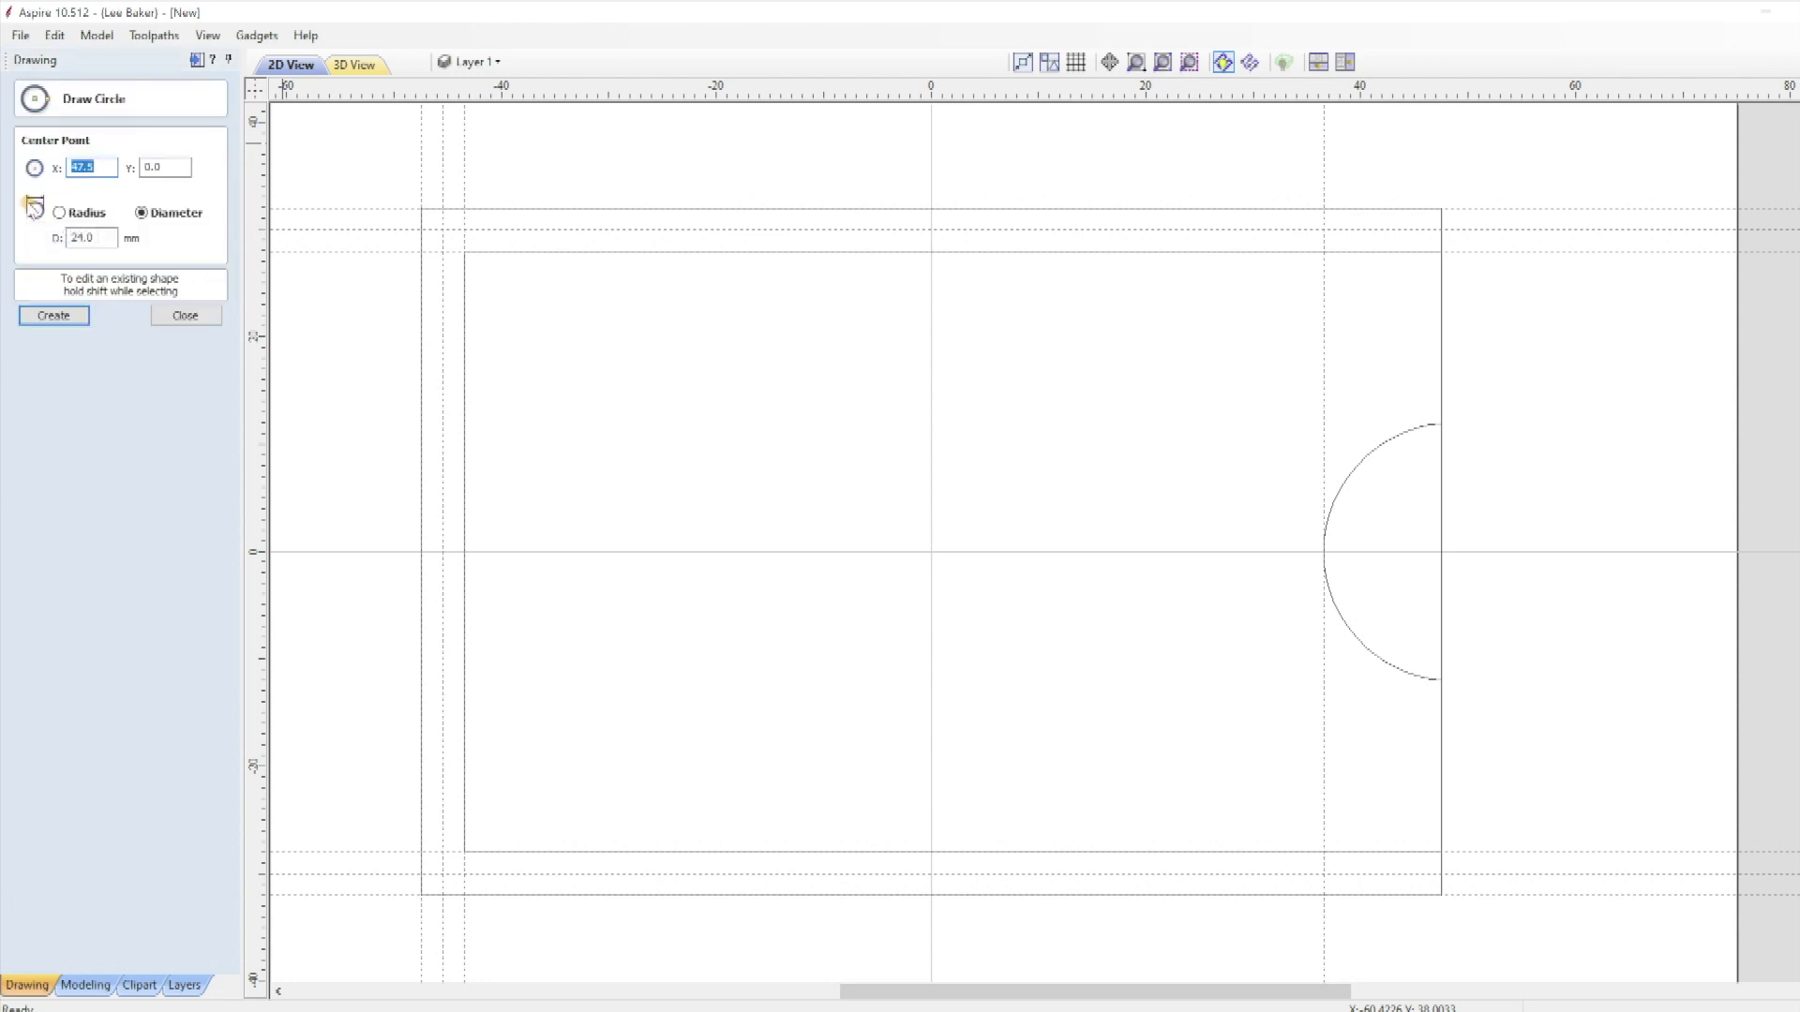
double_click(94, 237)
type("1.6")
scroll(384, 173, "up", 4)
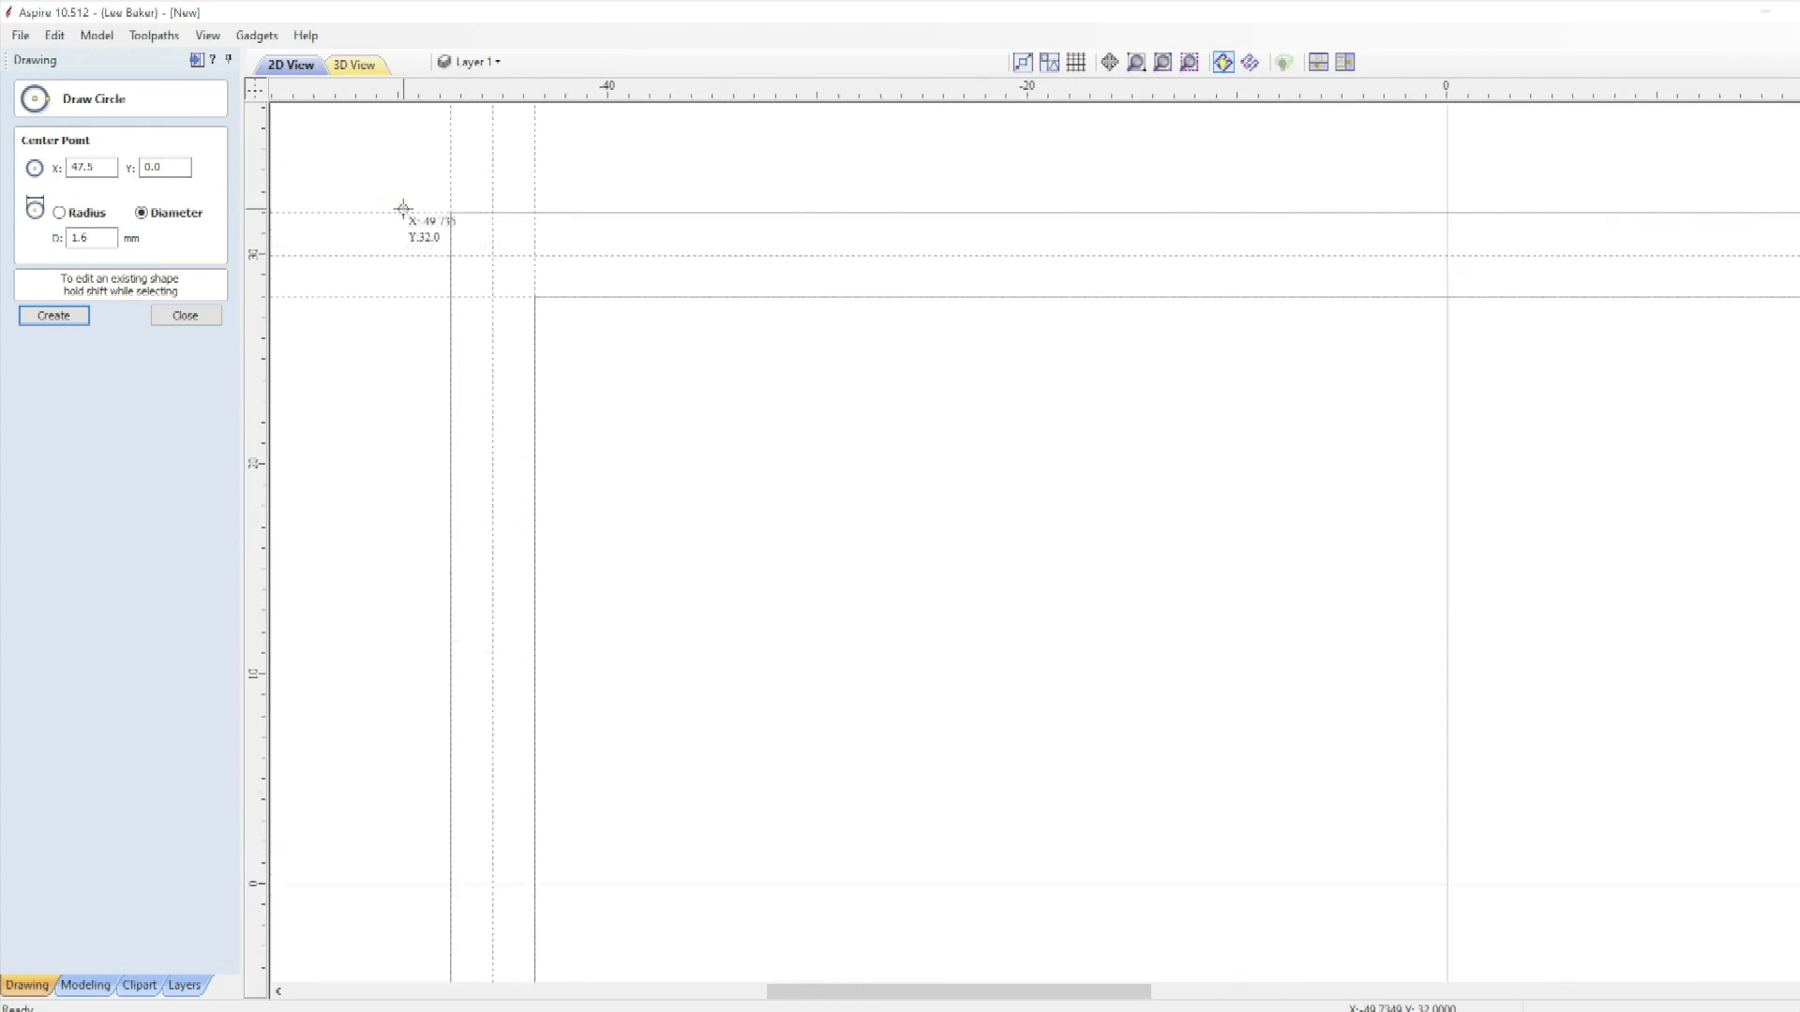
scroll(492, 294, "up", 2)
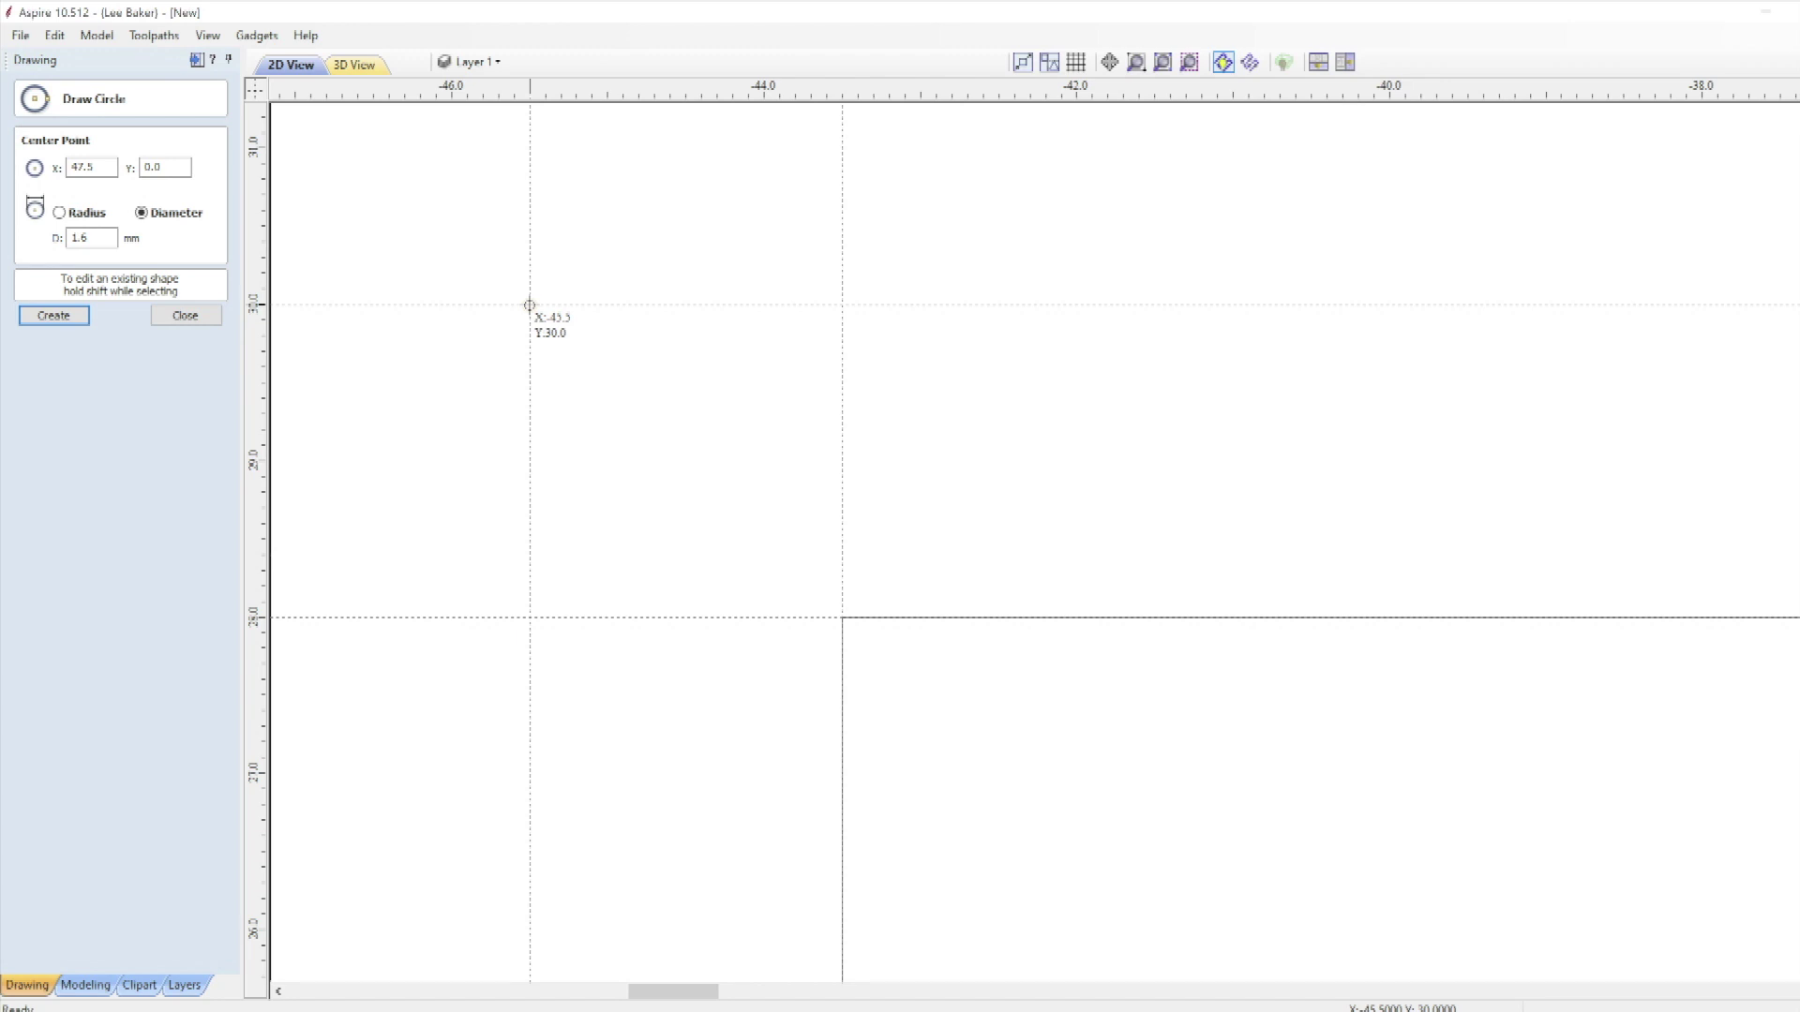
left_click(529, 305)
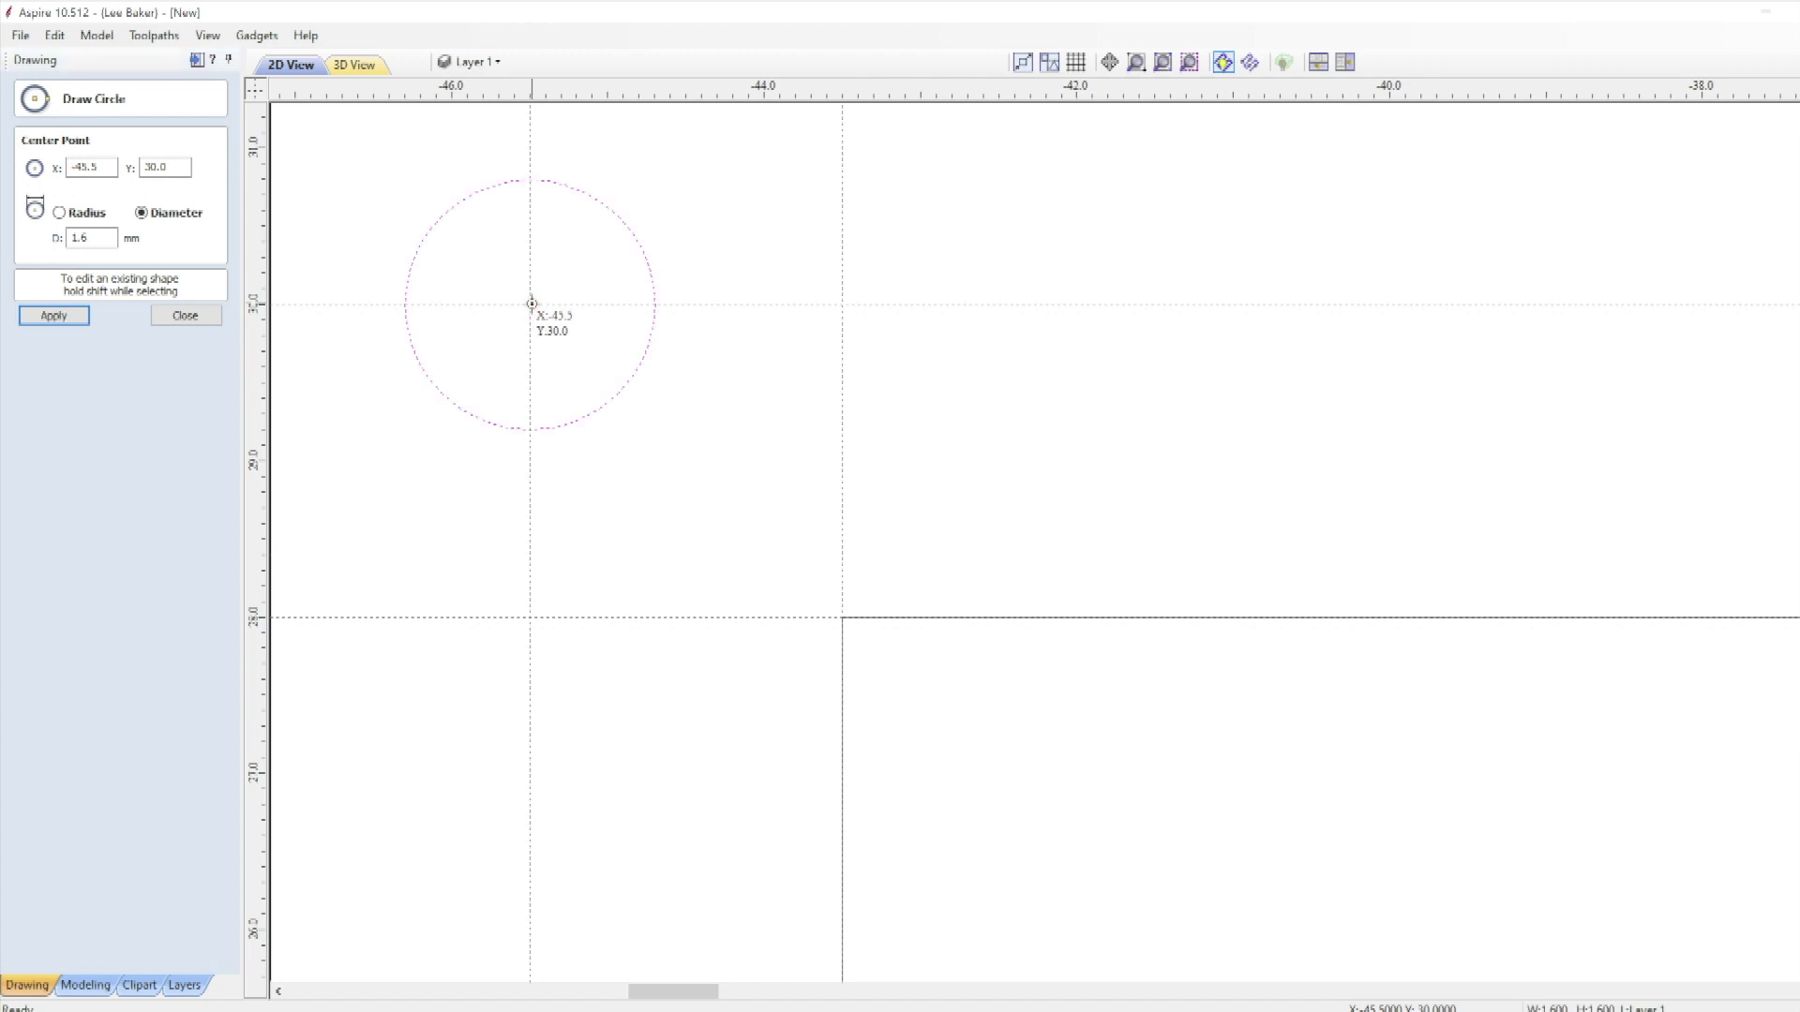
scroll(743, 382, "down", 6)
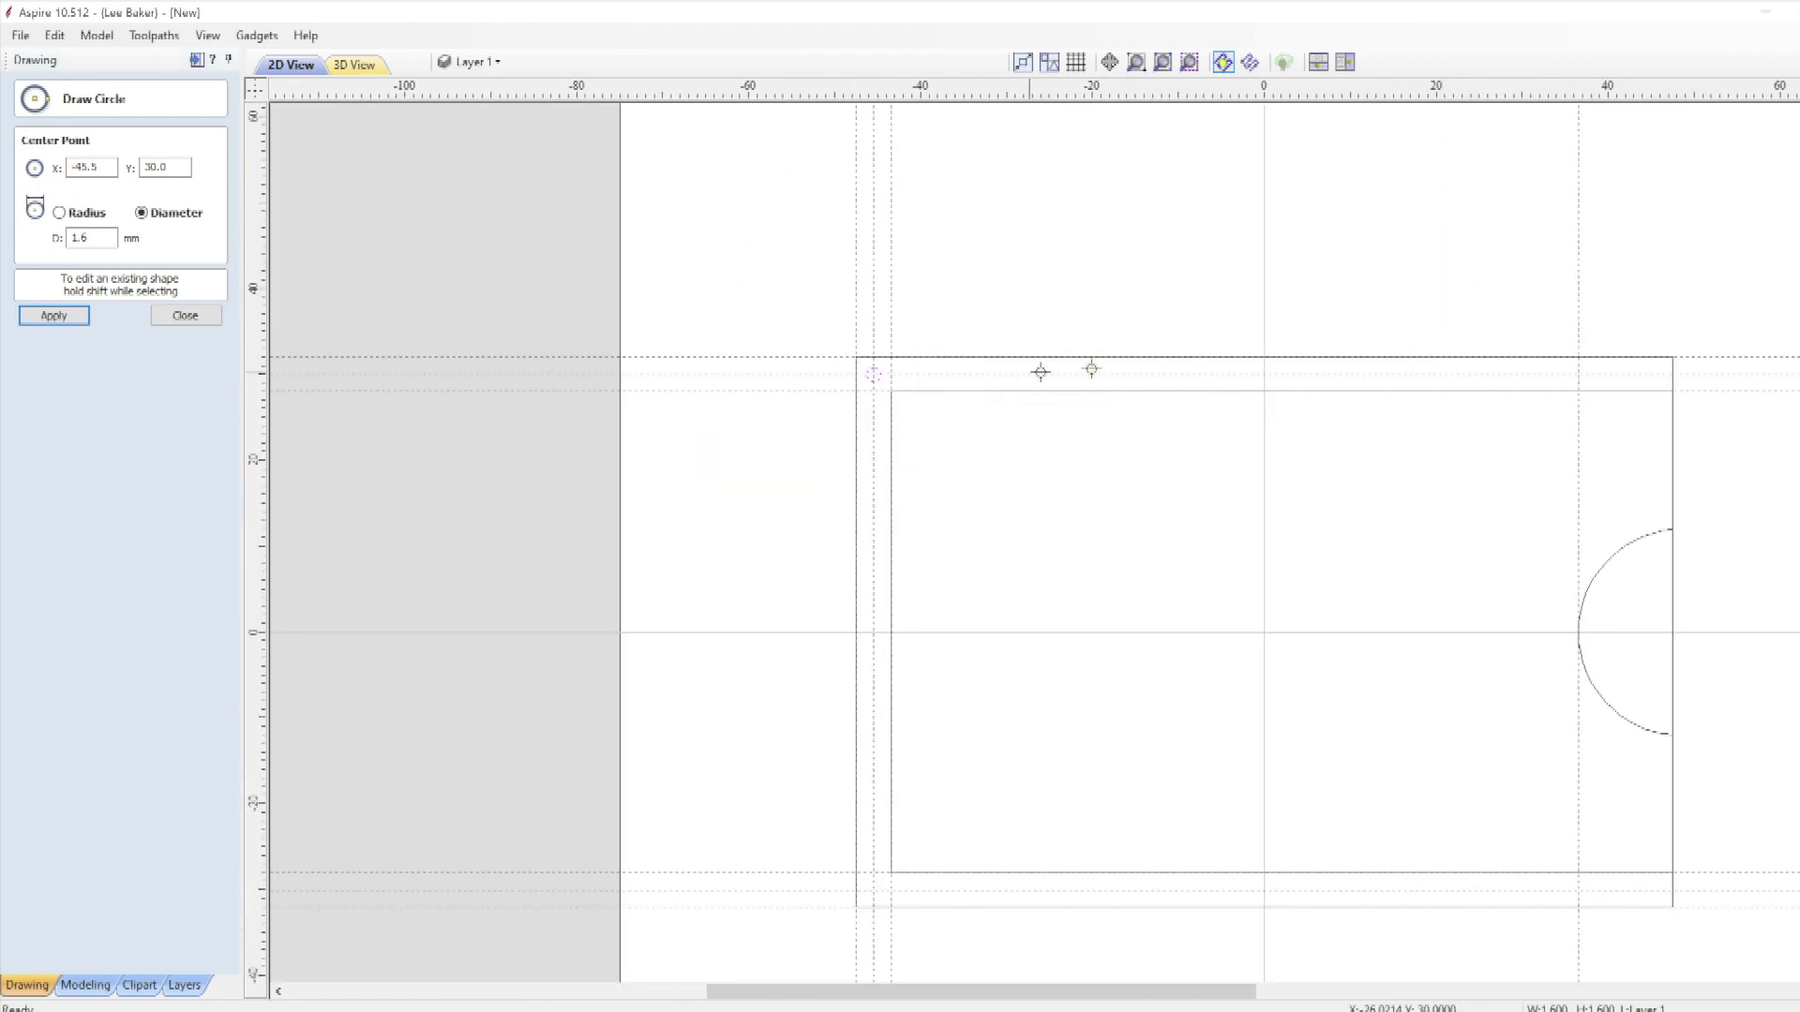
scroll(1040, 372, "up", 5)
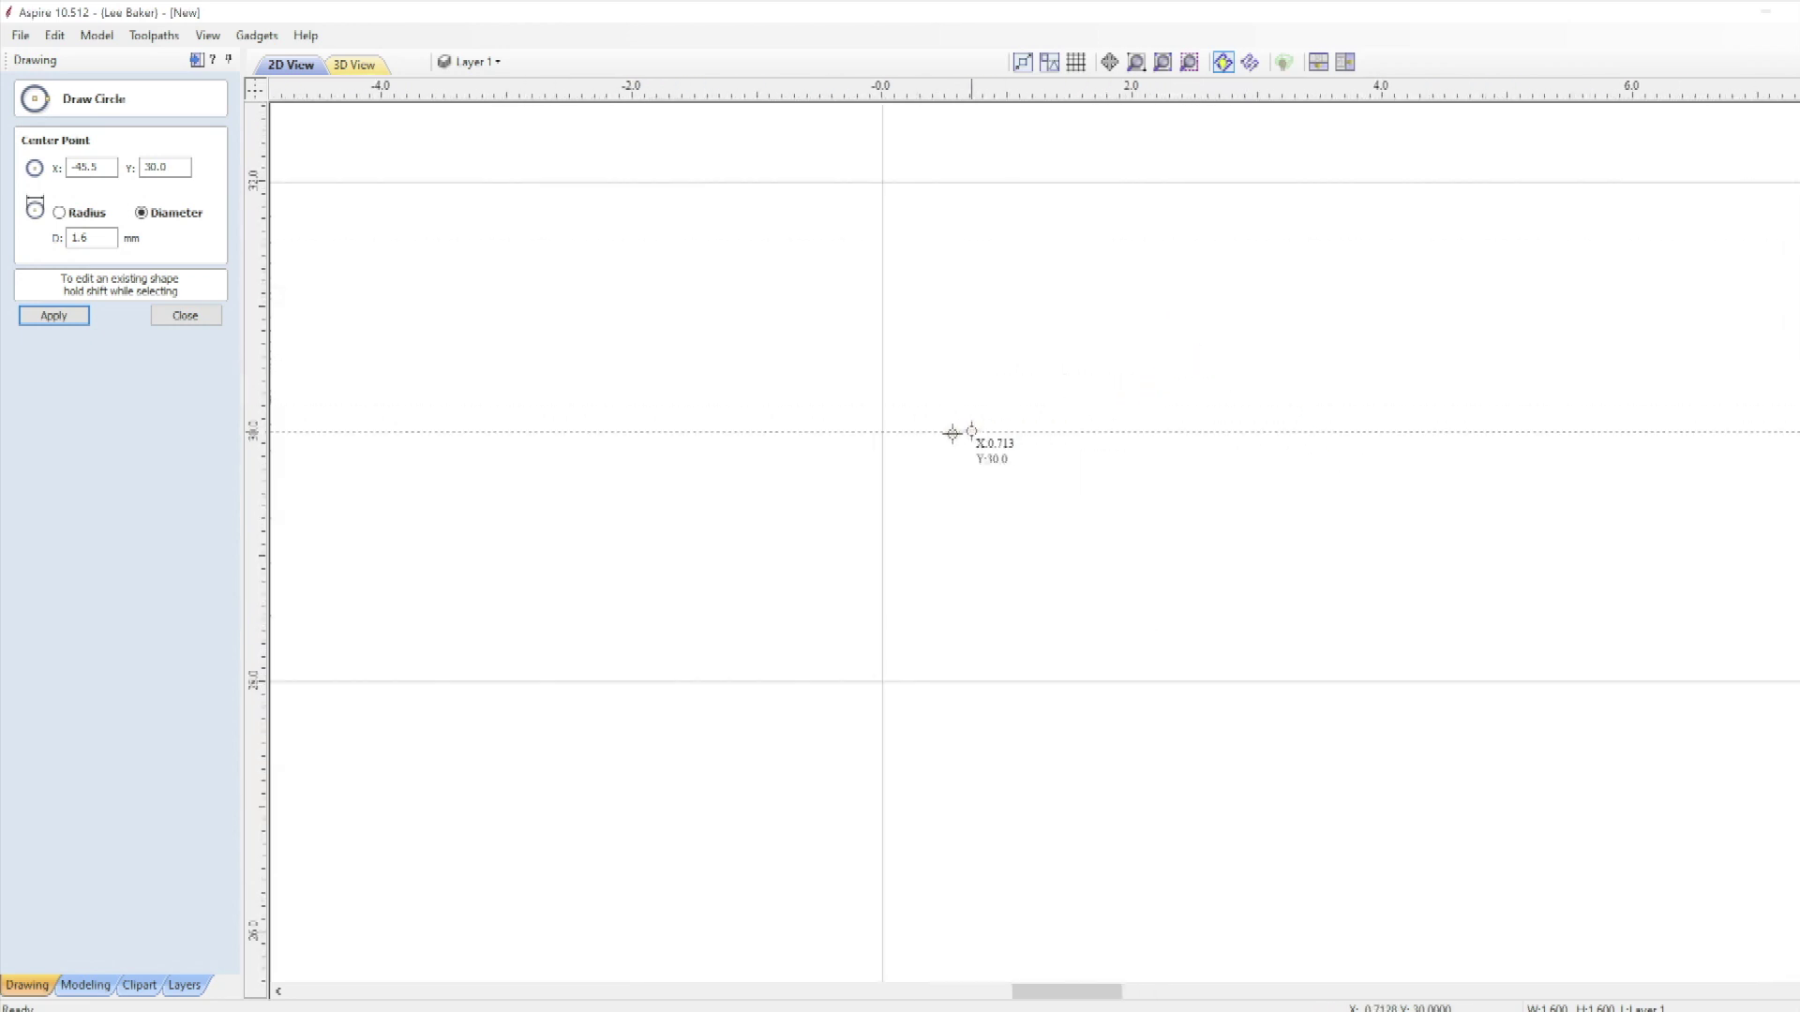
left_click(883, 432)
scroll(1330, 390, "down", 6)
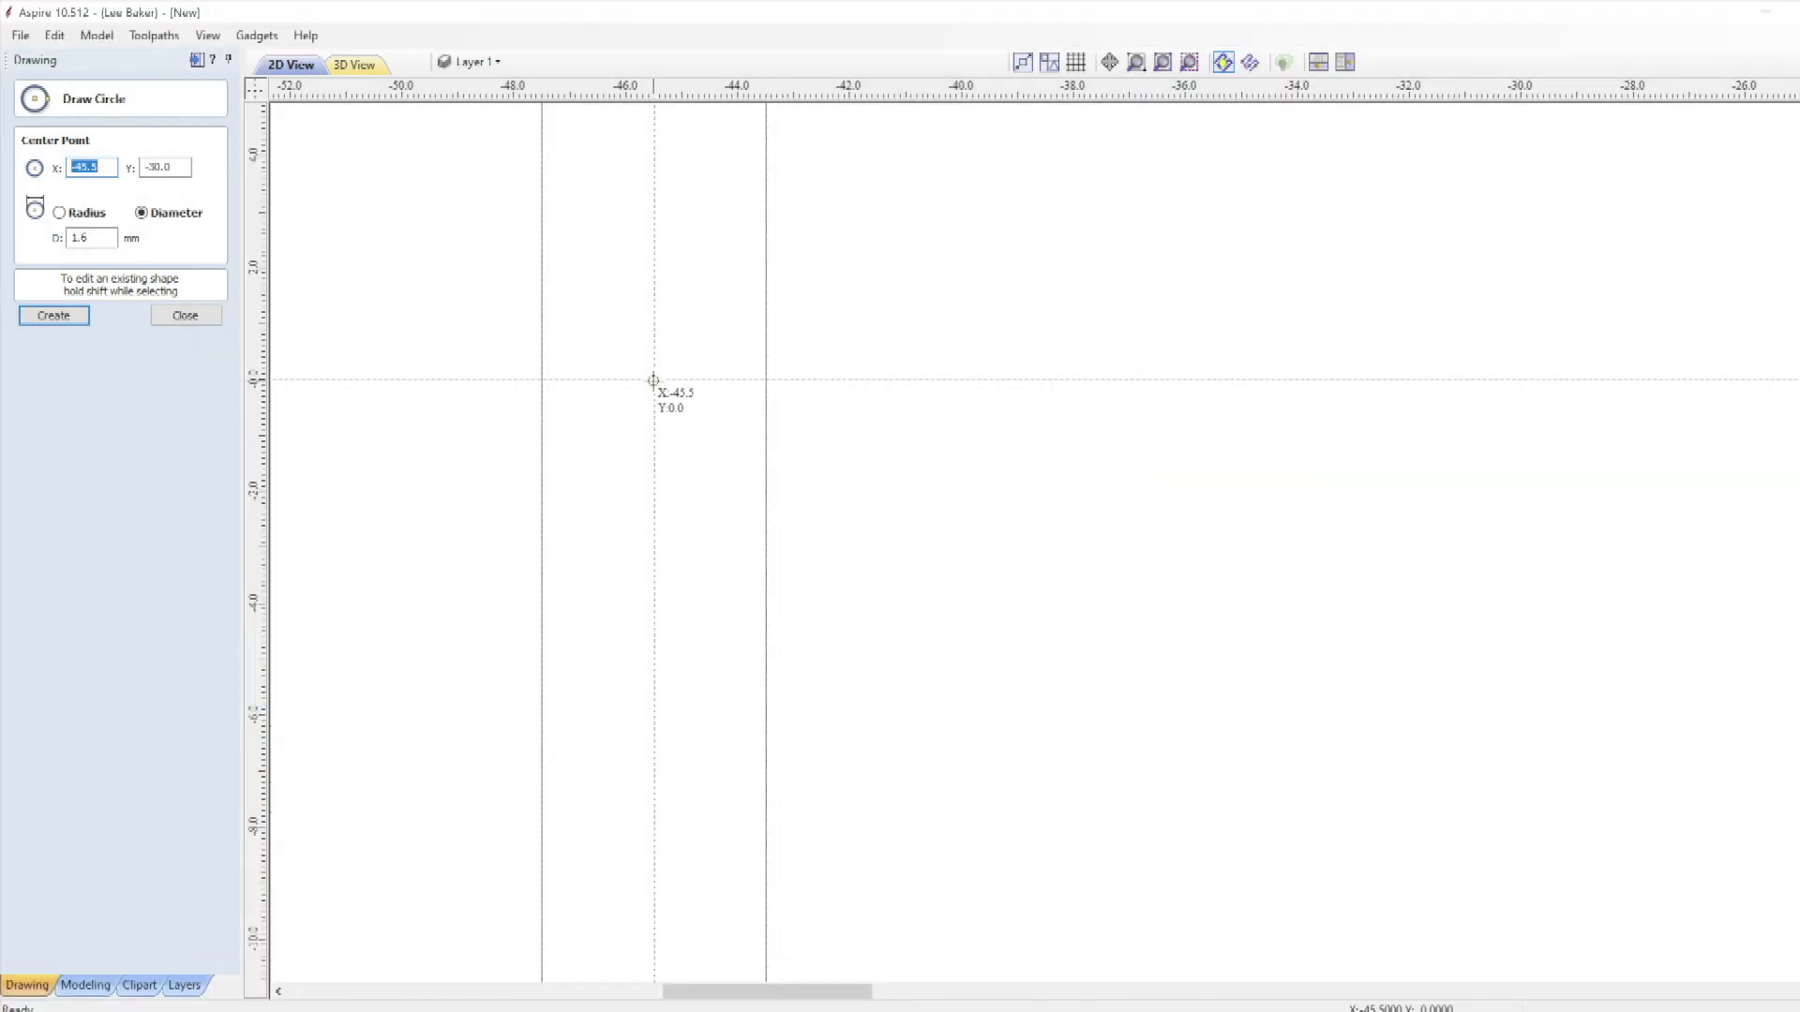
left_click(653, 381)
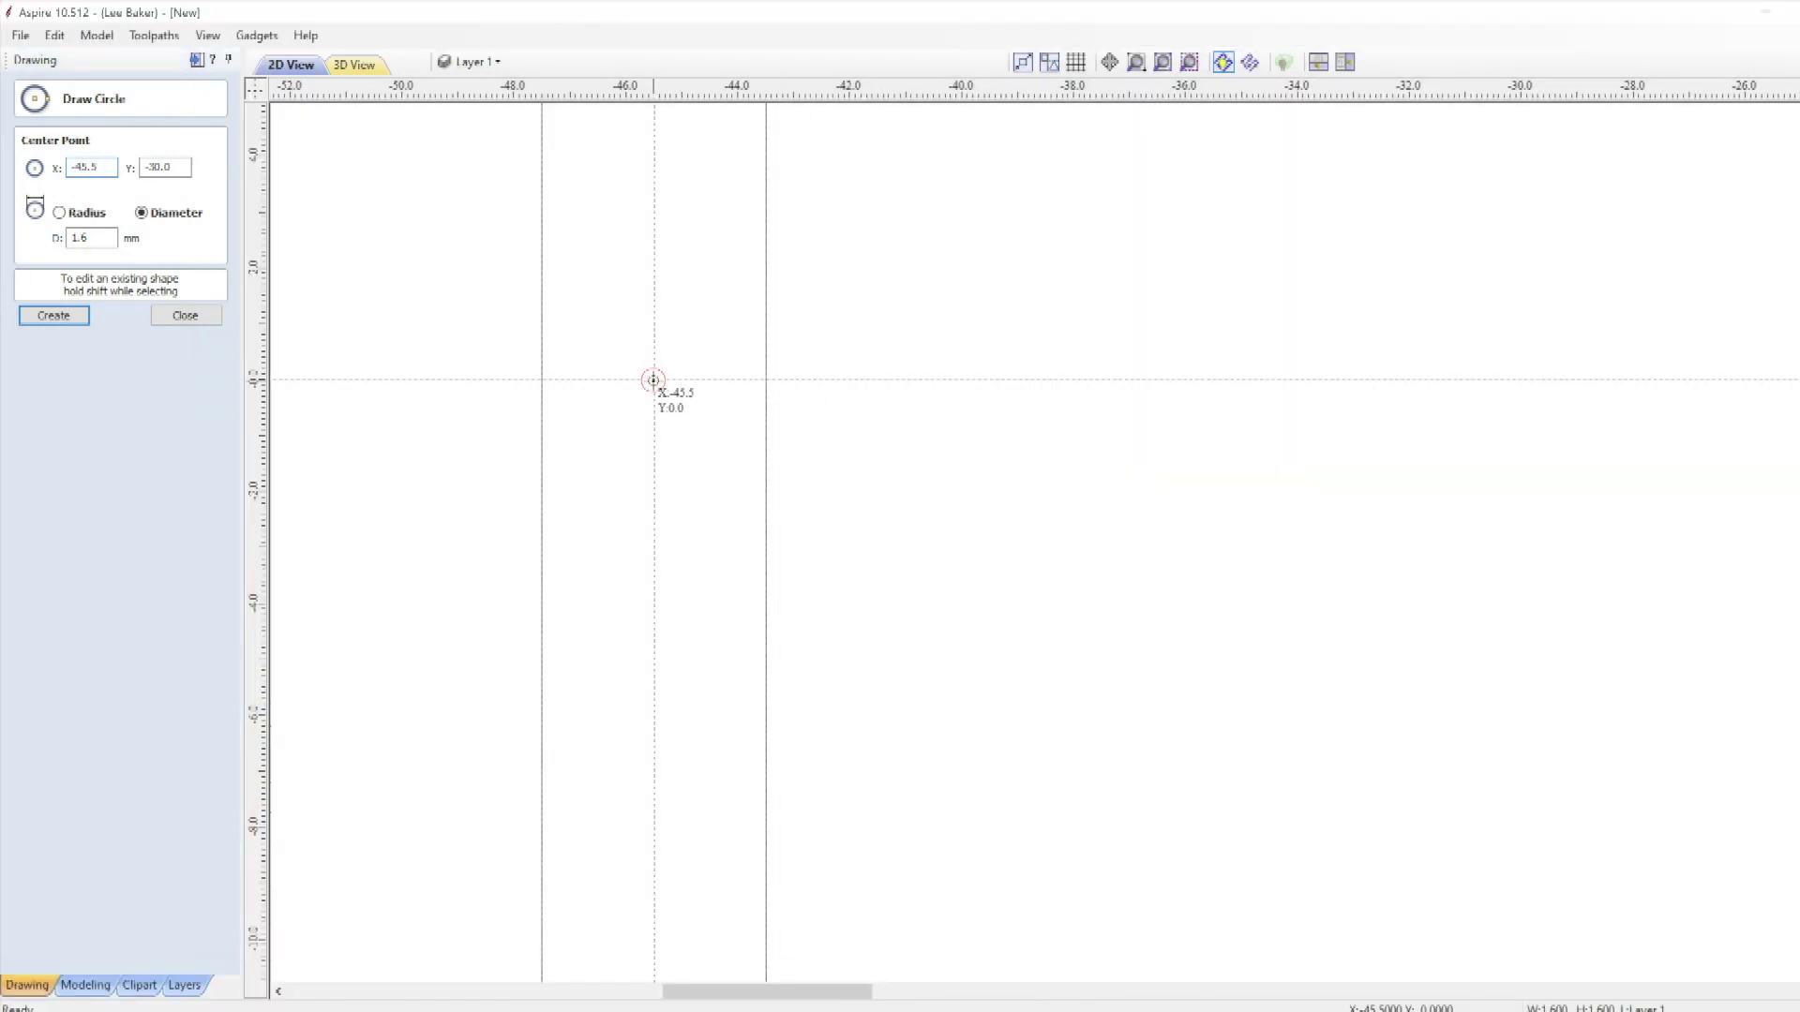
left_click(183, 316)
scroll(747, 538, "down", 6)
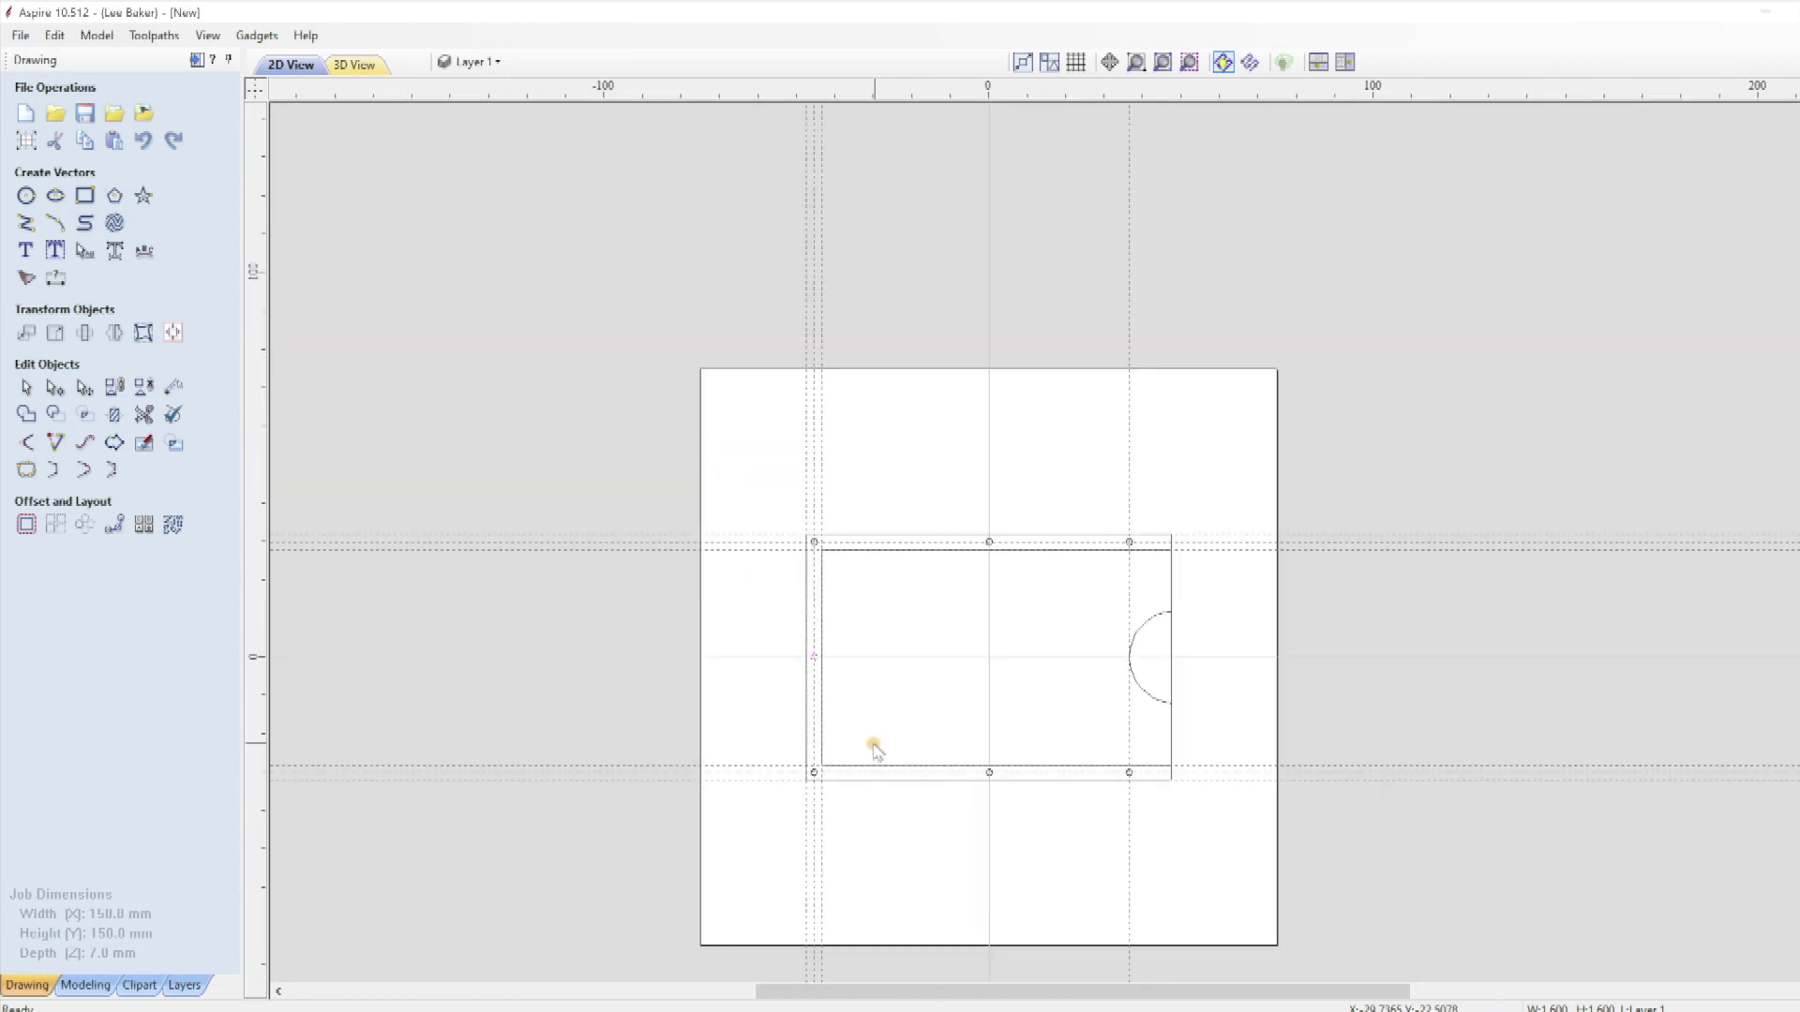
Turn off Guides Visible so only the outline, arc and hole circles show
scroll(843, 820, "up", 4)
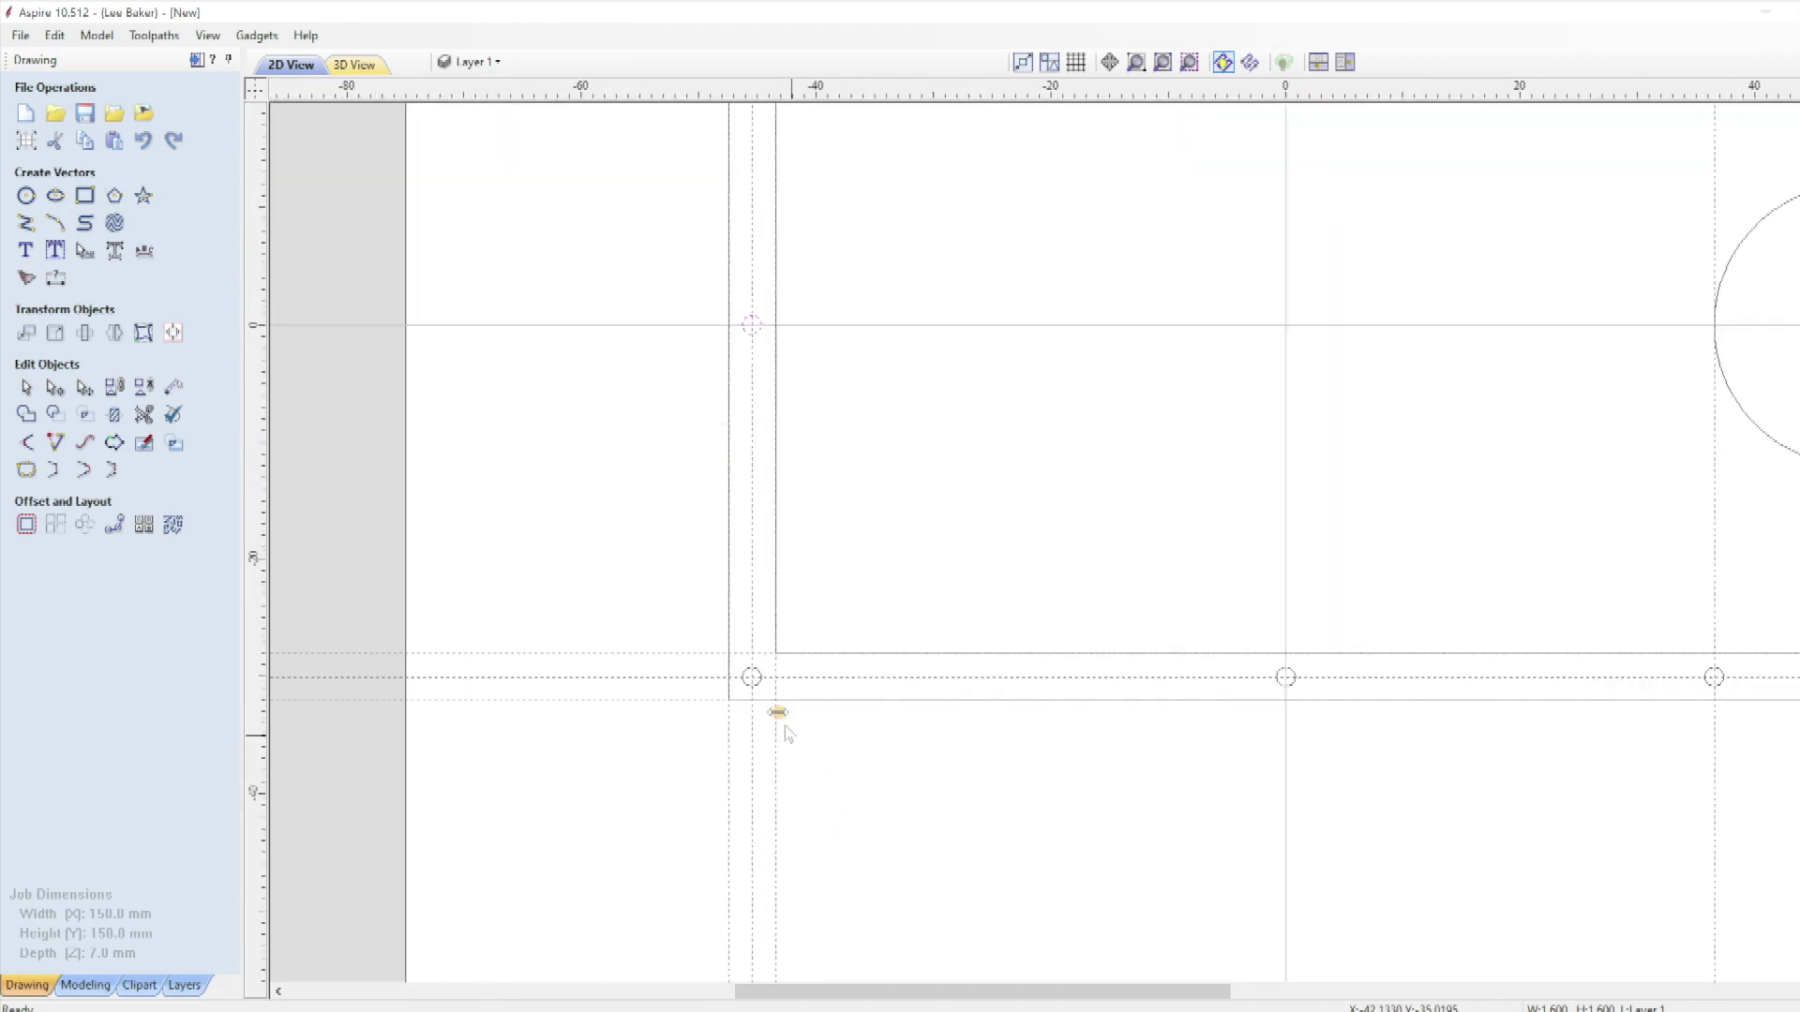
scroll(786, 731, "up", 8)
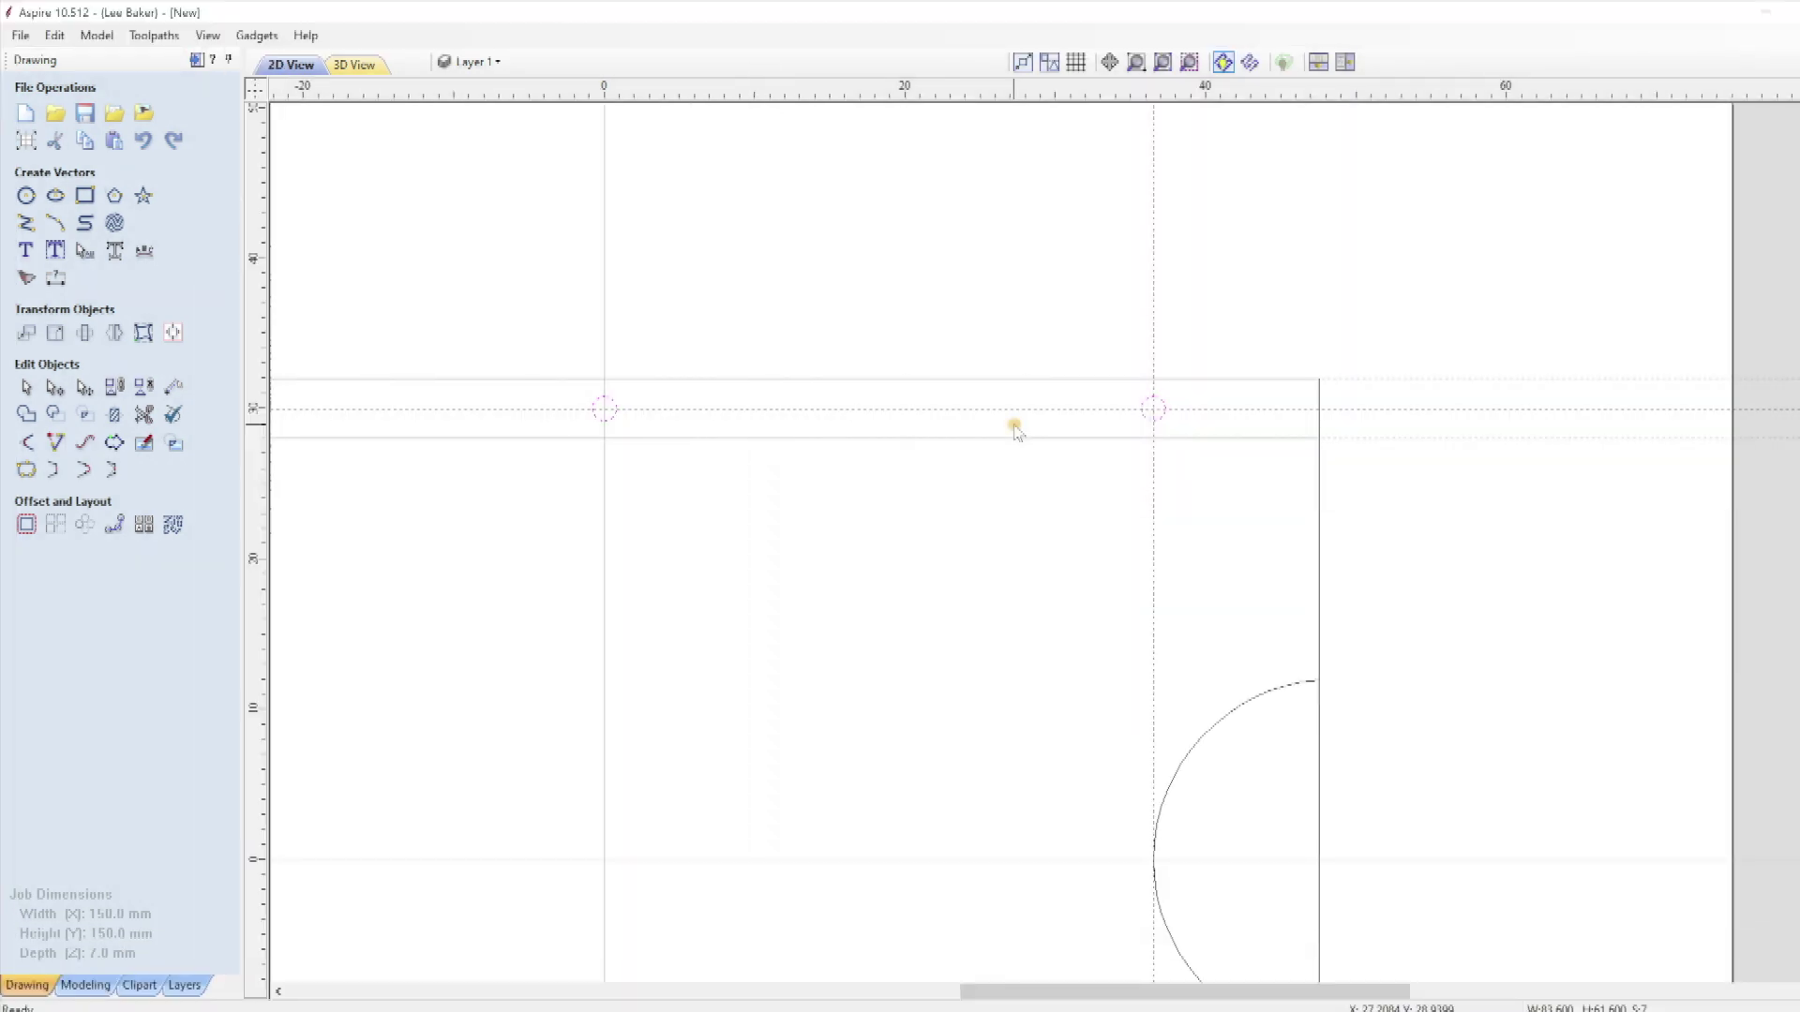
scroll(829, 537, "down", 3)
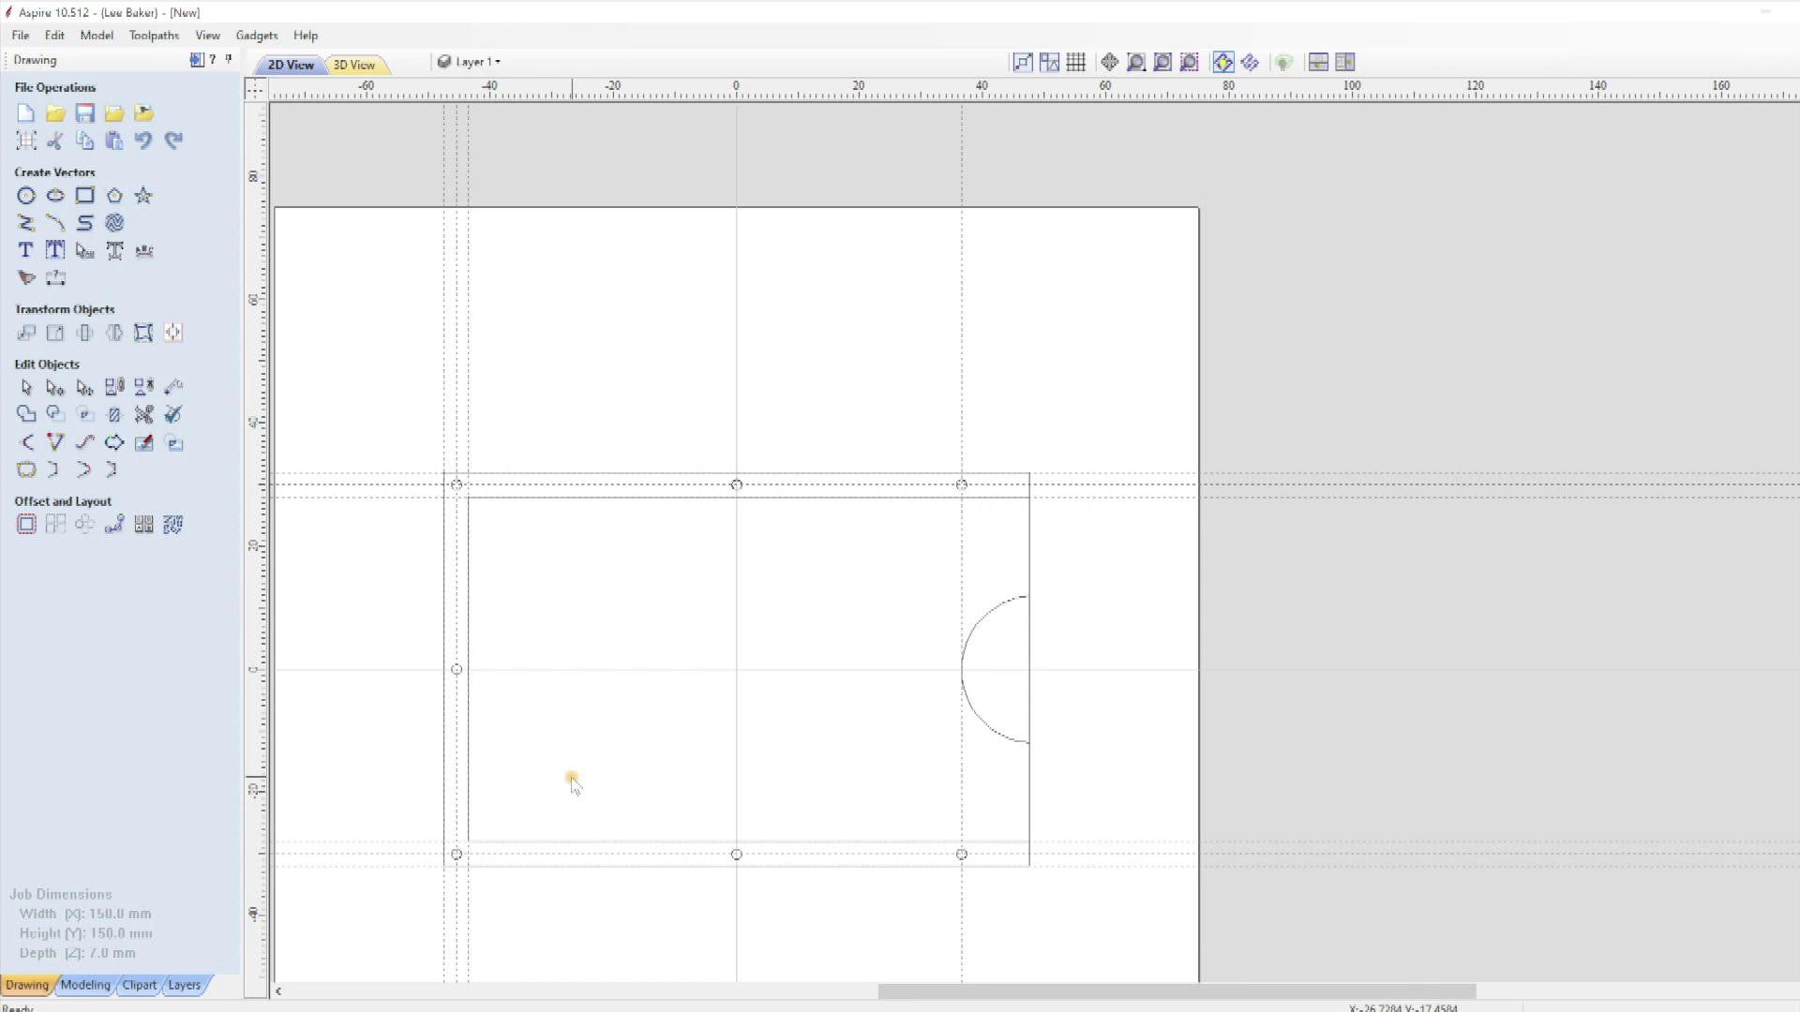
left_click(209, 38)
mouse_move(282, 101)
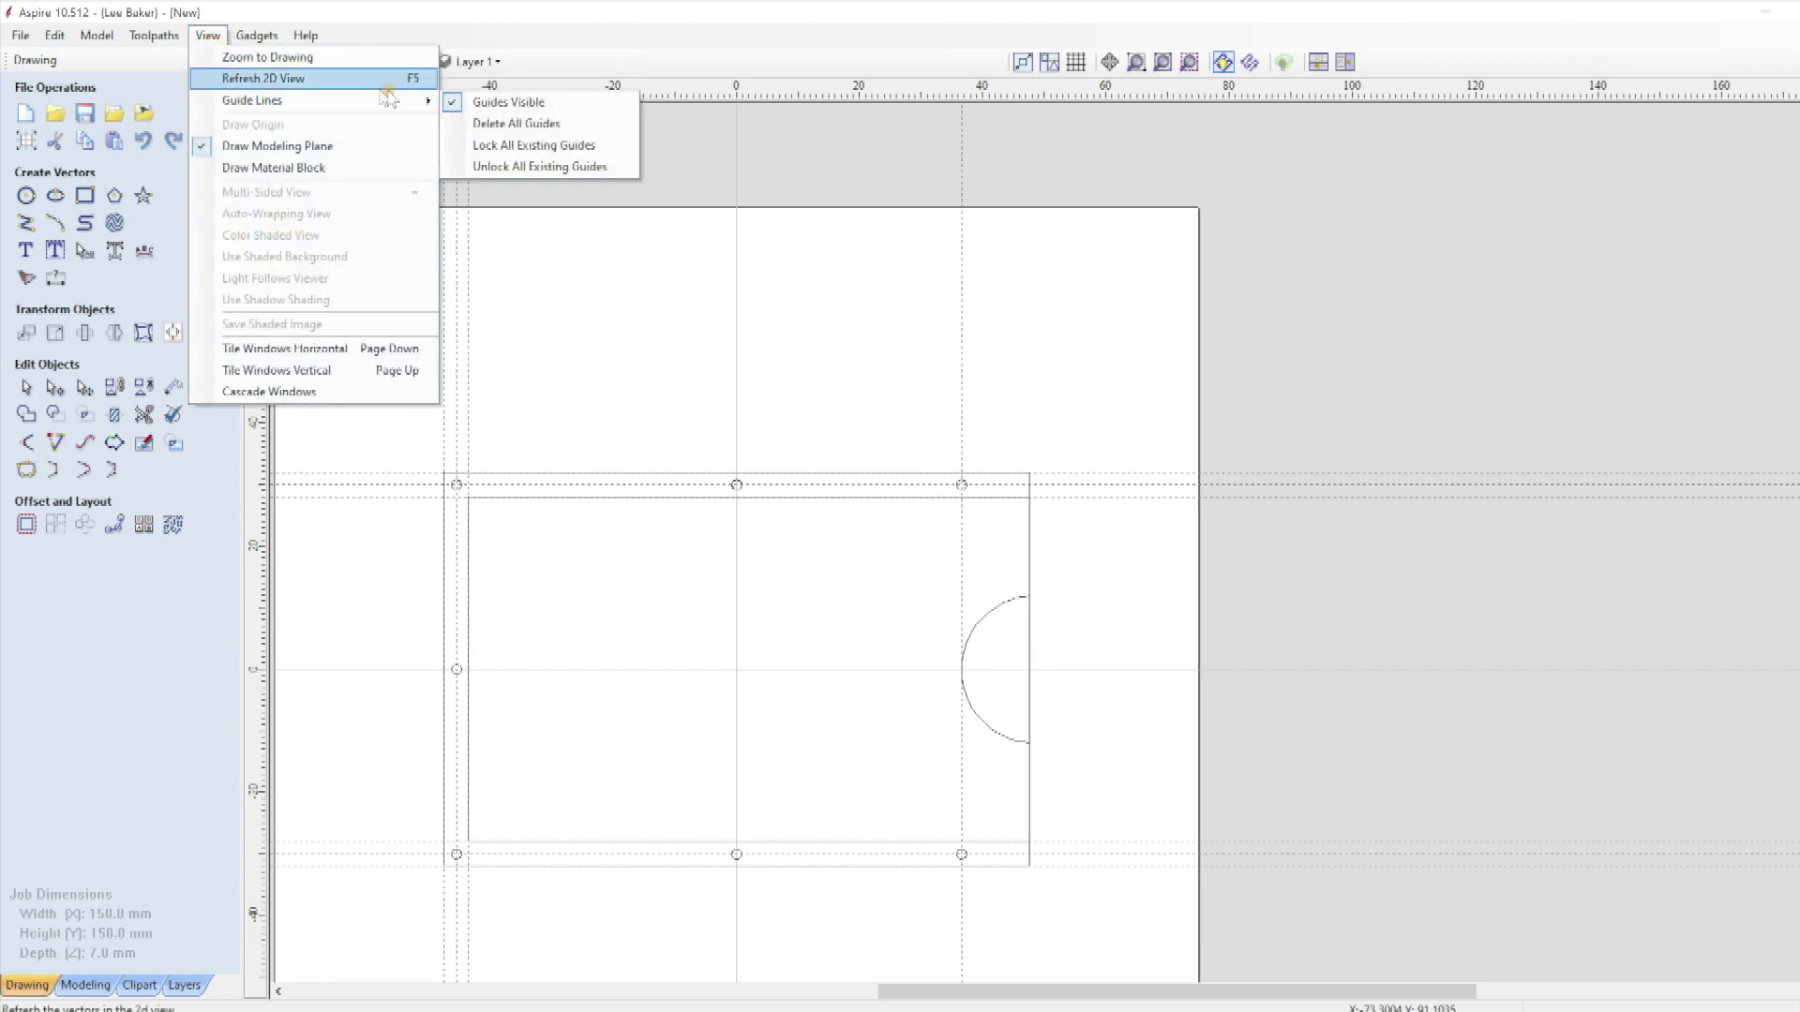
left_click(492, 104)
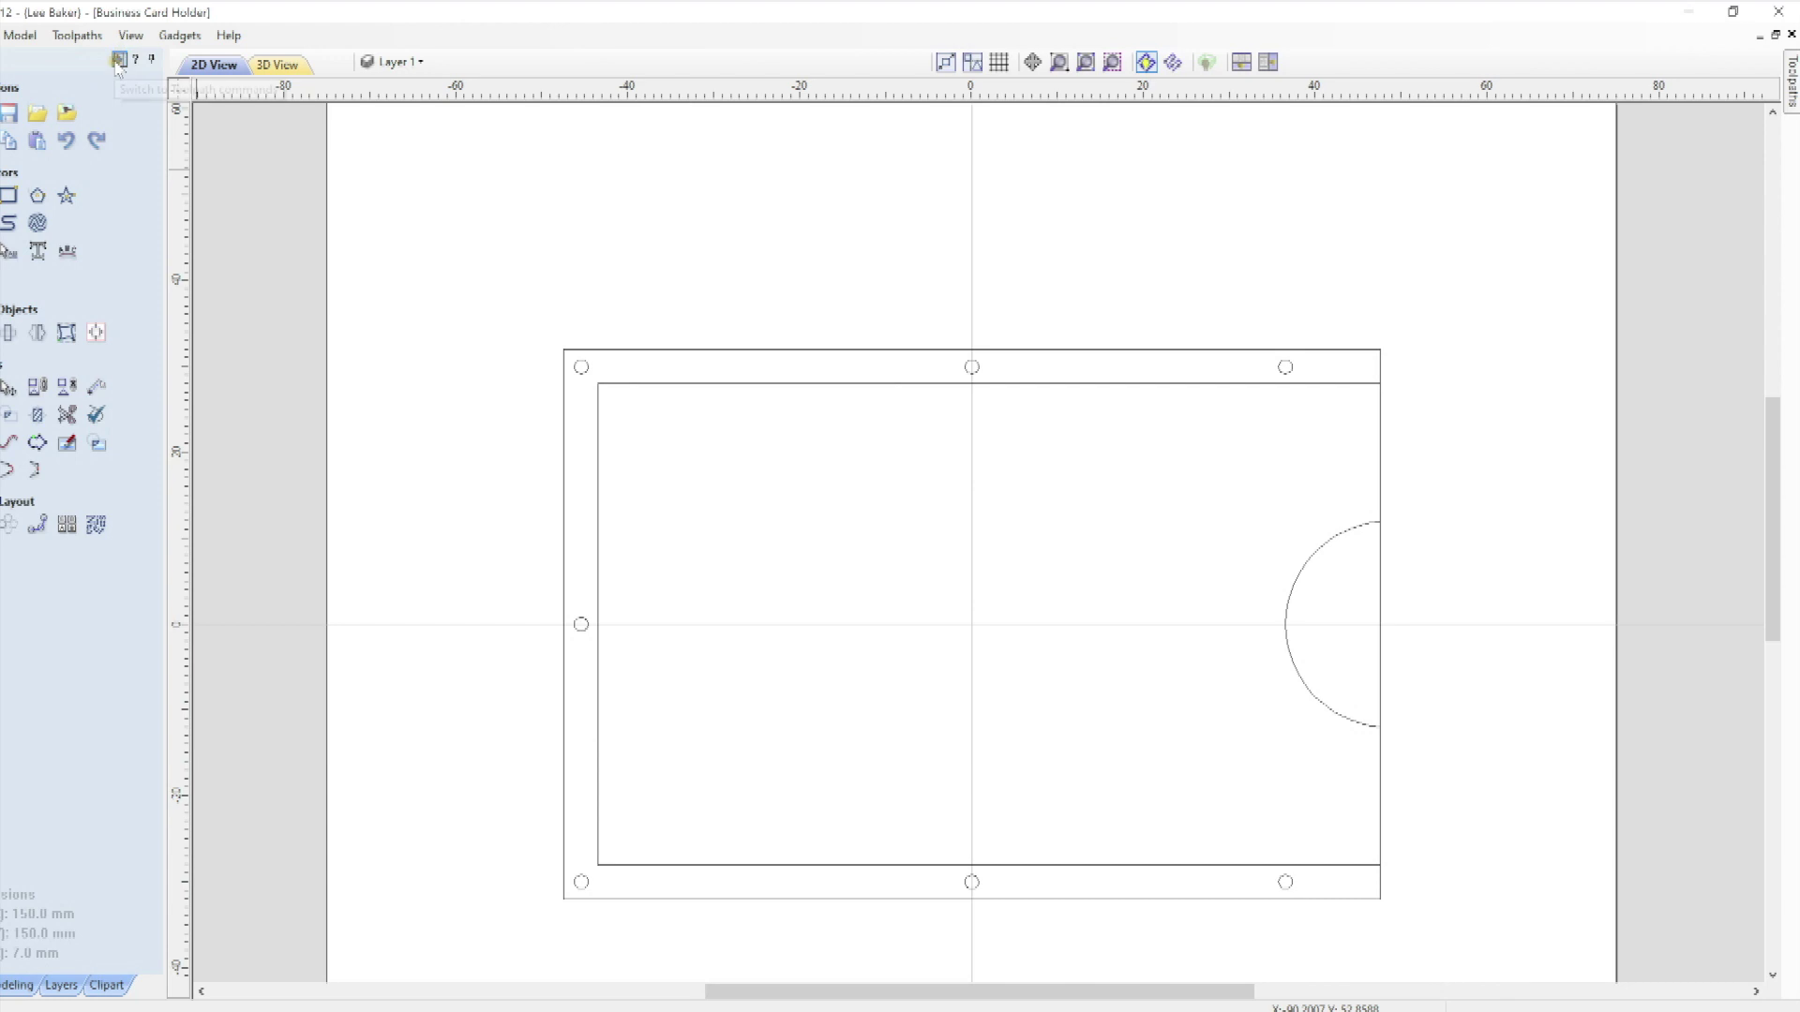
Review the Holes and Pocket 1 toolpath settings, toggling their previews
left_click(116, 62)
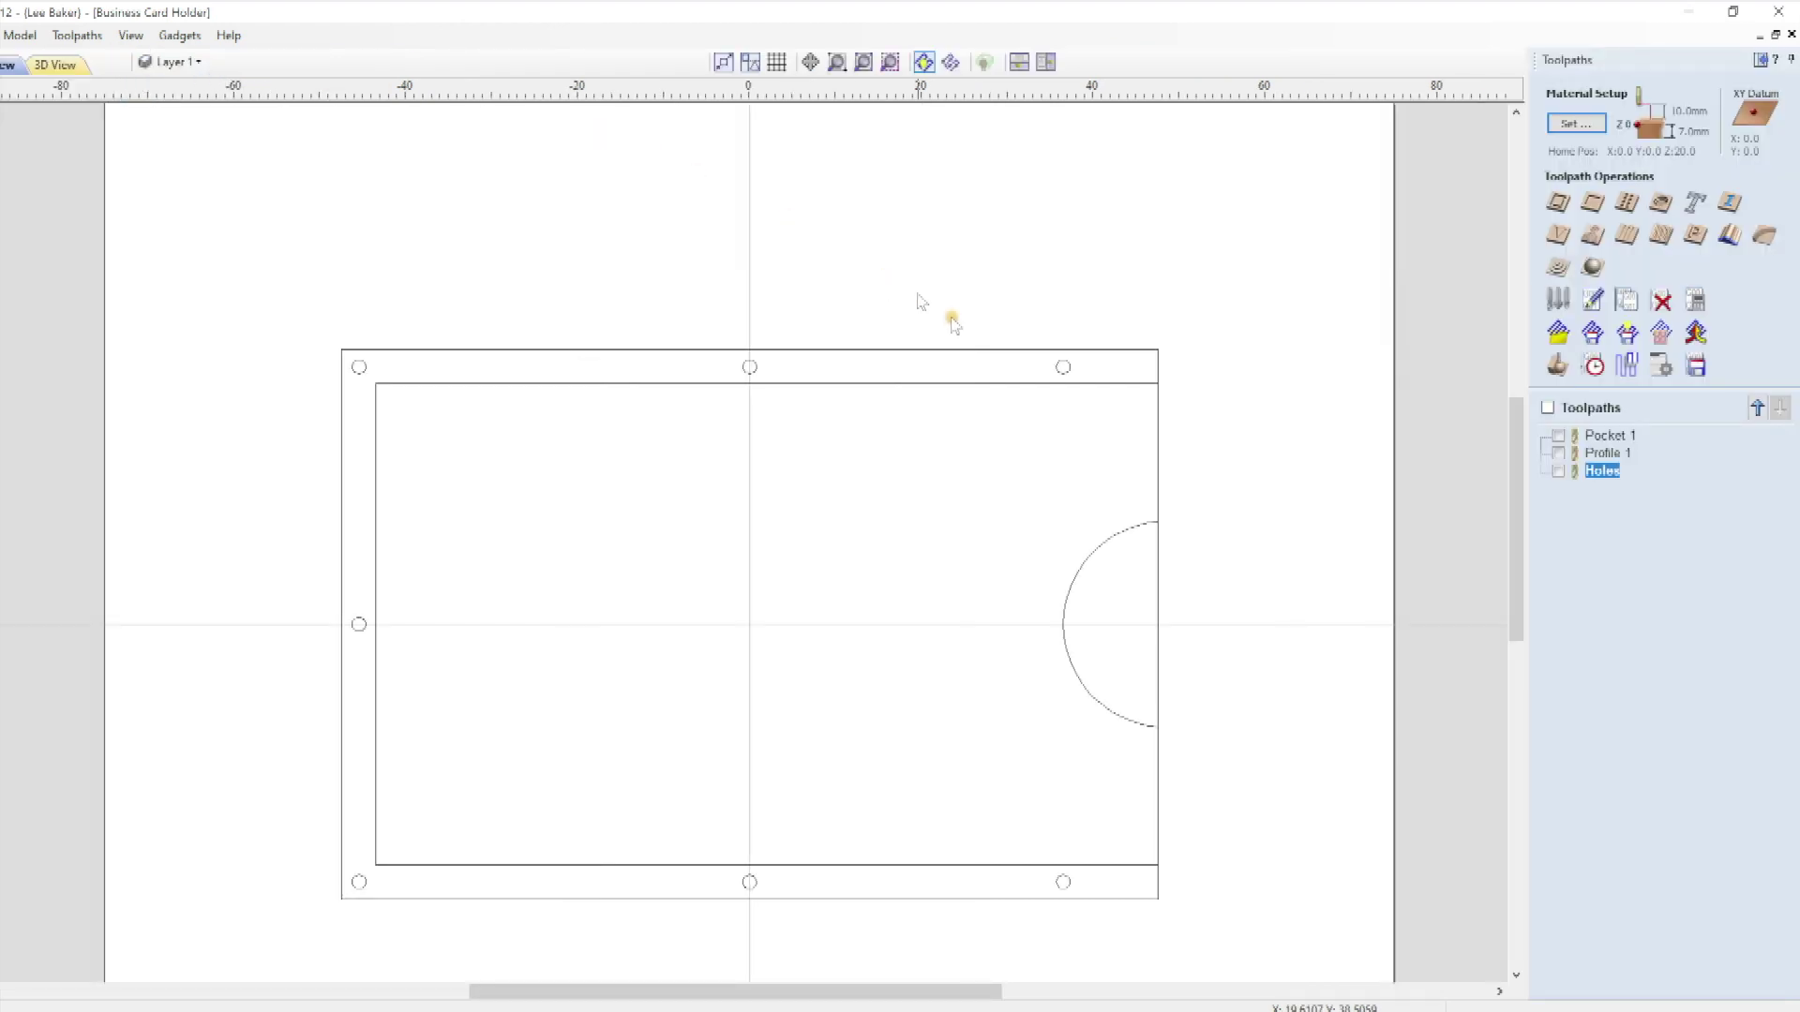
left_click(1558, 471)
double_click(1603, 471)
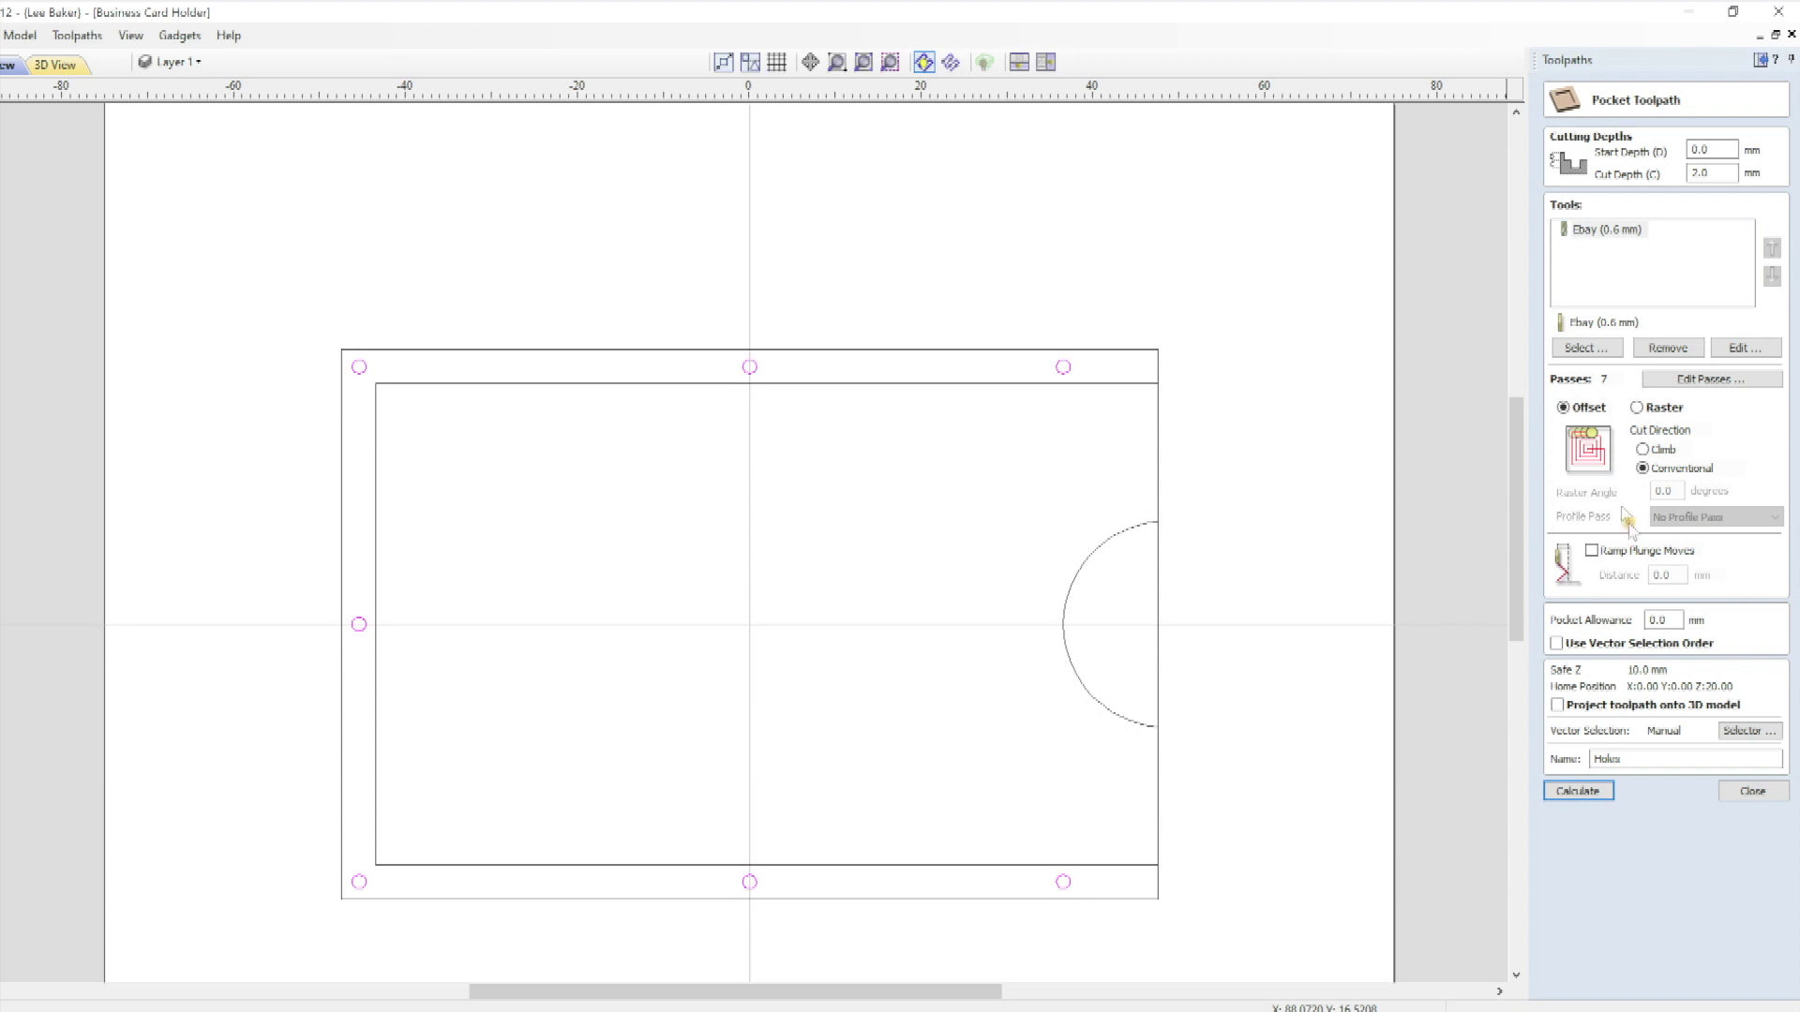
left_click(1751, 793)
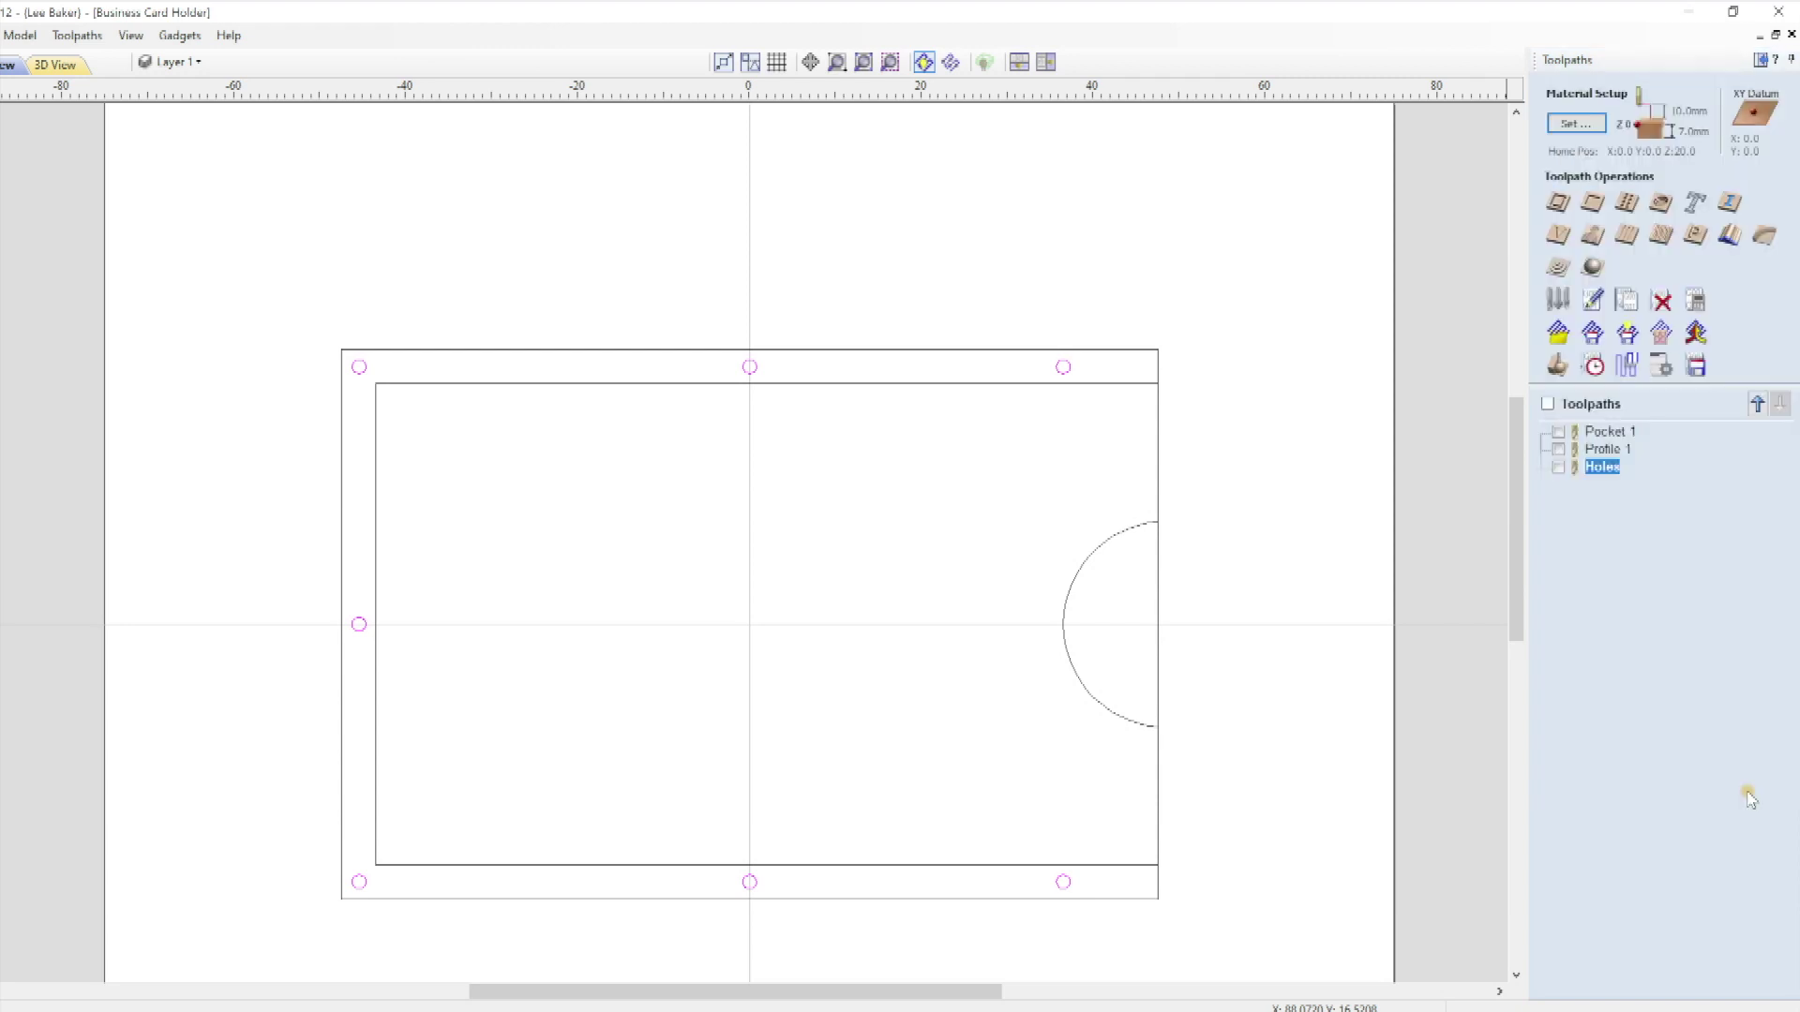
left_click(1558, 433)
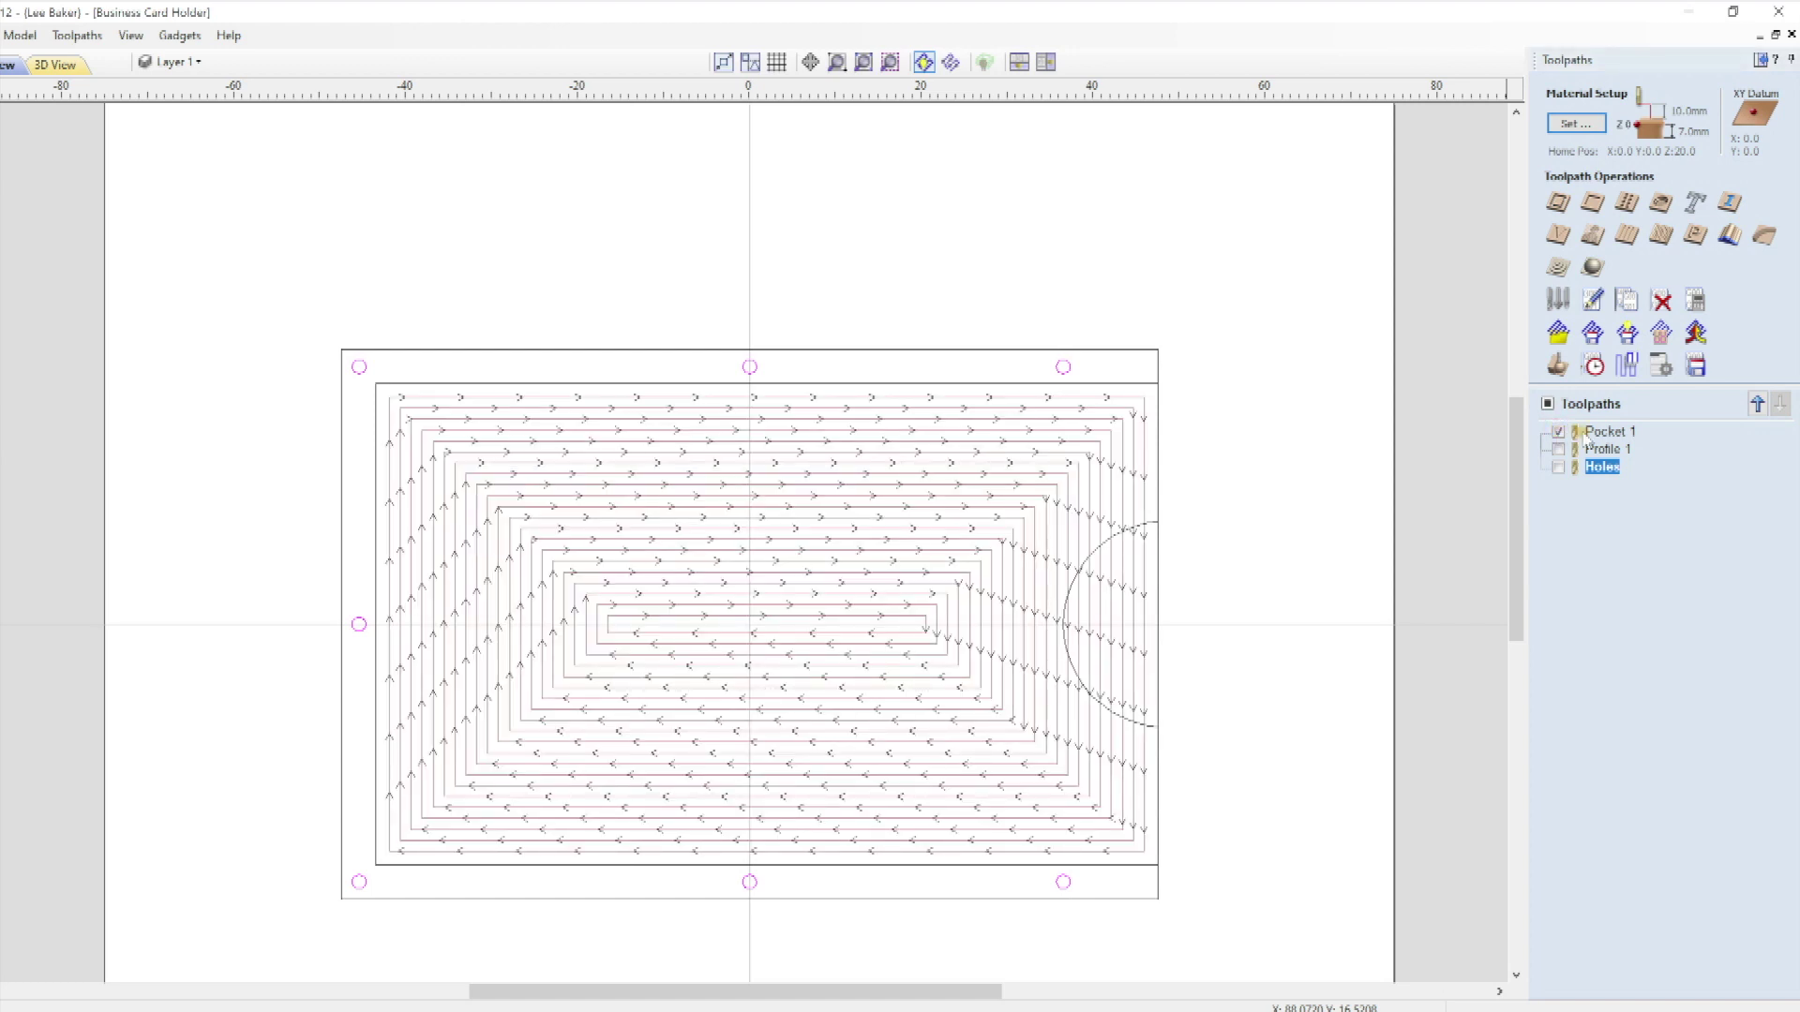
left_click(1558, 432)
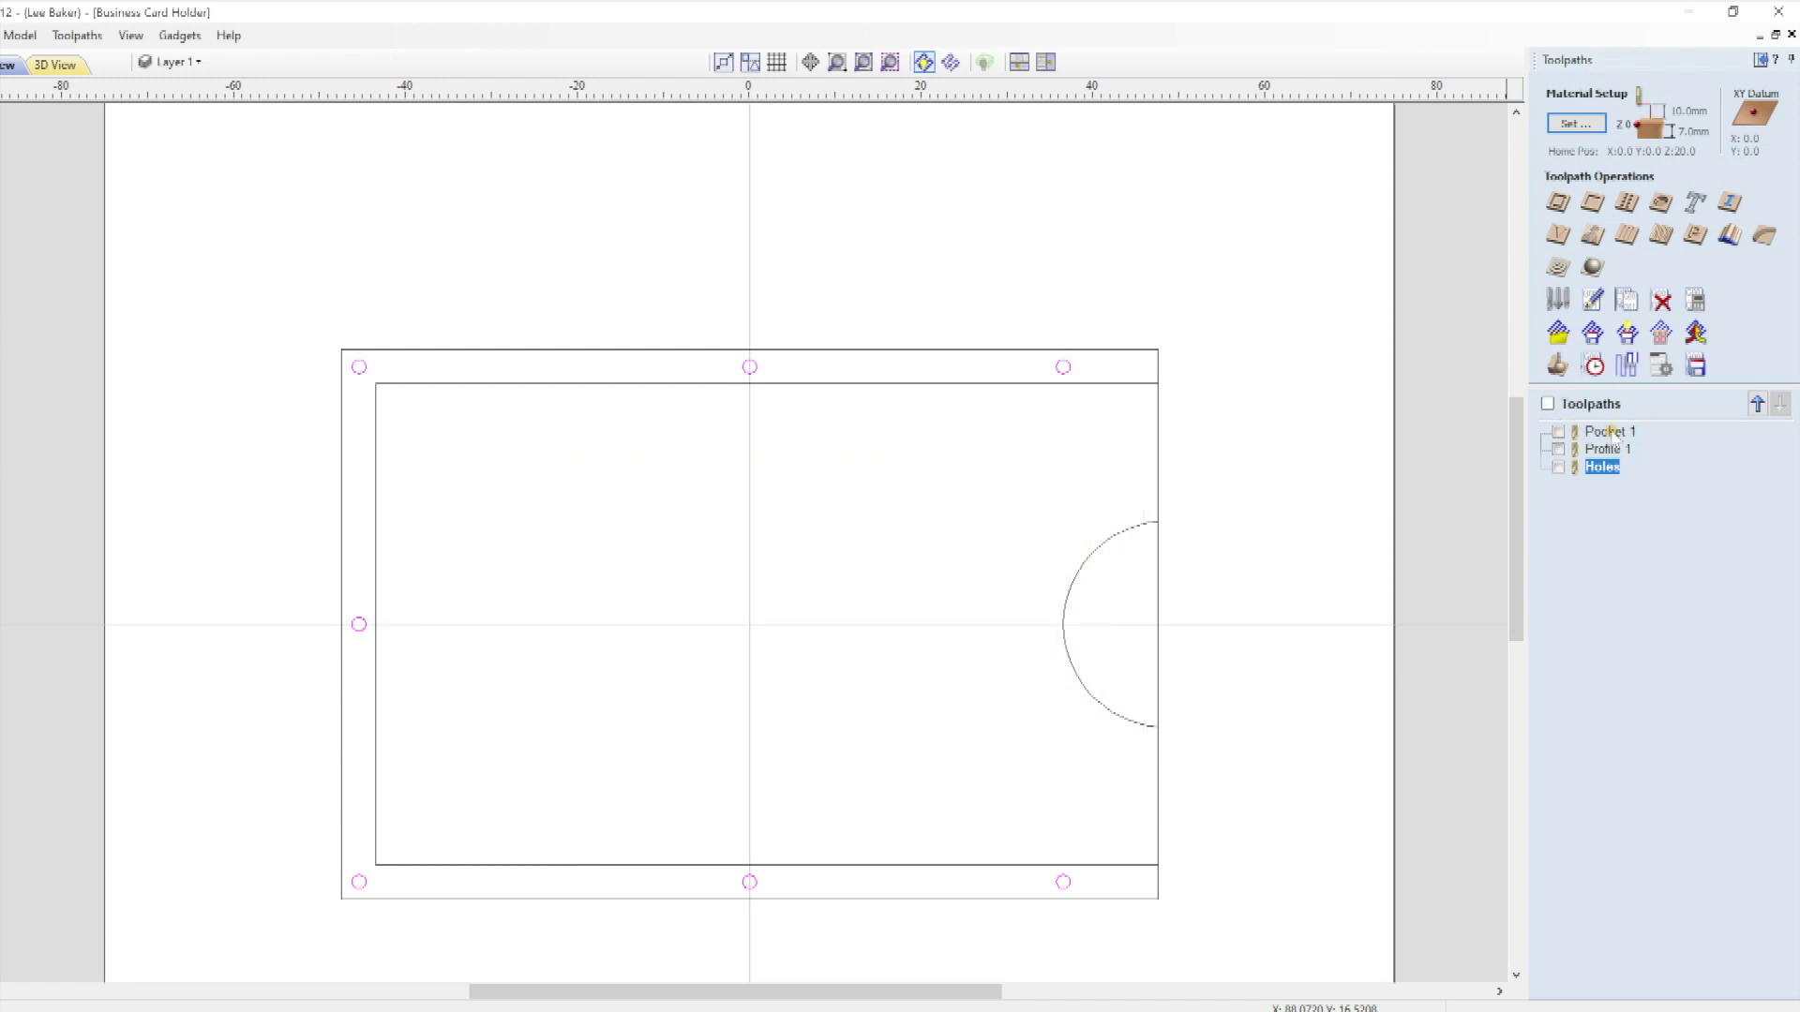
double_click(1601, 432)
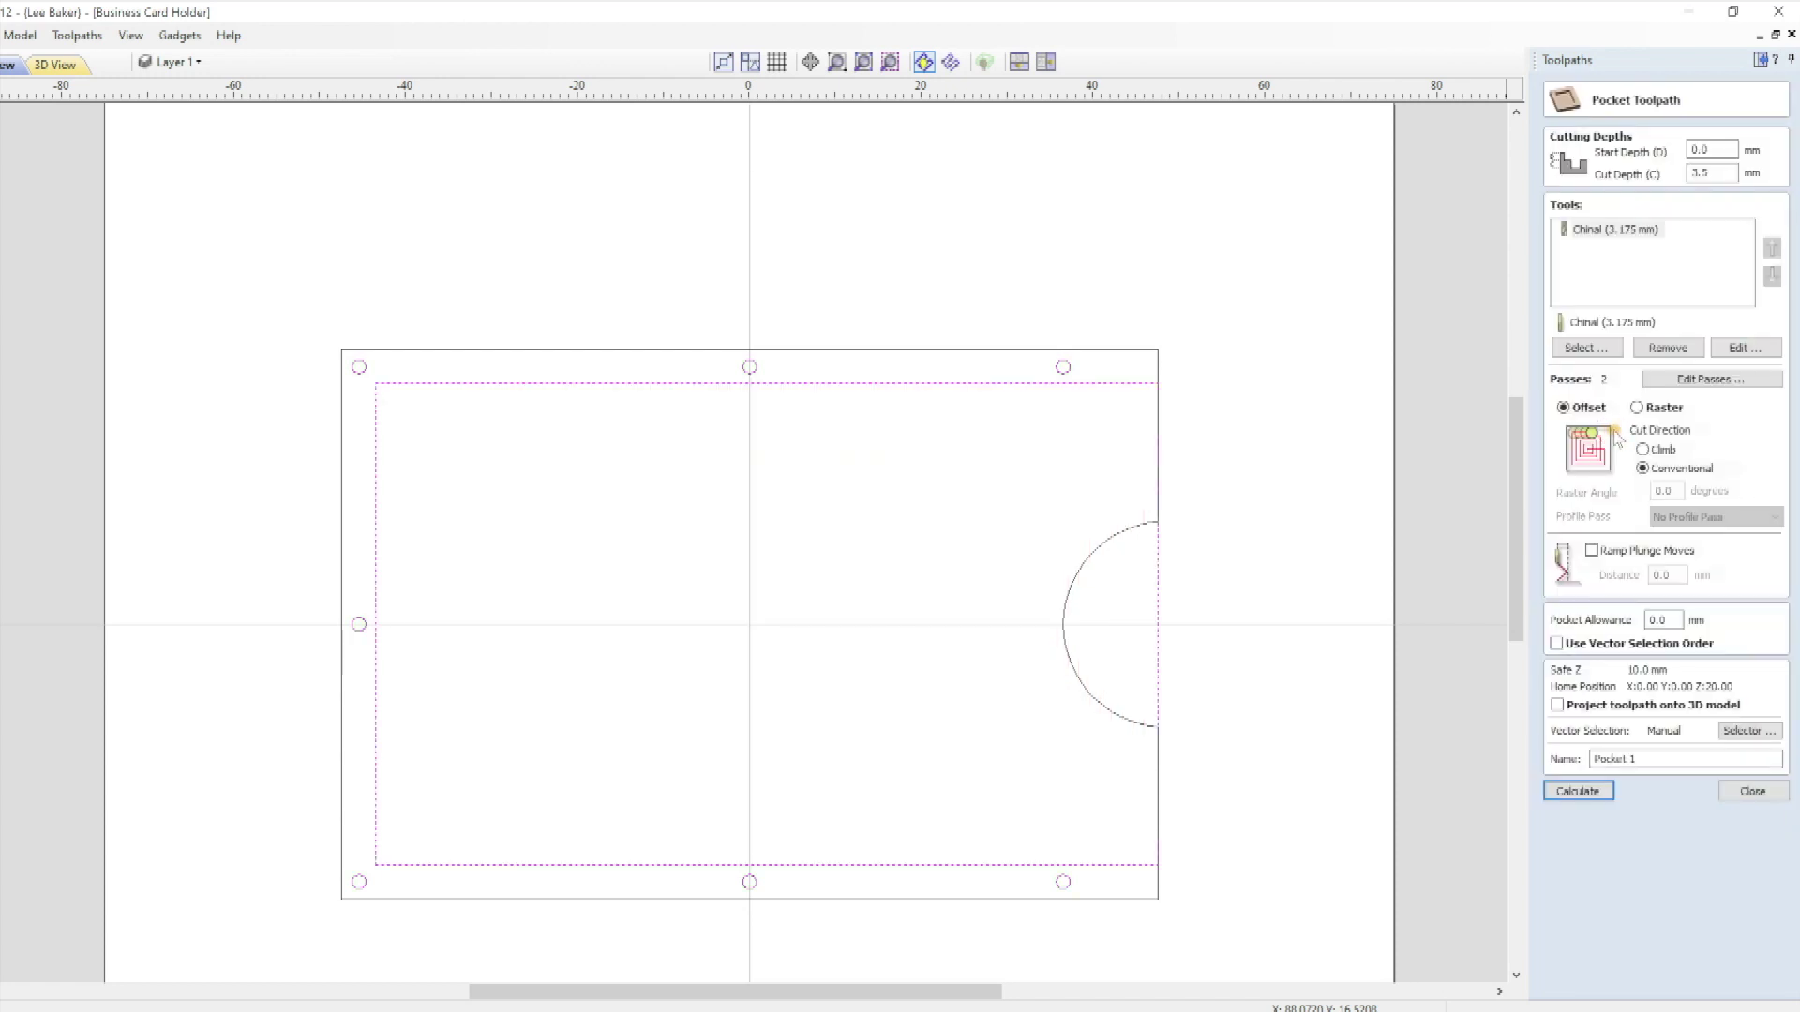
left_click(1750, 791)
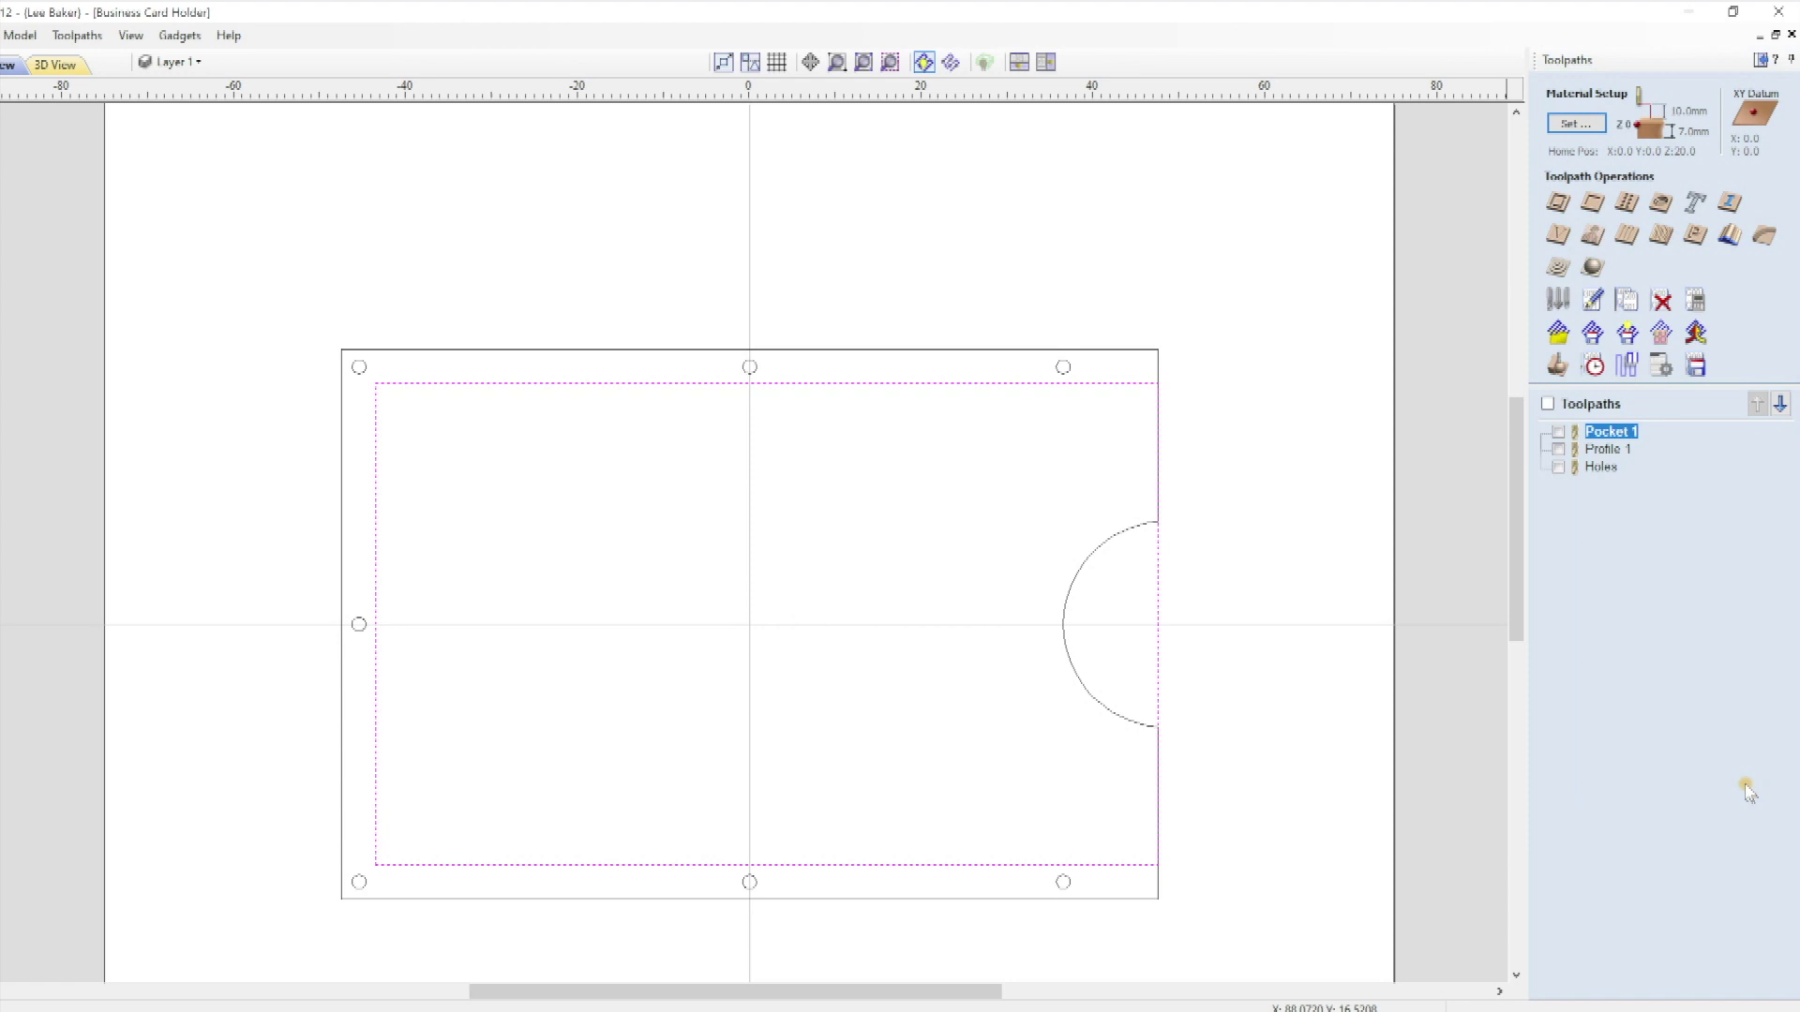
Toggle the Profile 1 preview, then show all toolpaths cut in 3D and tilt the board
left_click(1558, 450)
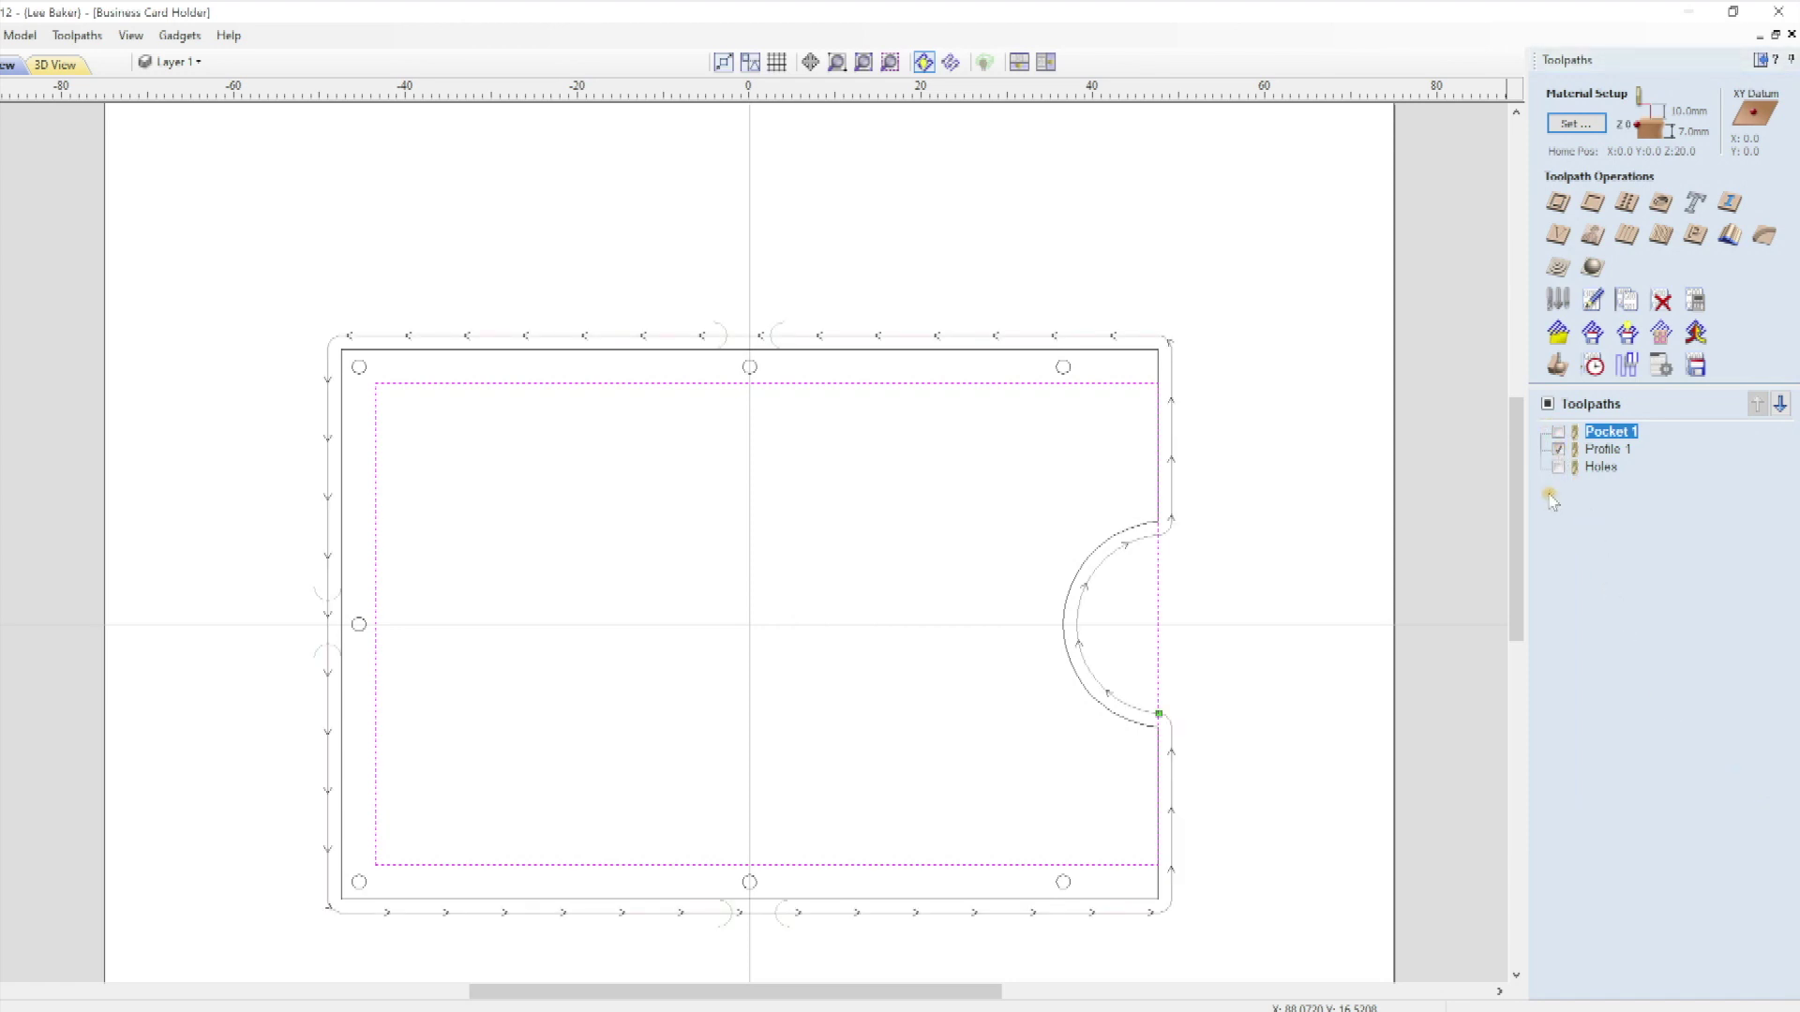
left_click(1558, 451)
left_click(1295, 461)
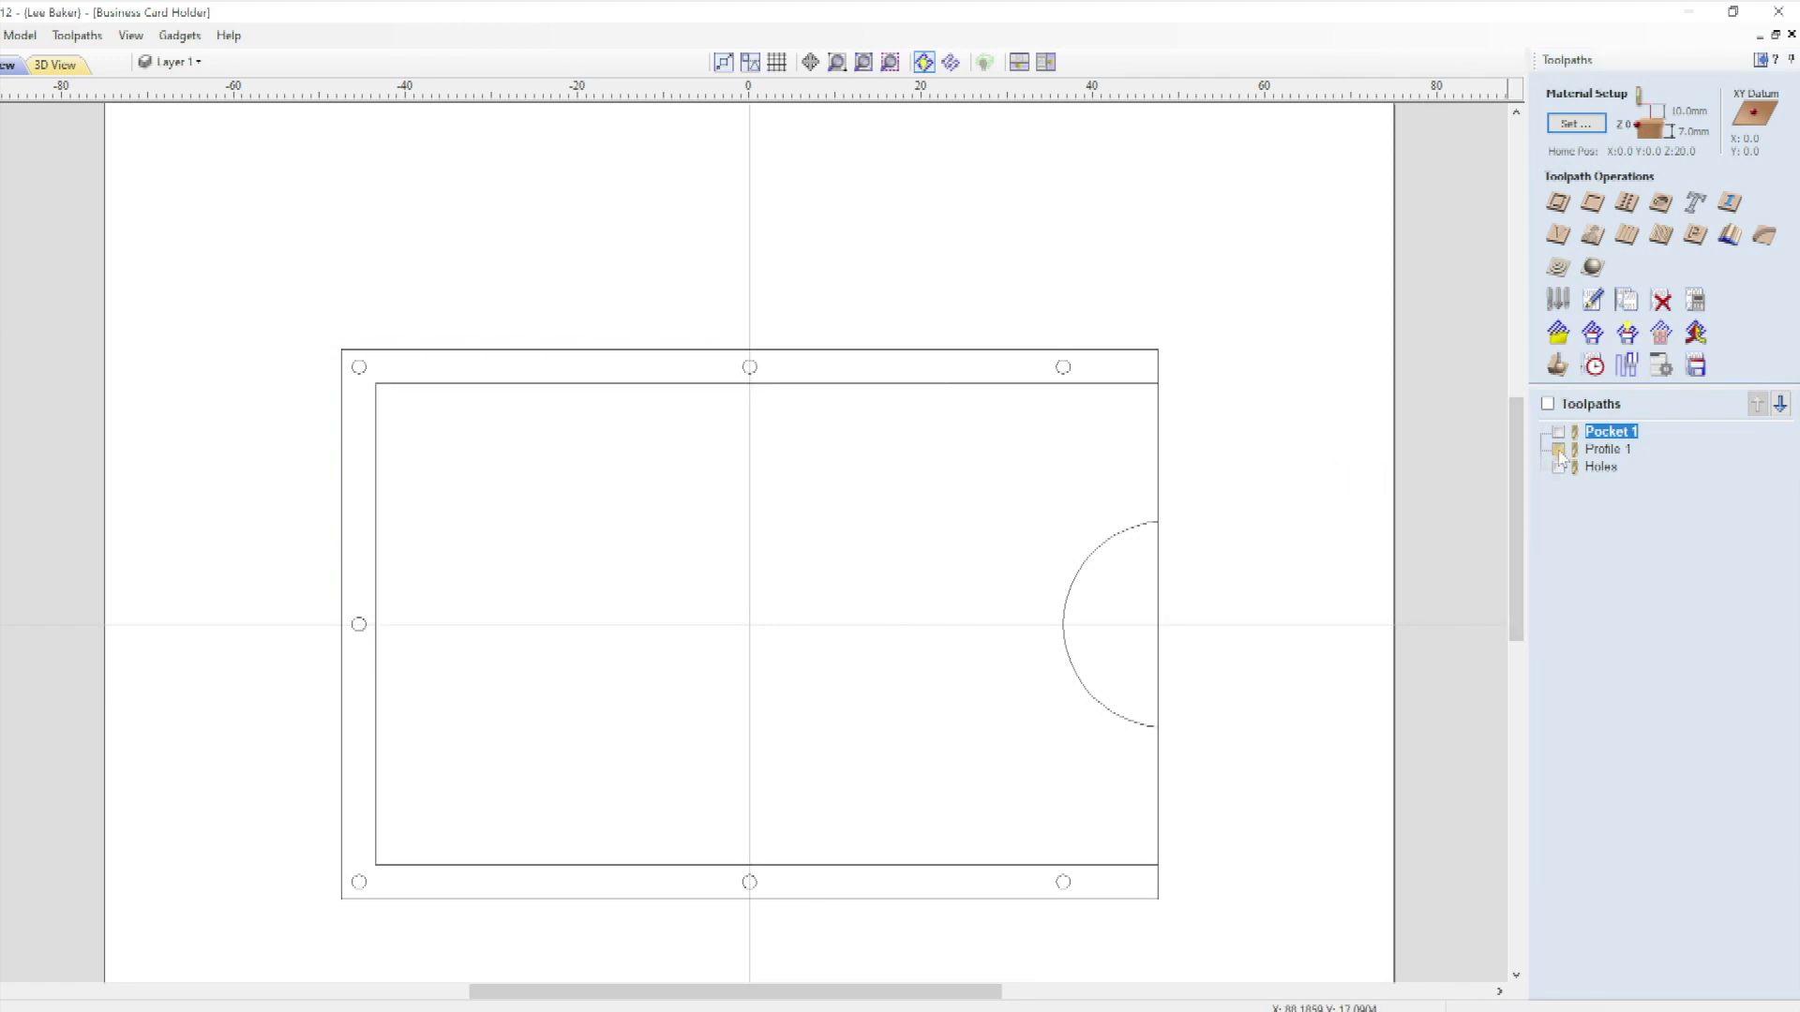
left_click(1558, 366)
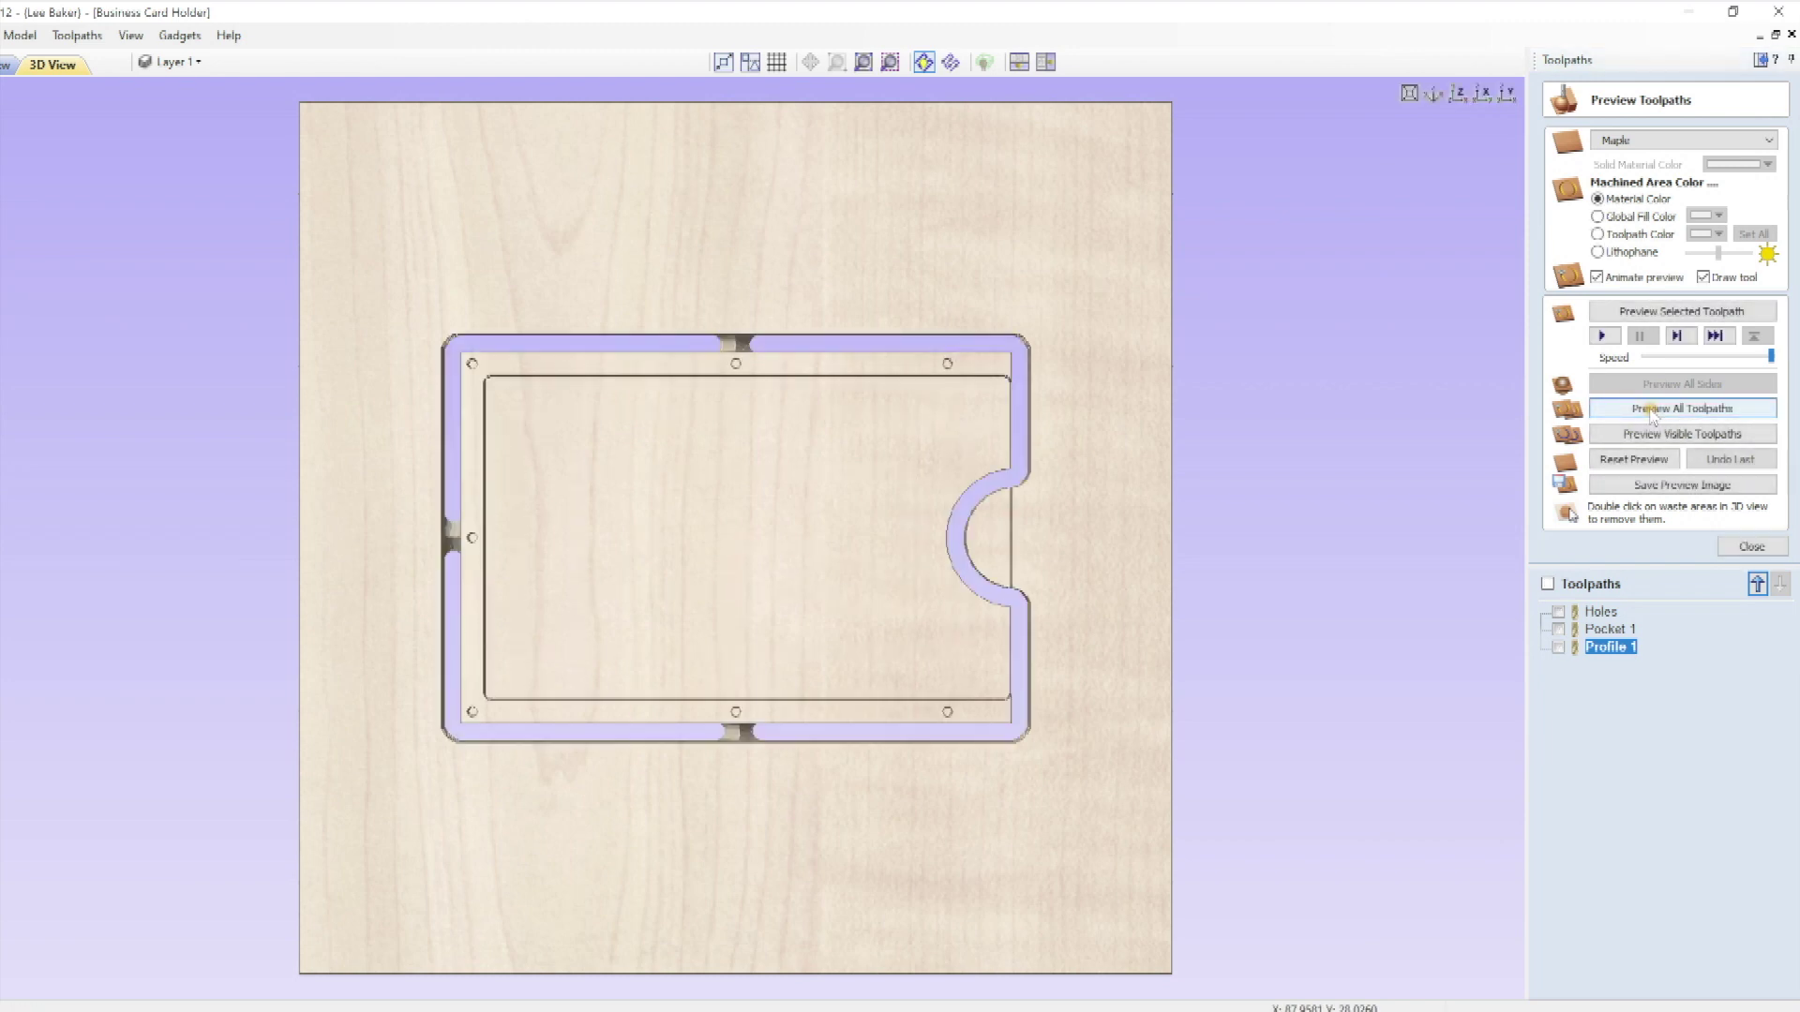
left_click_drag(815, 522, 814, 427)
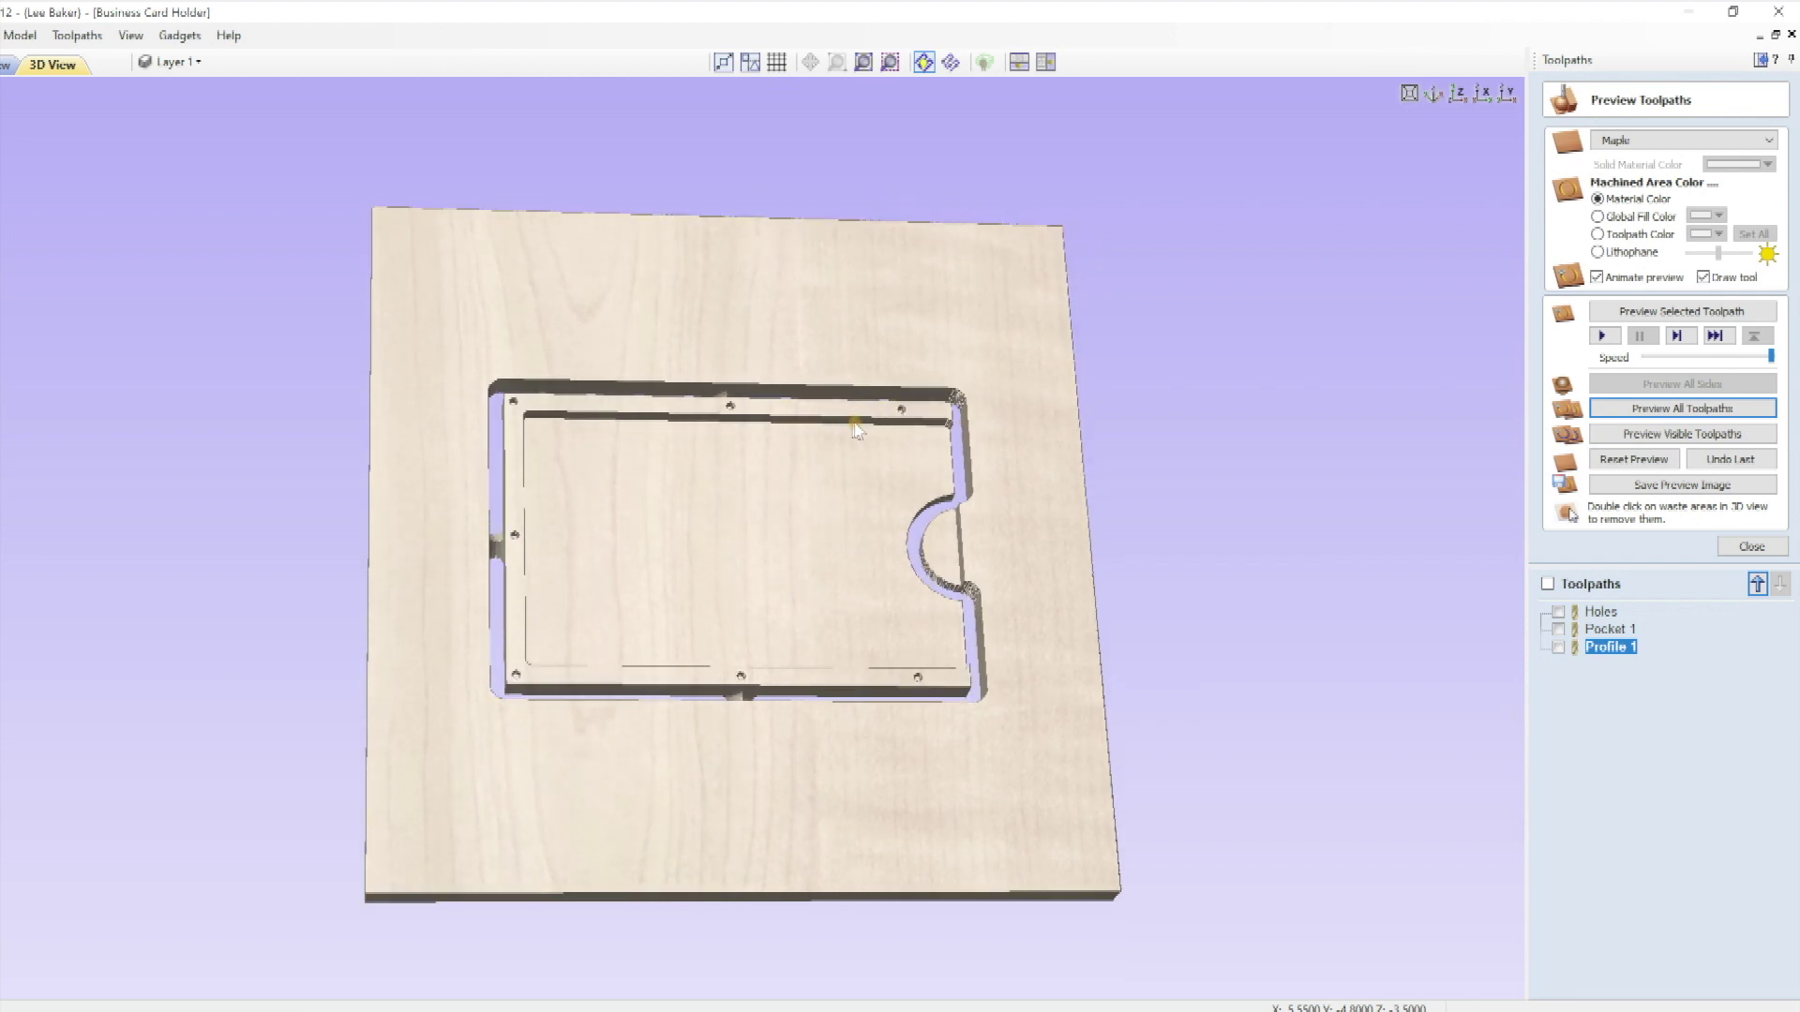
left_click_drag(856, 429, 778, 637)
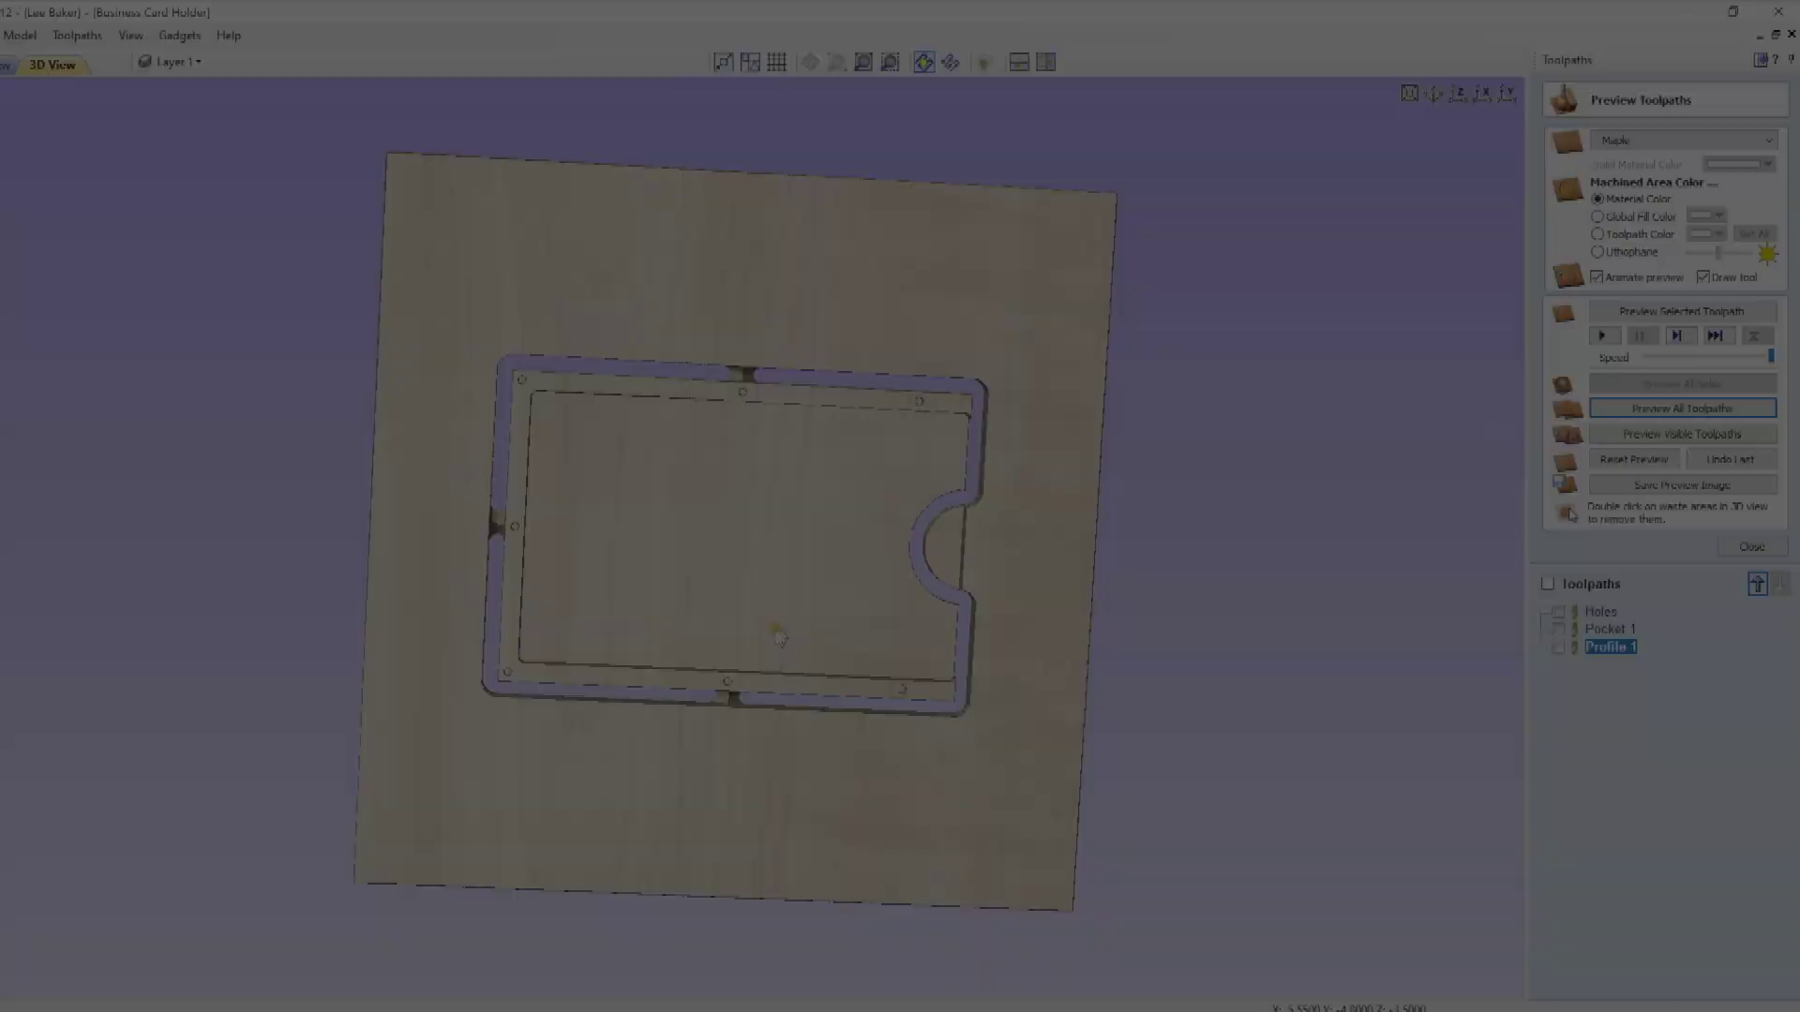